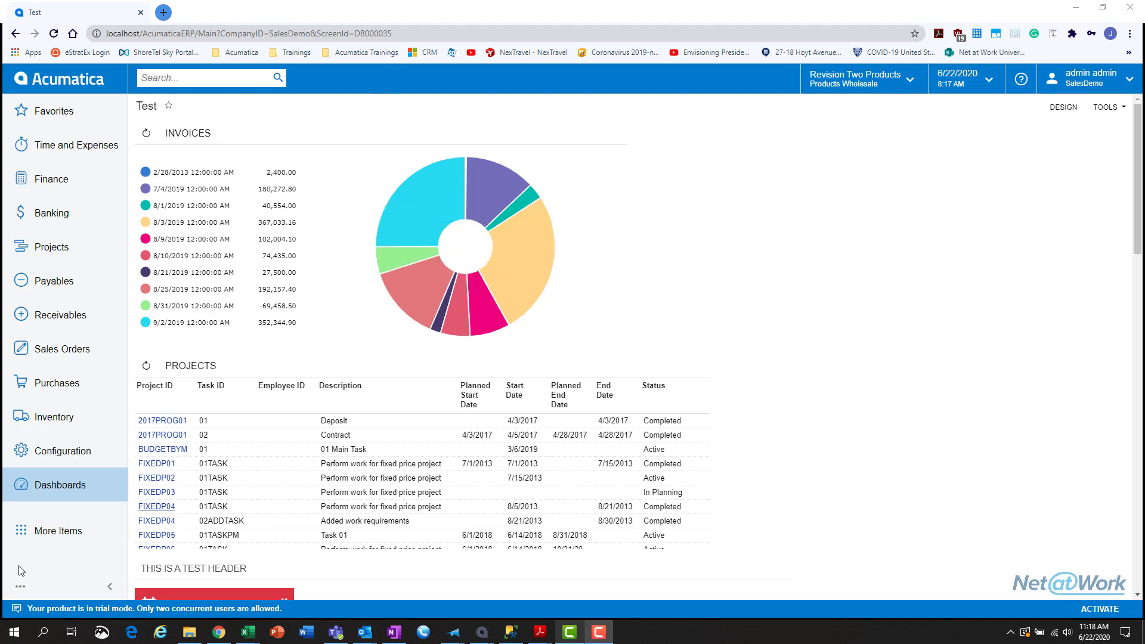
Look up the installed Acumatica programs, including Report Designer, in the Windows program list.
left_click(14, 631)
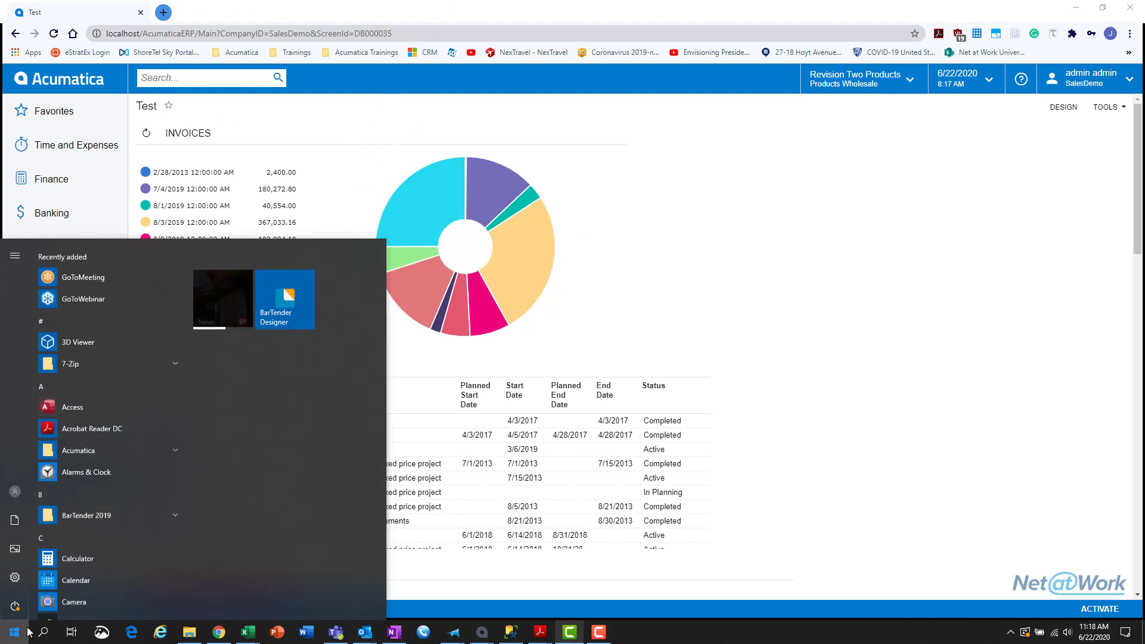
left_click(97, 446)
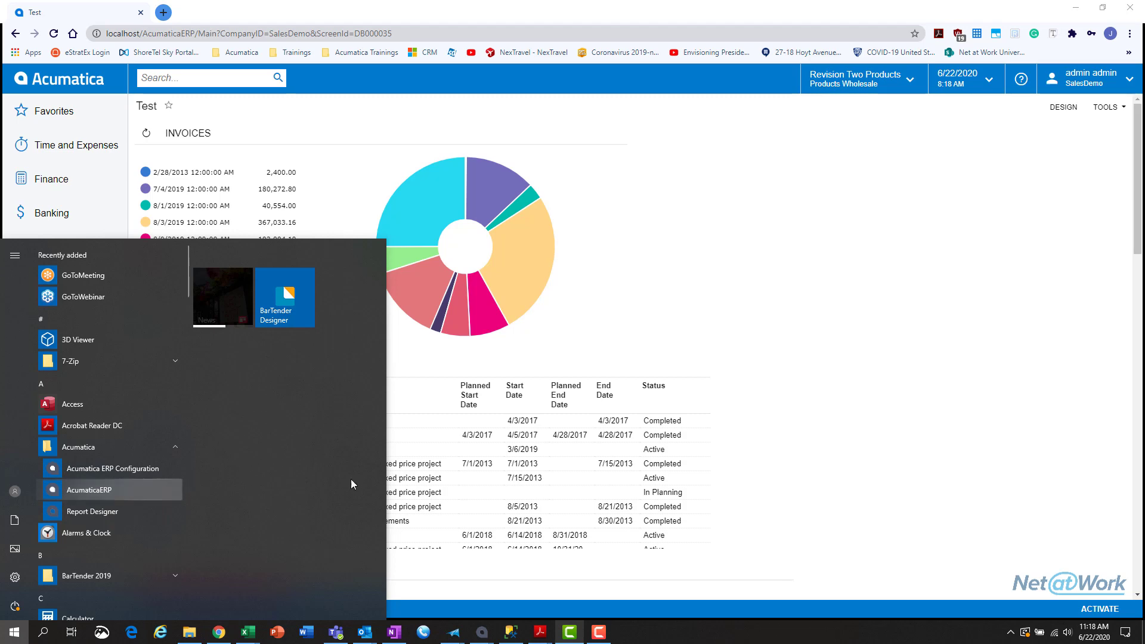
left_click(881, 444)
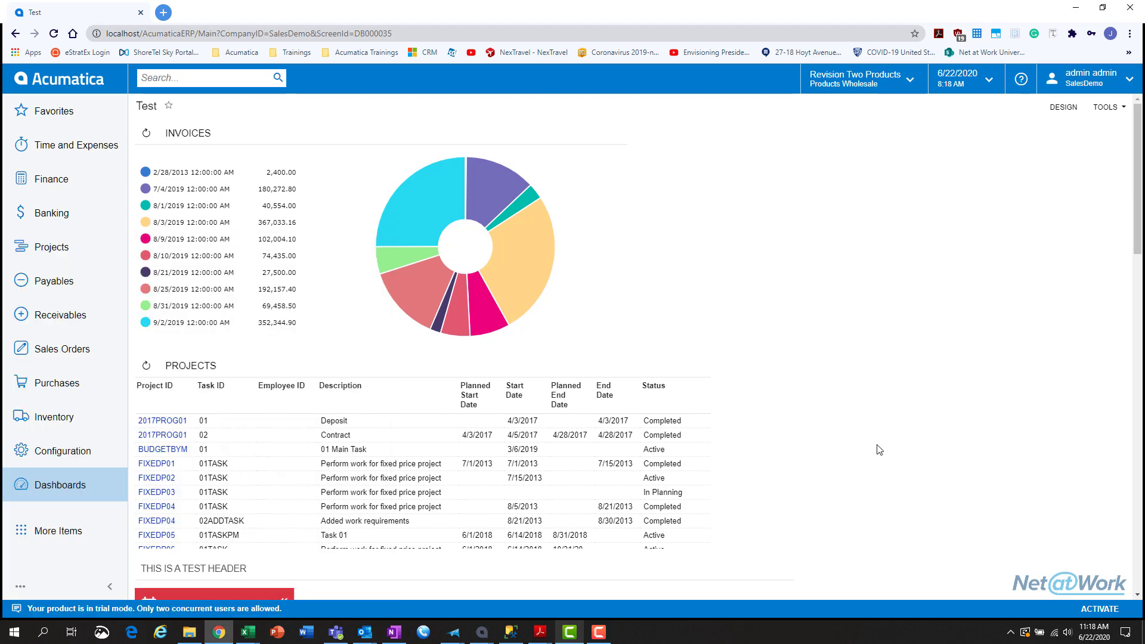
Open the Sales Order Summary report to view its parameters.
left_click(64, 352)
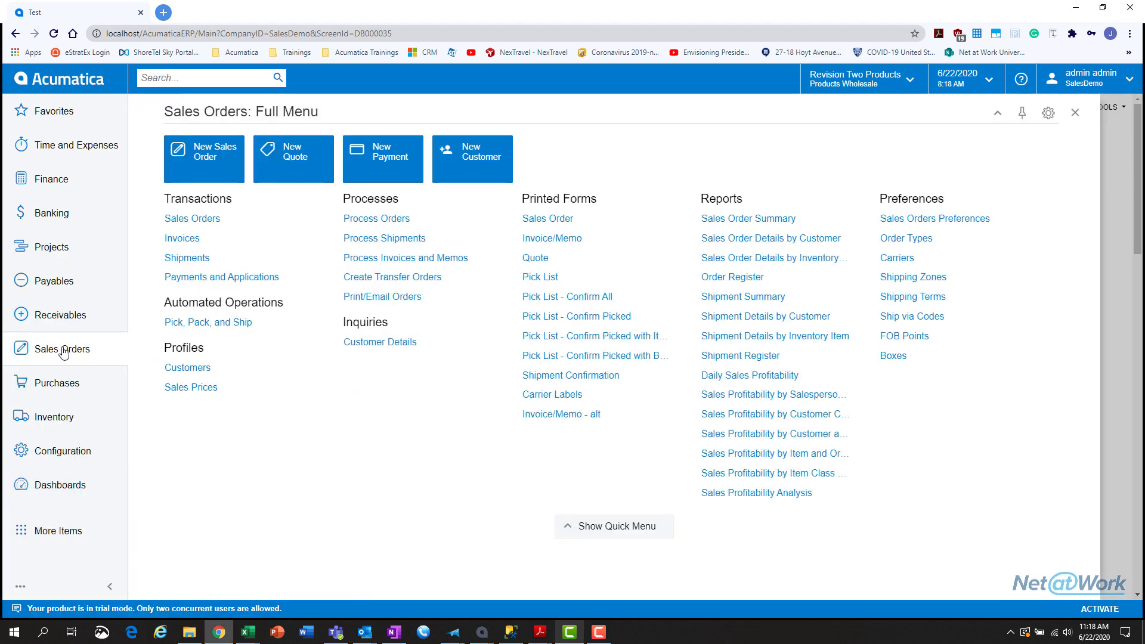
left_click(793, 222)
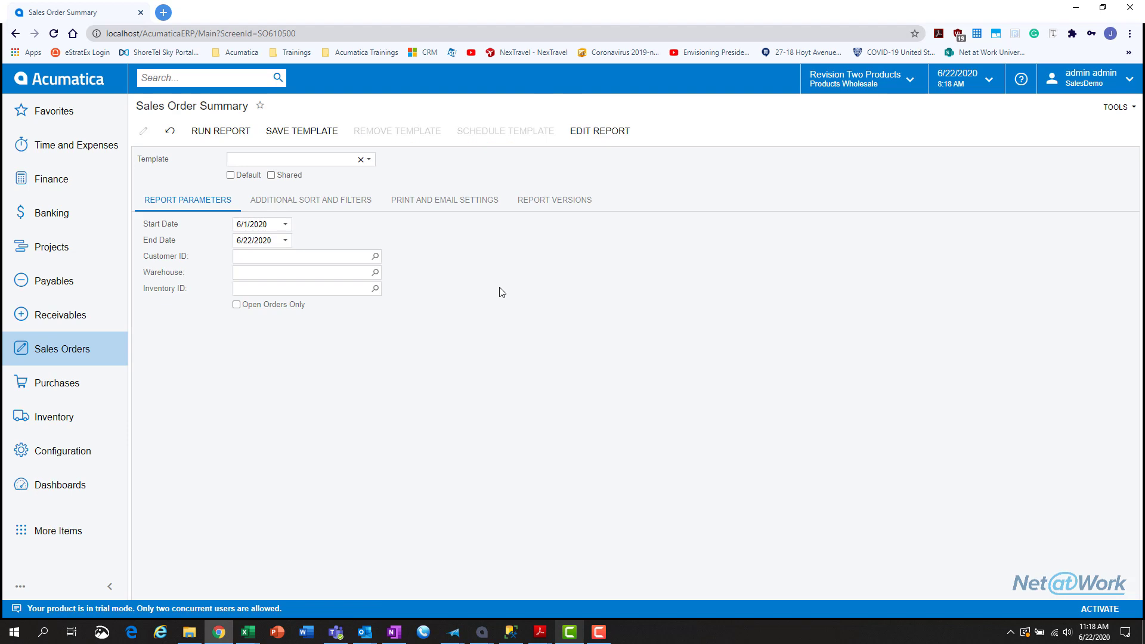
Review the Finance reports and open the DPL Profit and Loss report definition.
left_click(50, 354)
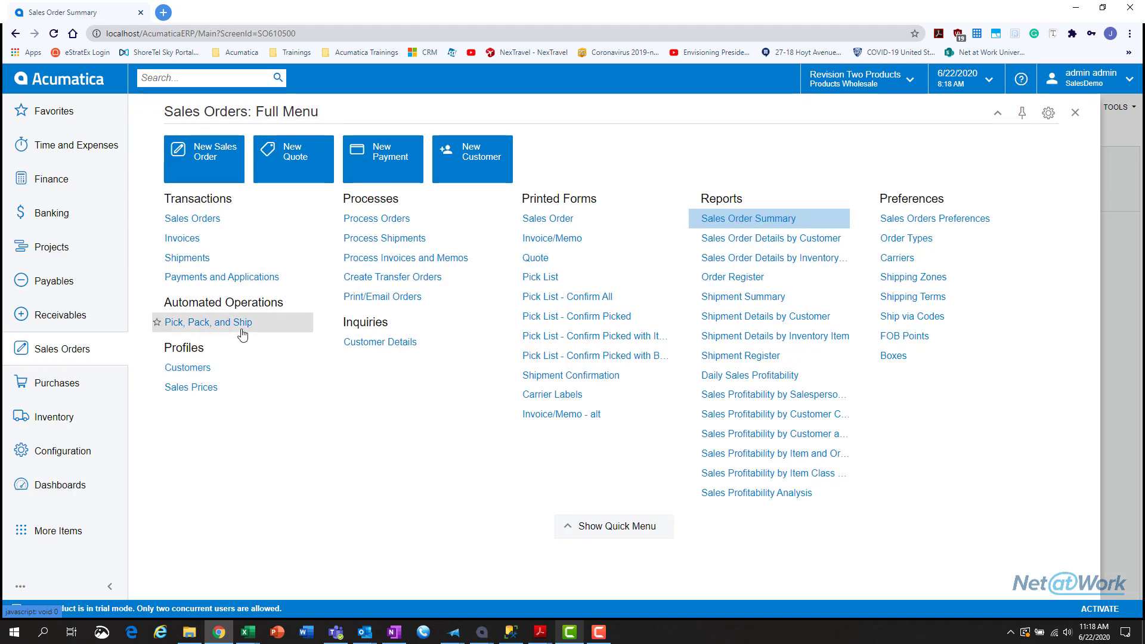
left_click(54, 315)
left_click(63, 186)
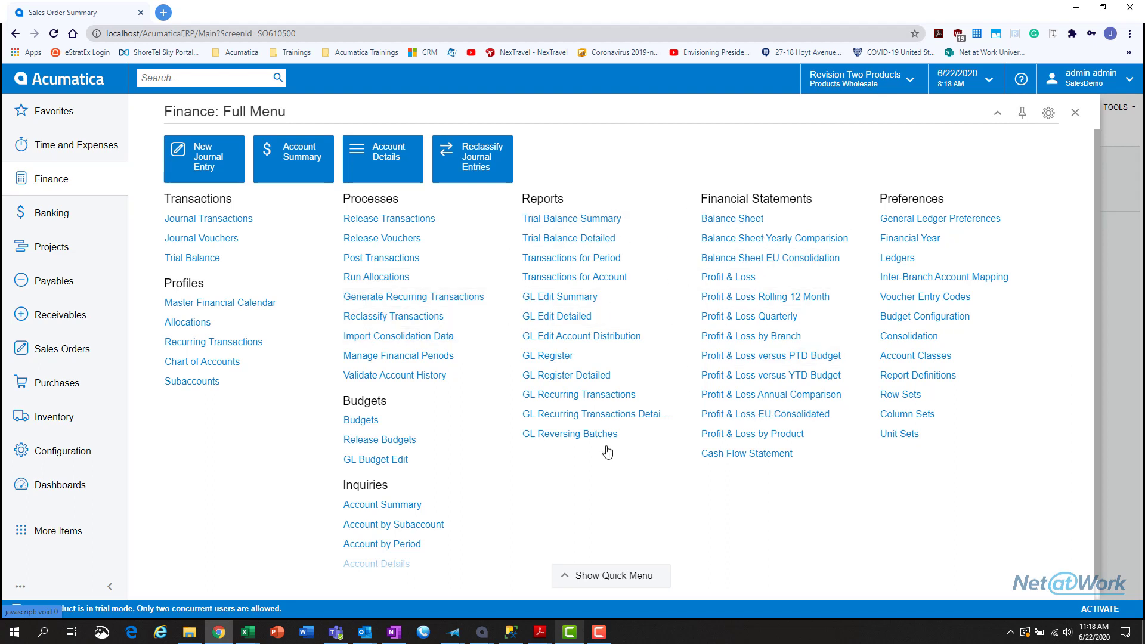
scroll(406, 540, "down", 1)
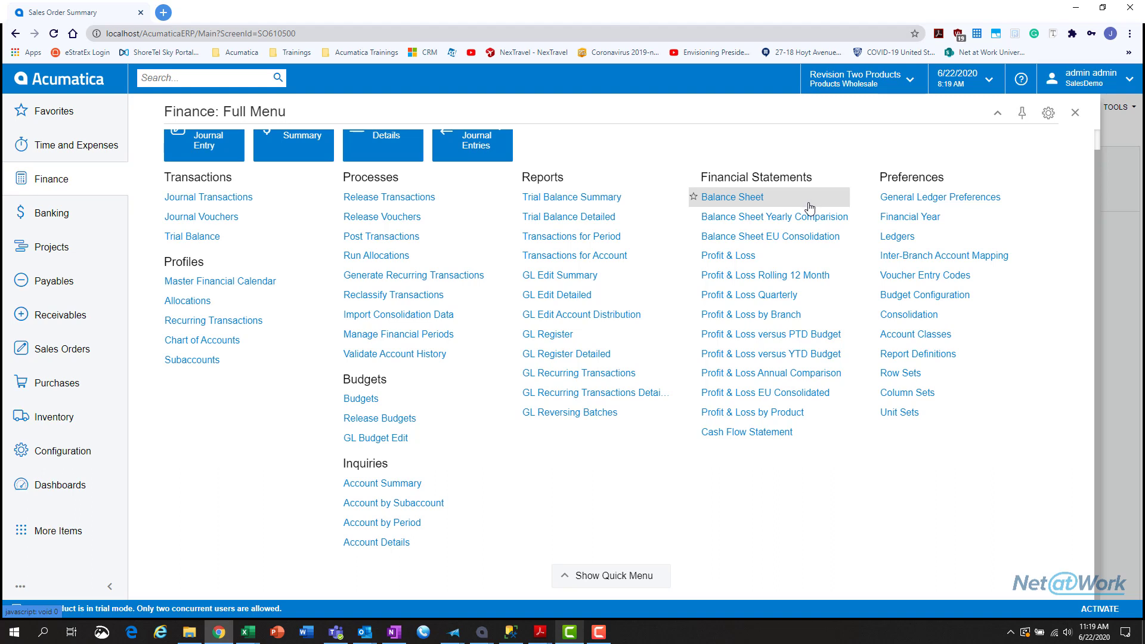
left_click(916, 358)
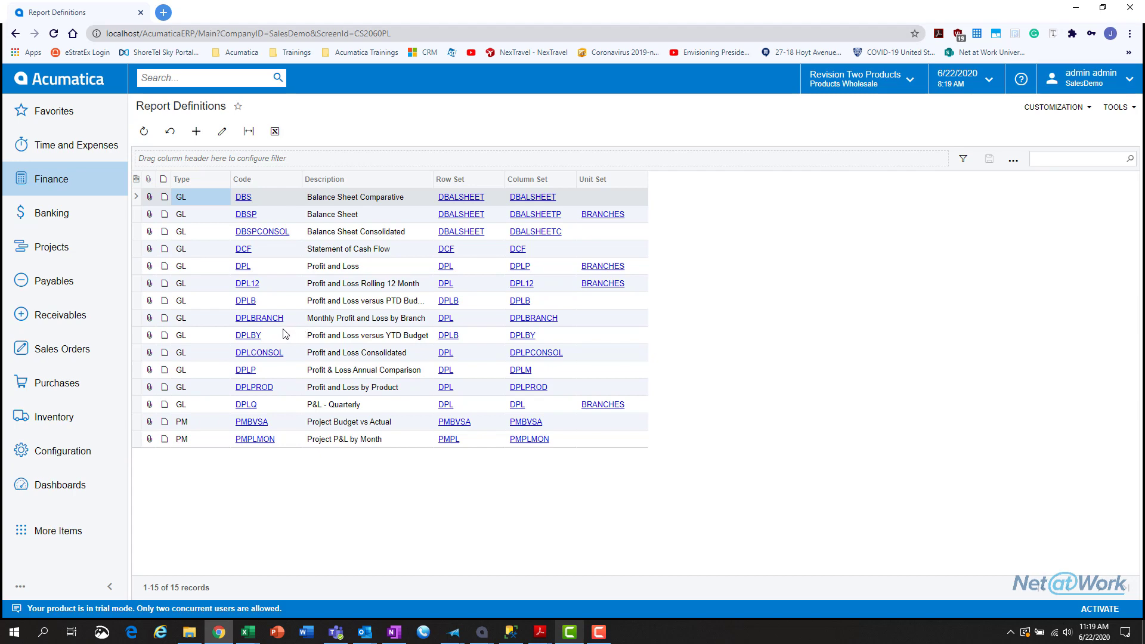
left_click(246, 270)
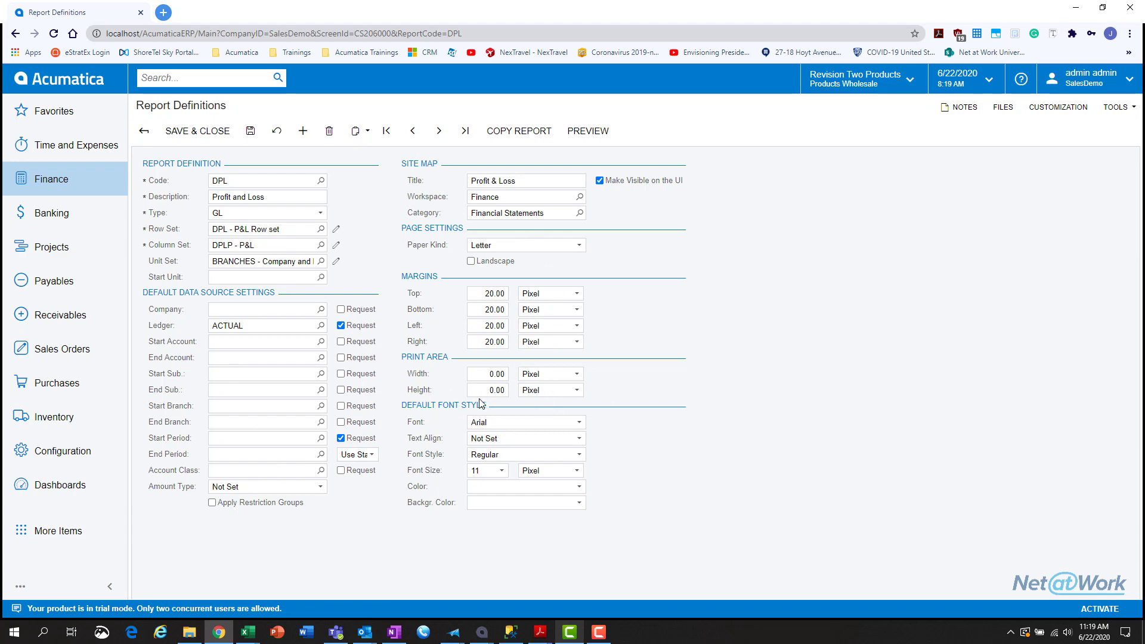
Leave the report definition for the Sales Order Summary report and set its end date to 11/1/2017.
left_click(39, 355)
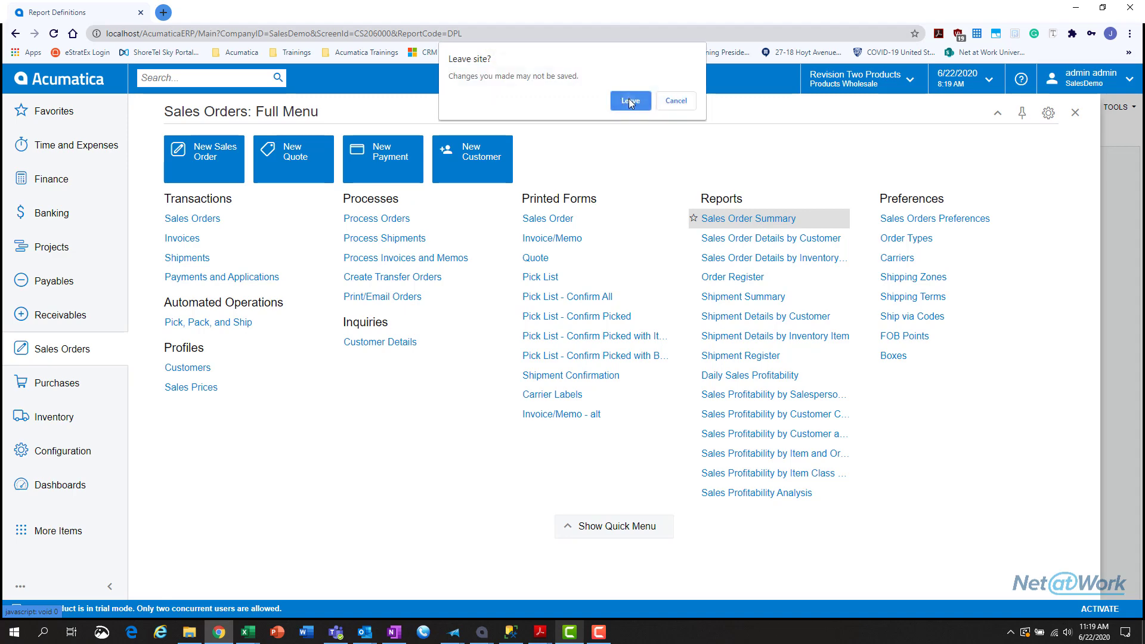
left_click(628, 100)
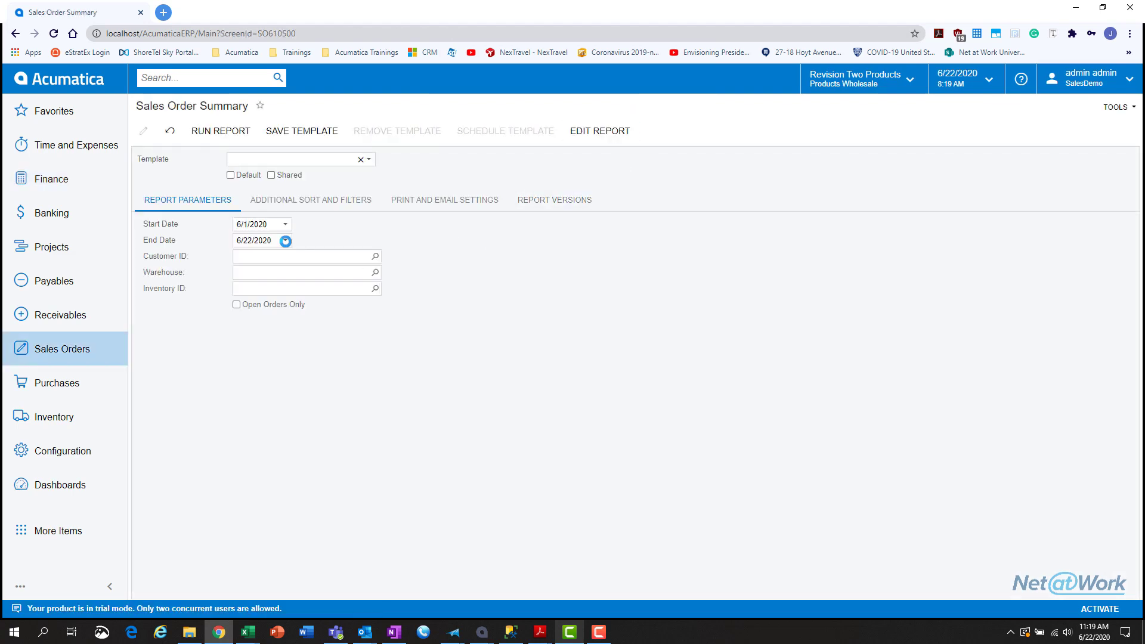
left_click(285, 241)
left_click(351, 256)
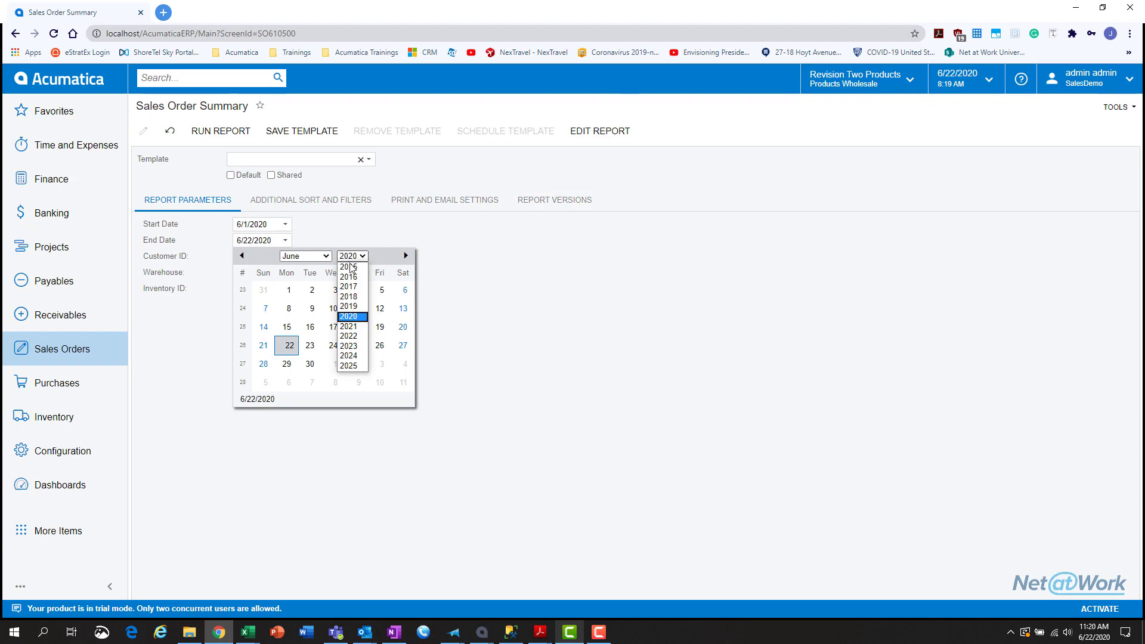
left_click(349, 286)
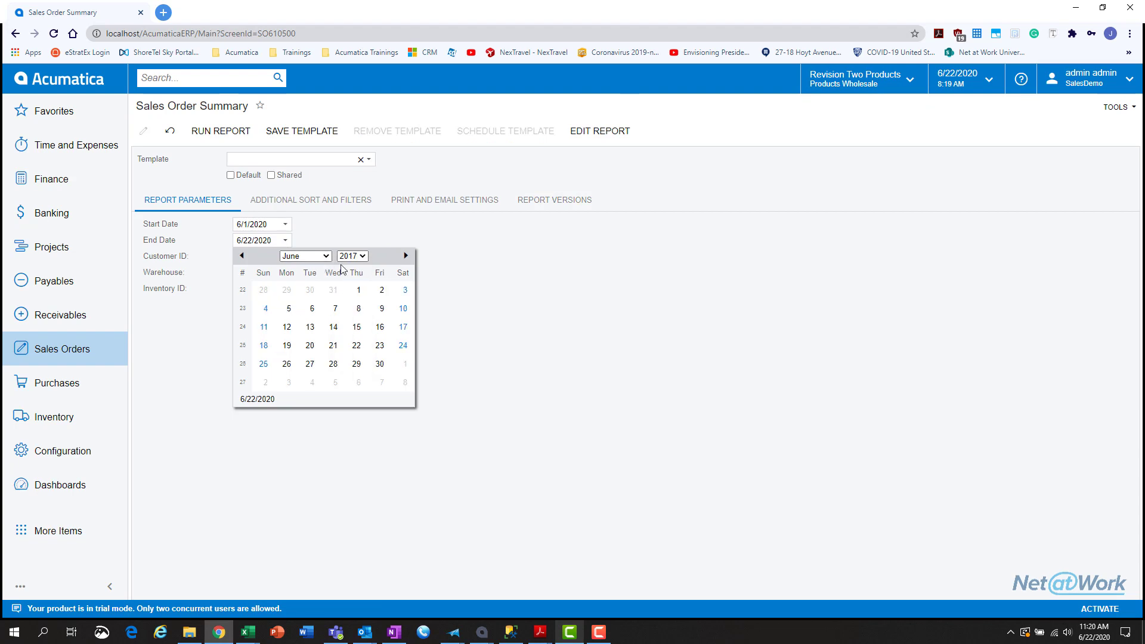
left_click(306, 255)
left_click(306, 364)
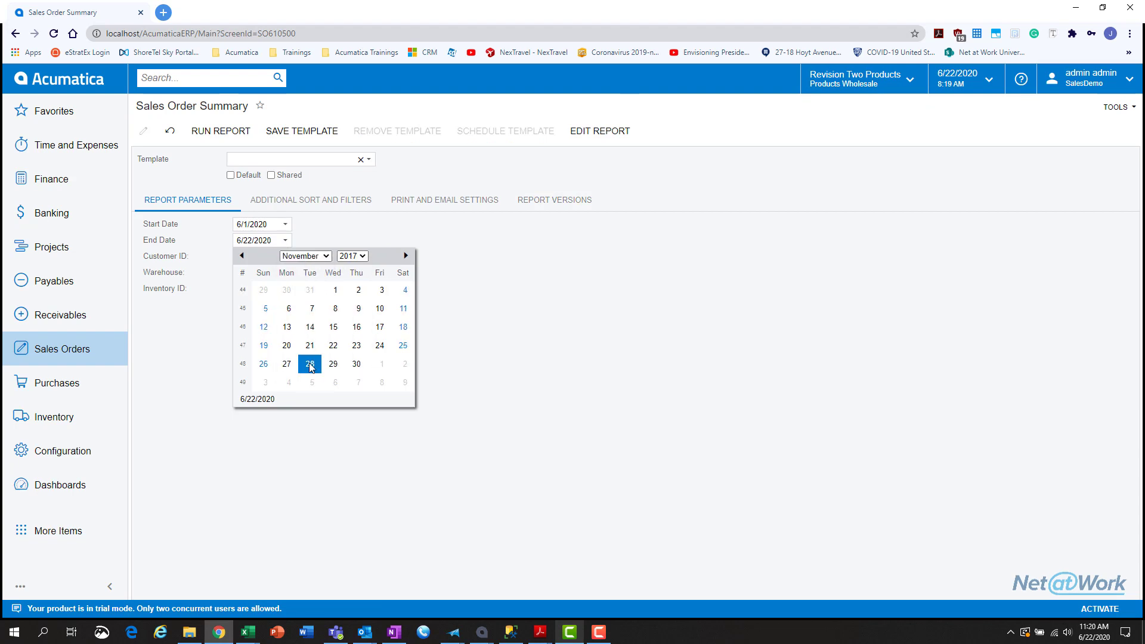
left_click(335, 289)
Set the report's start date to 2/1/2017 and run the Sales Order Summary.
left_click(285, 224)
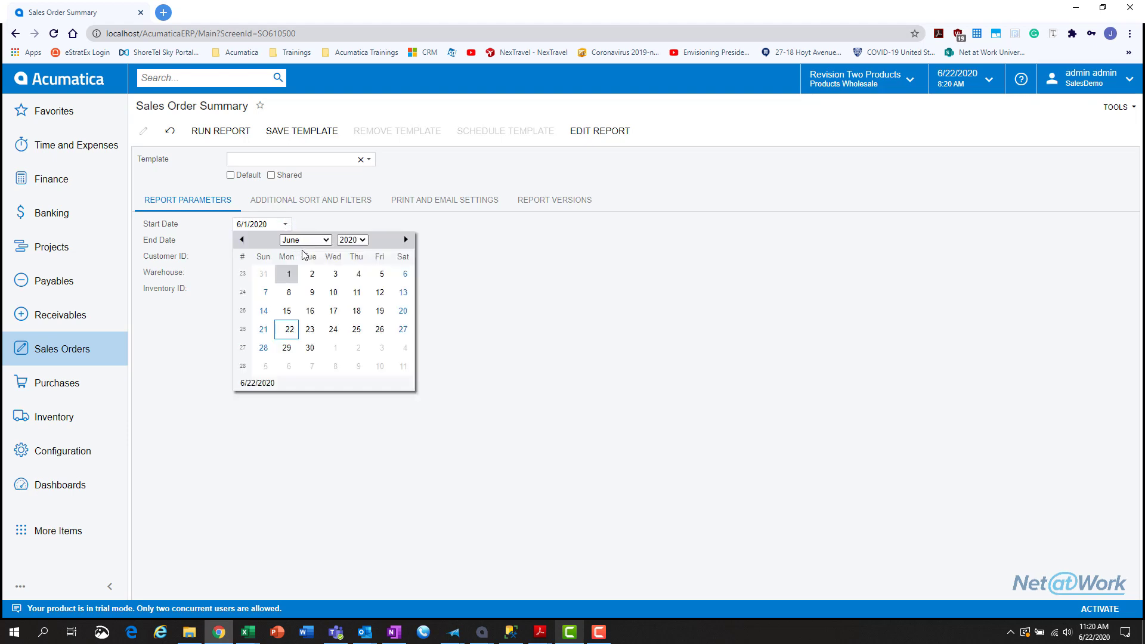
left_click(352, 240)
left_click(351, 286)
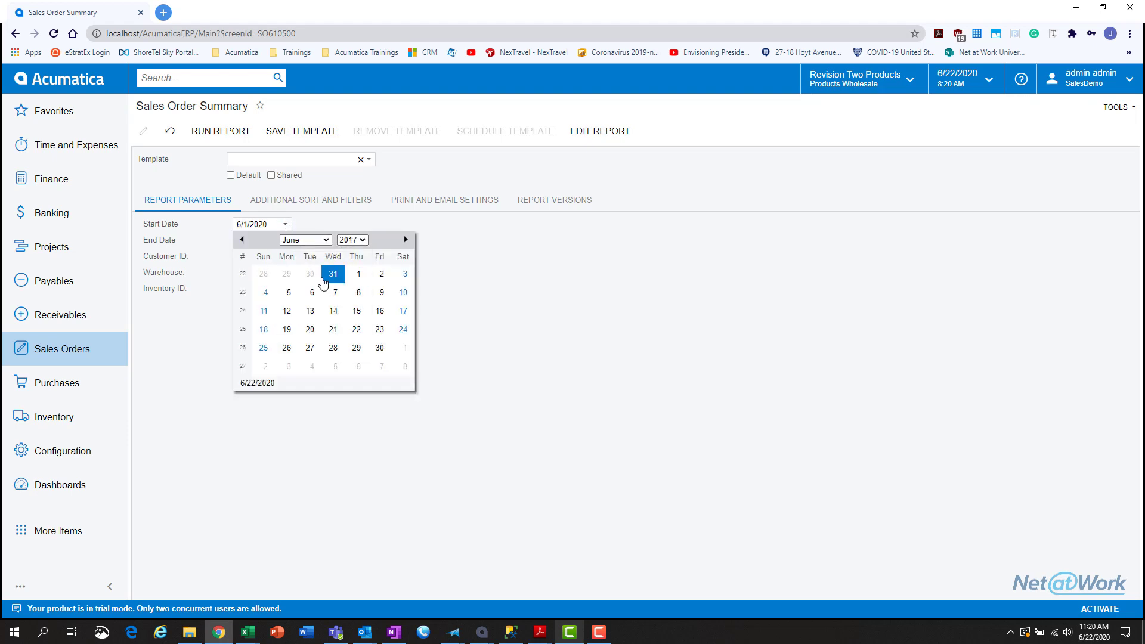
left_click(313, 240)
left_click(308, 261)
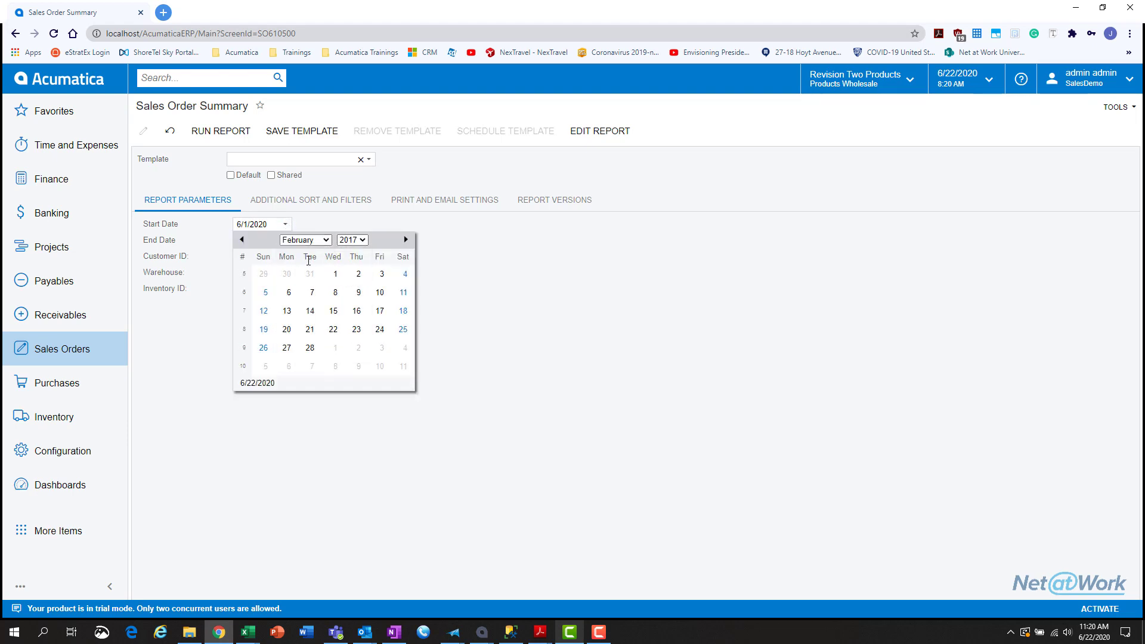
left_click(335, 275)
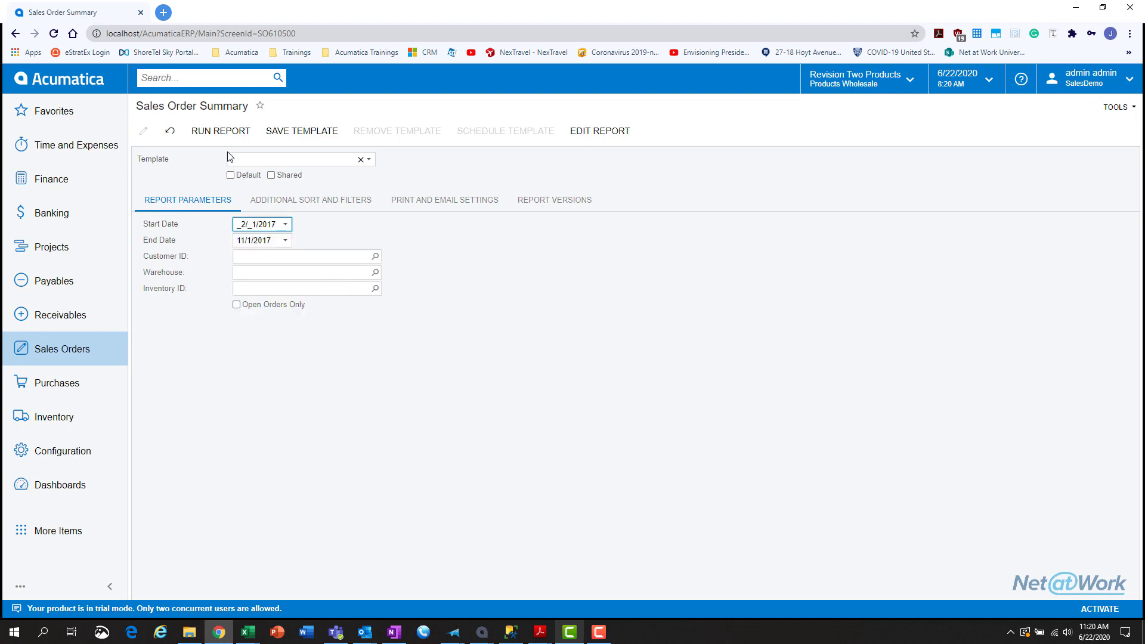
left_click(216, 132)
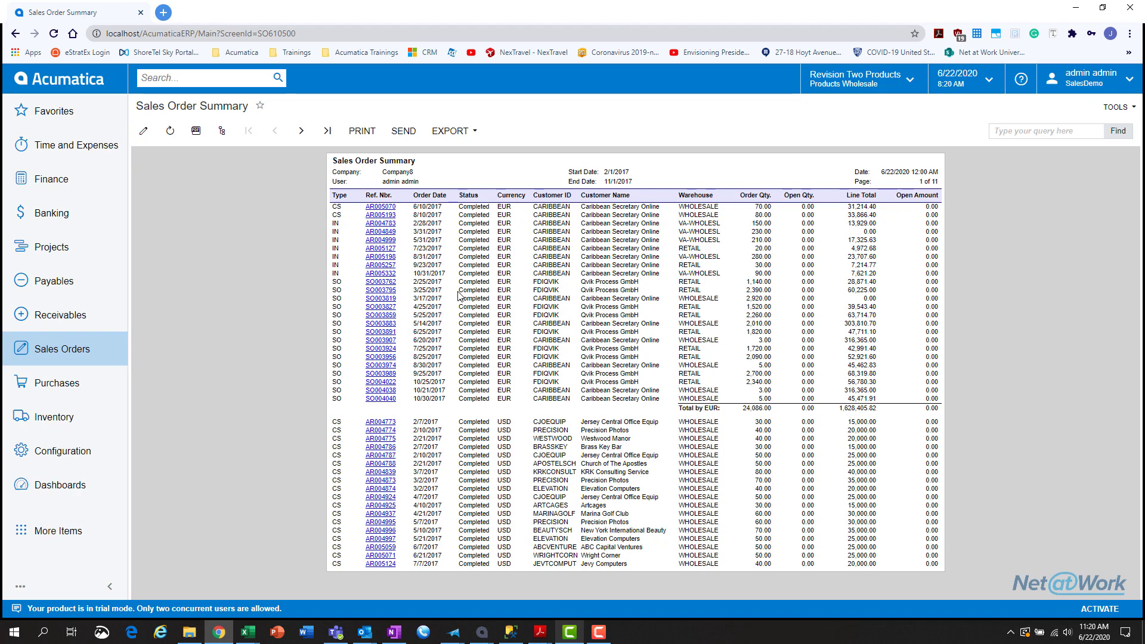
Open the 2/28/2017 Caribbean Secretary Online IN order from the report and check the screen's customization options.
left_click(381, 229)
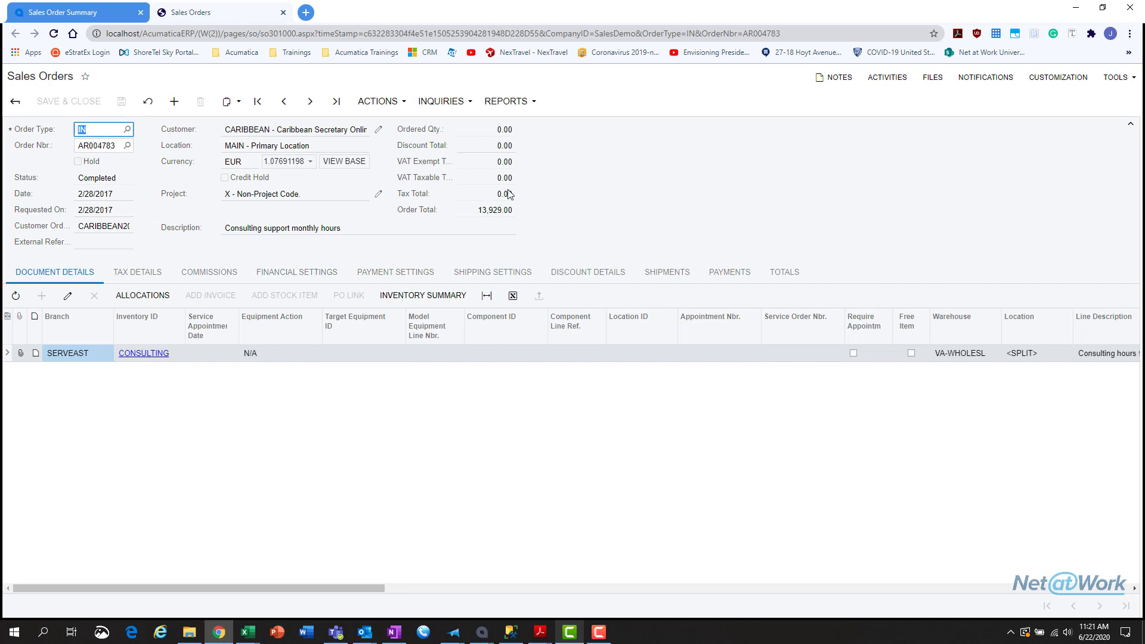
left_click(1062, 78)
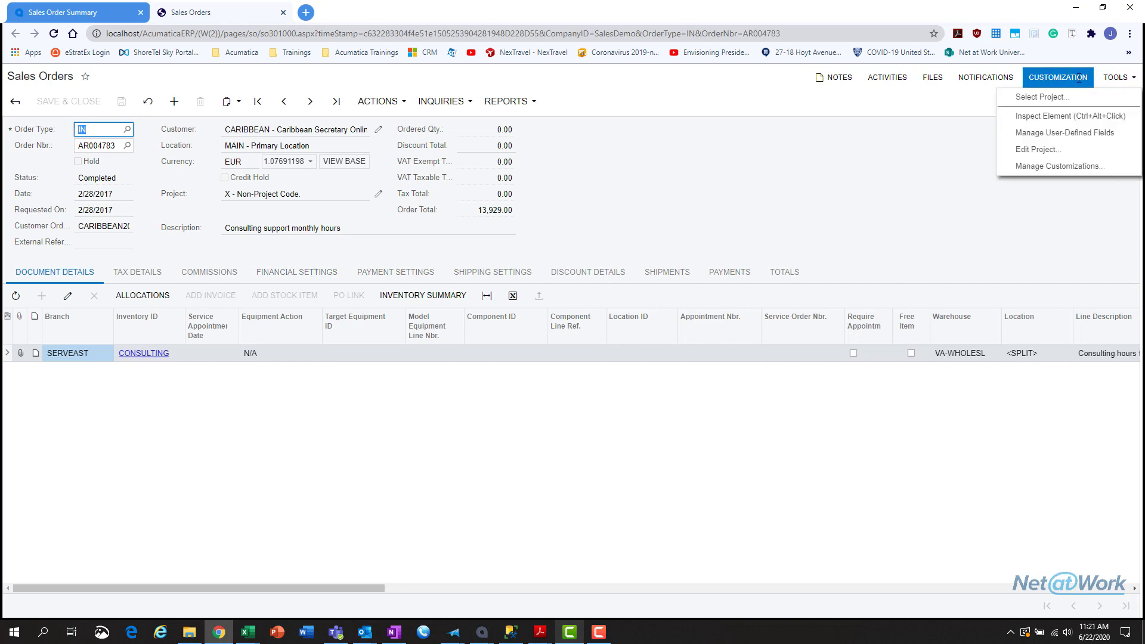
left_click(1109, 118)
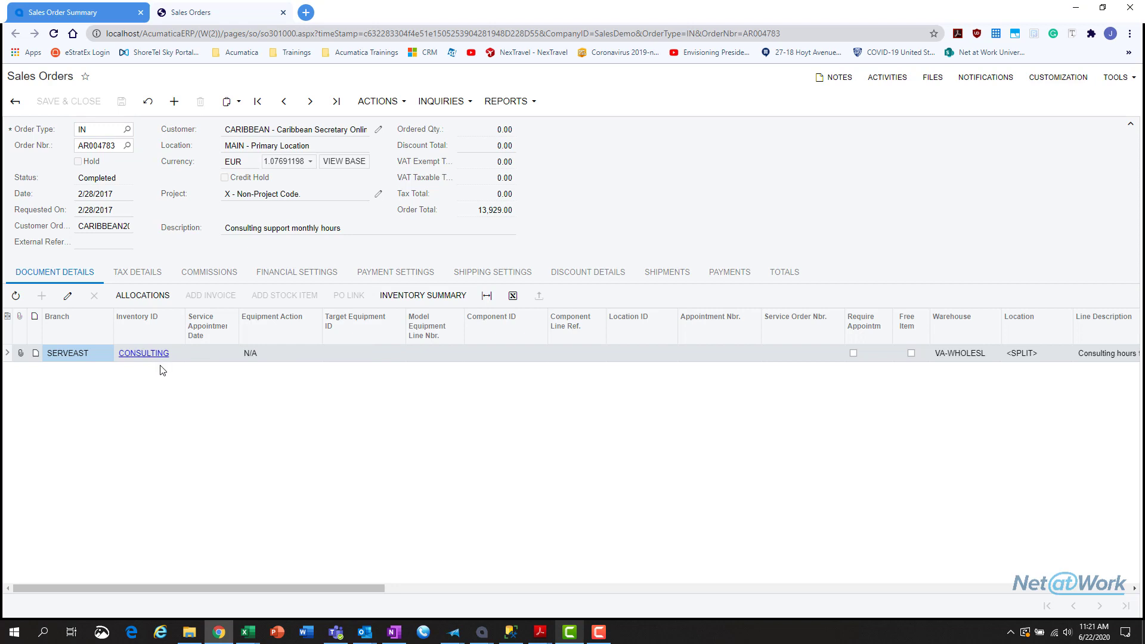
left_click(101, 11)
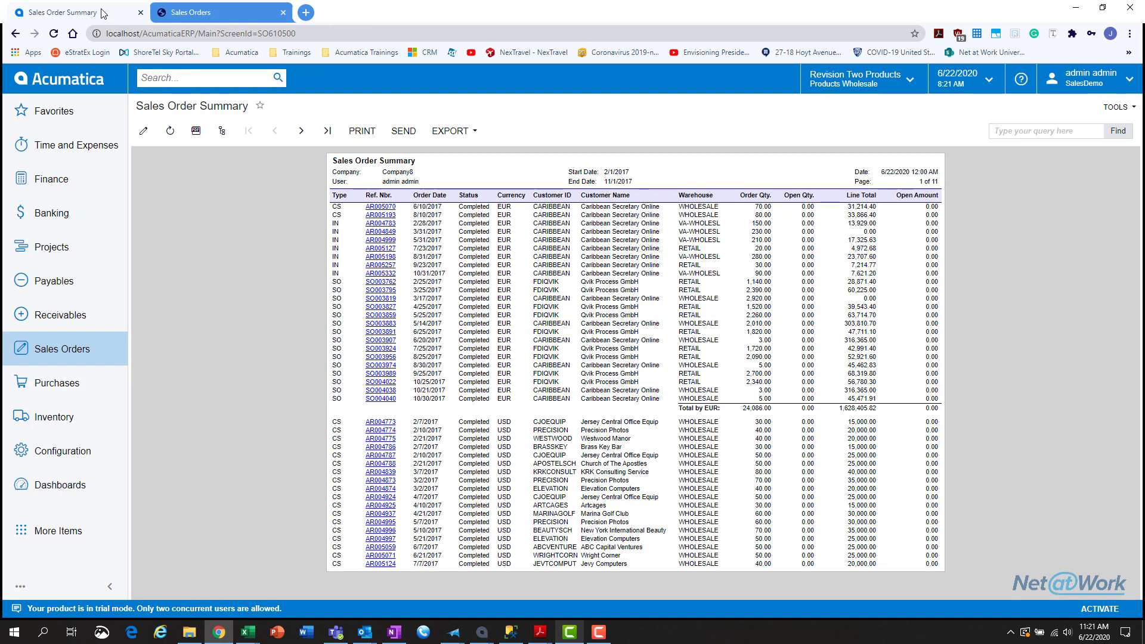
left_click(190, 13)
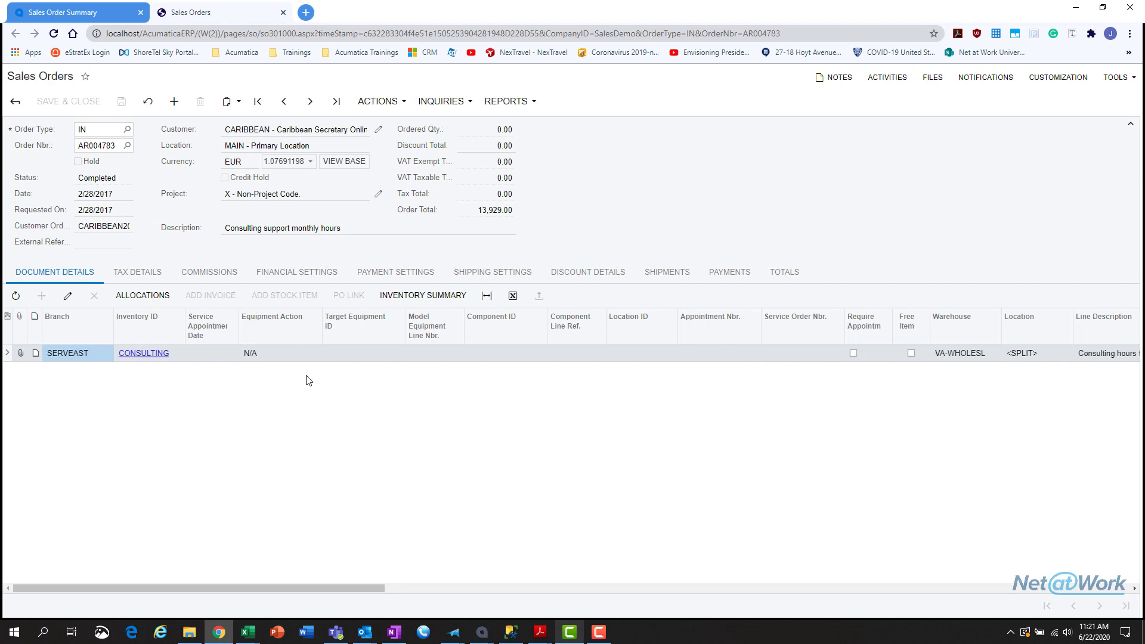
Inspect the element properties of the order's Description field and of the Inventory ID column in its line details.
left_click(309, 227, "ctrl+alt")
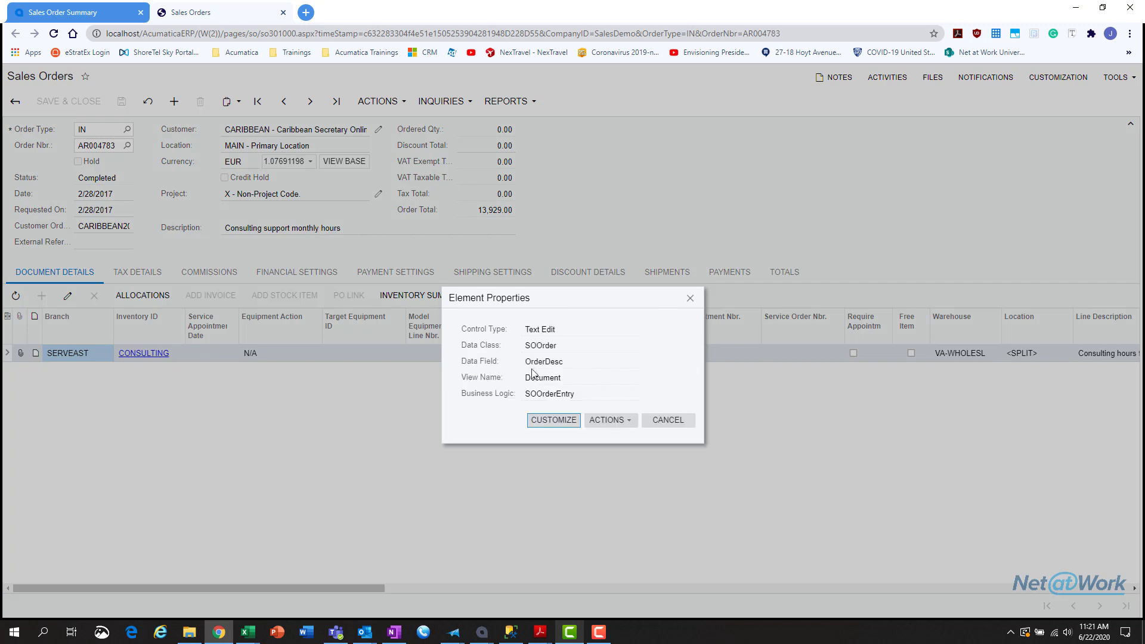
double_click(557, 346)
left_click(690, 298)
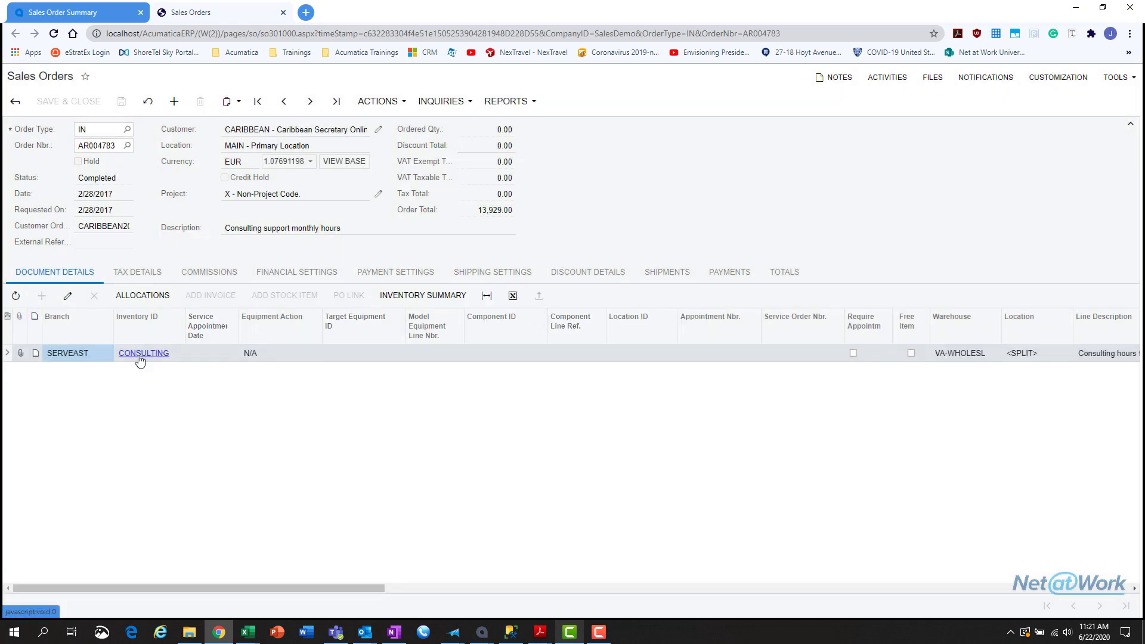
left_click(147, 318, "ctrl+alt")
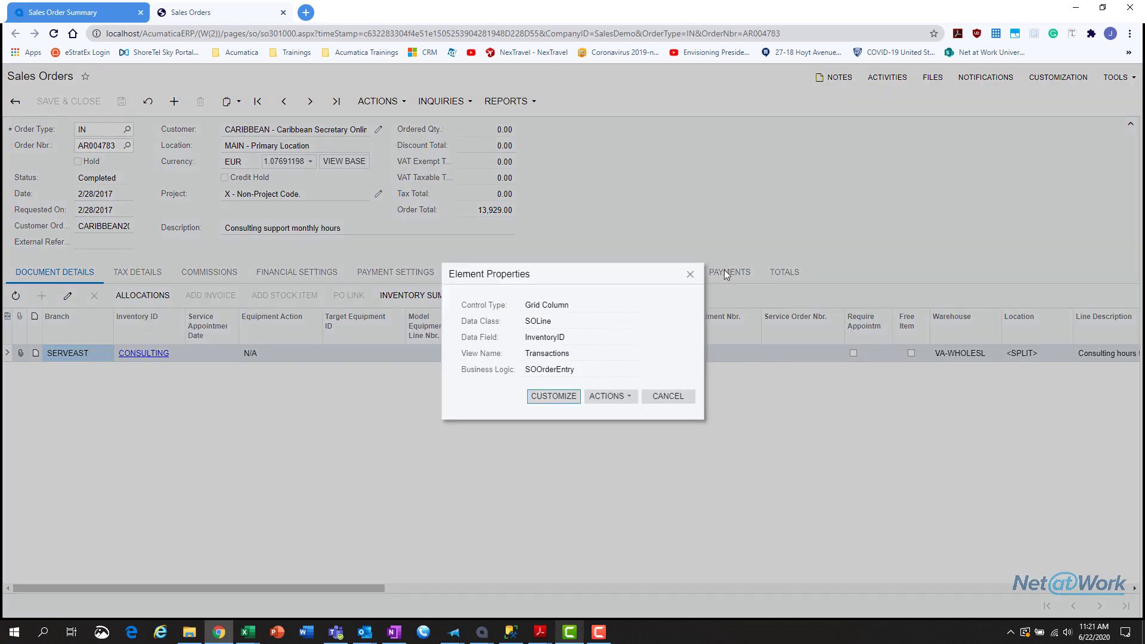
left_click(690, 275)
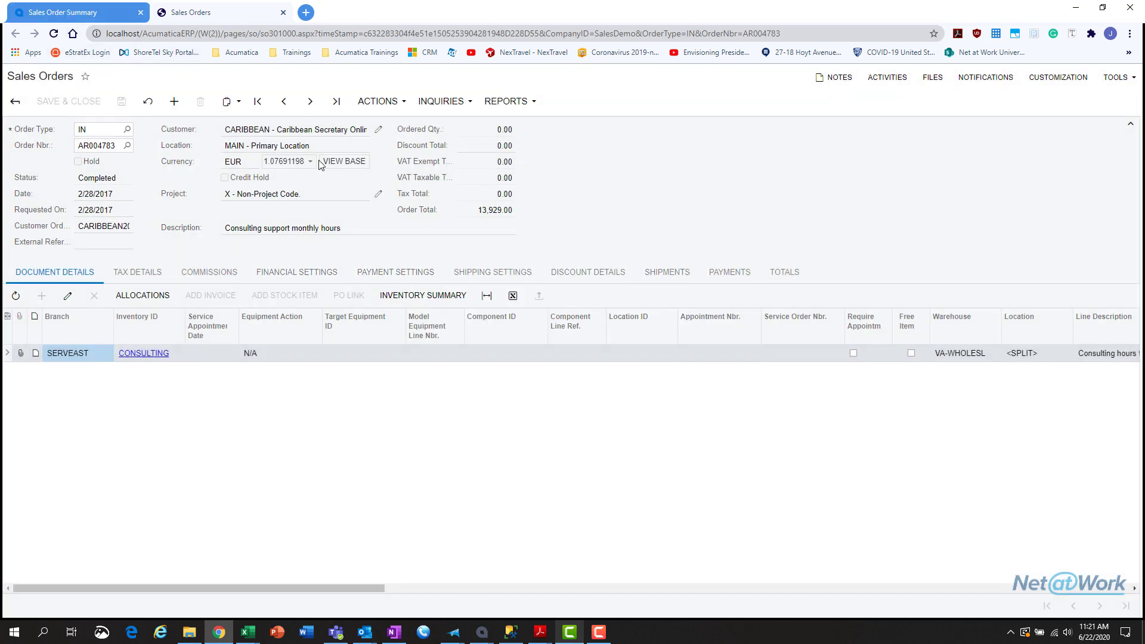
left_click_drag(225, 228, 343, 229)
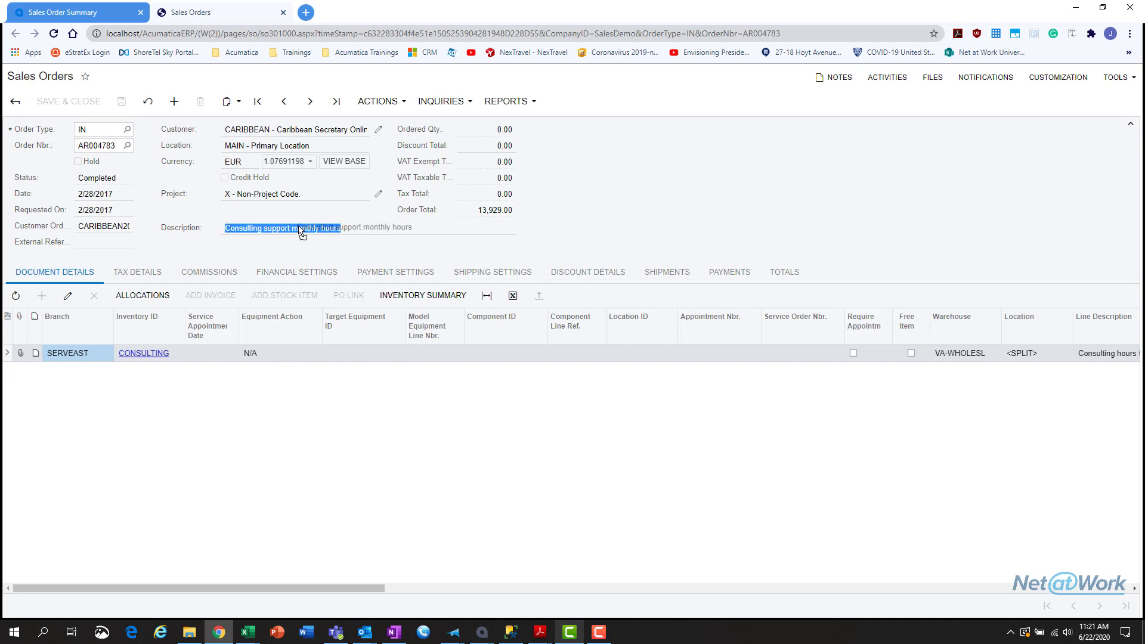
Return to the Sales Order Summary report, preview it as a PDF and back, and show and hide its currency group tree.
left_click(79, 21)
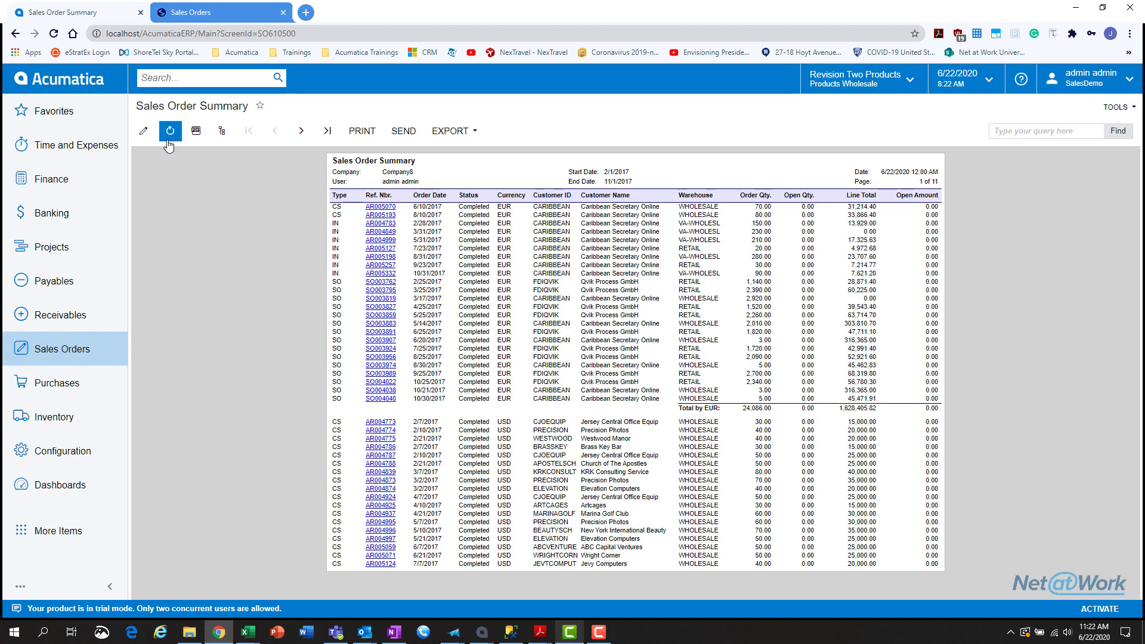
left_click(195, 135)
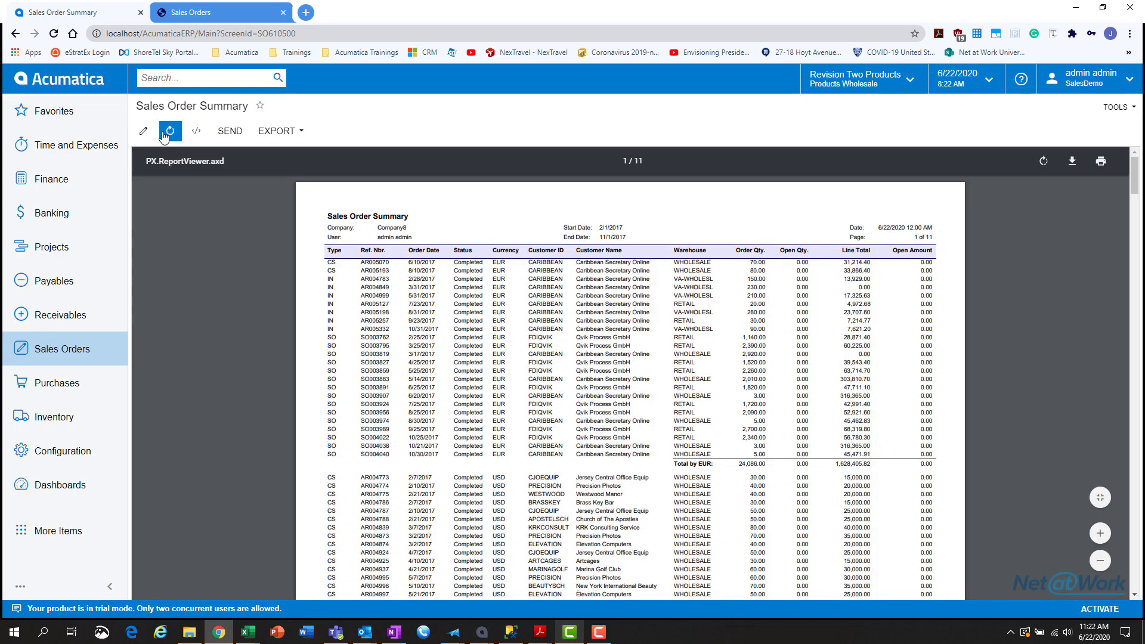
left_click(197, 134)
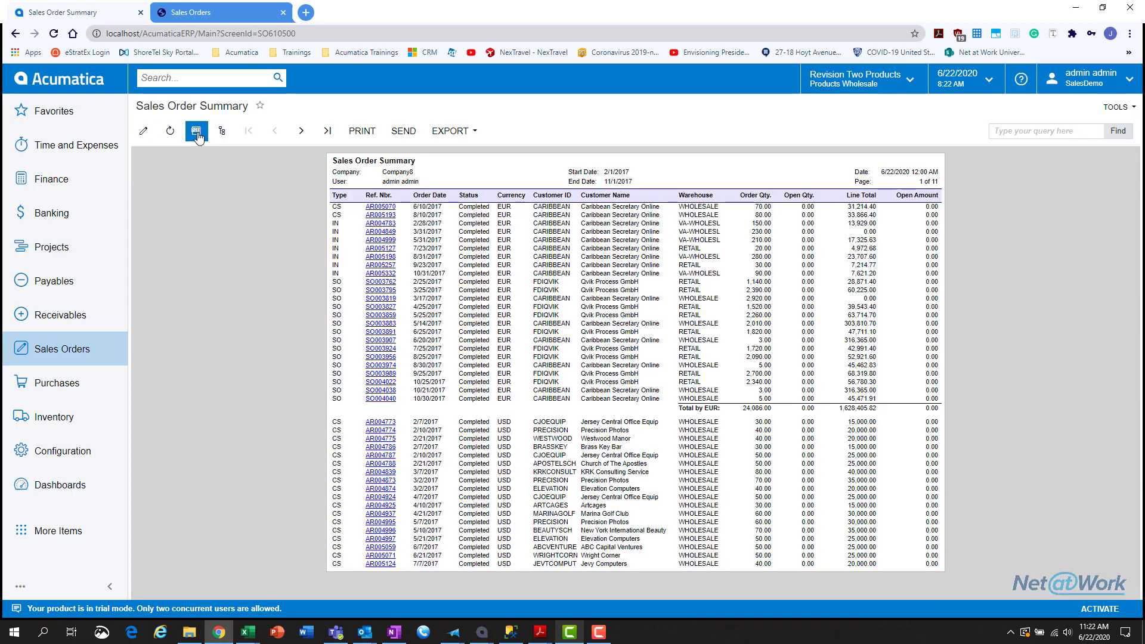
left_click(222, 136)
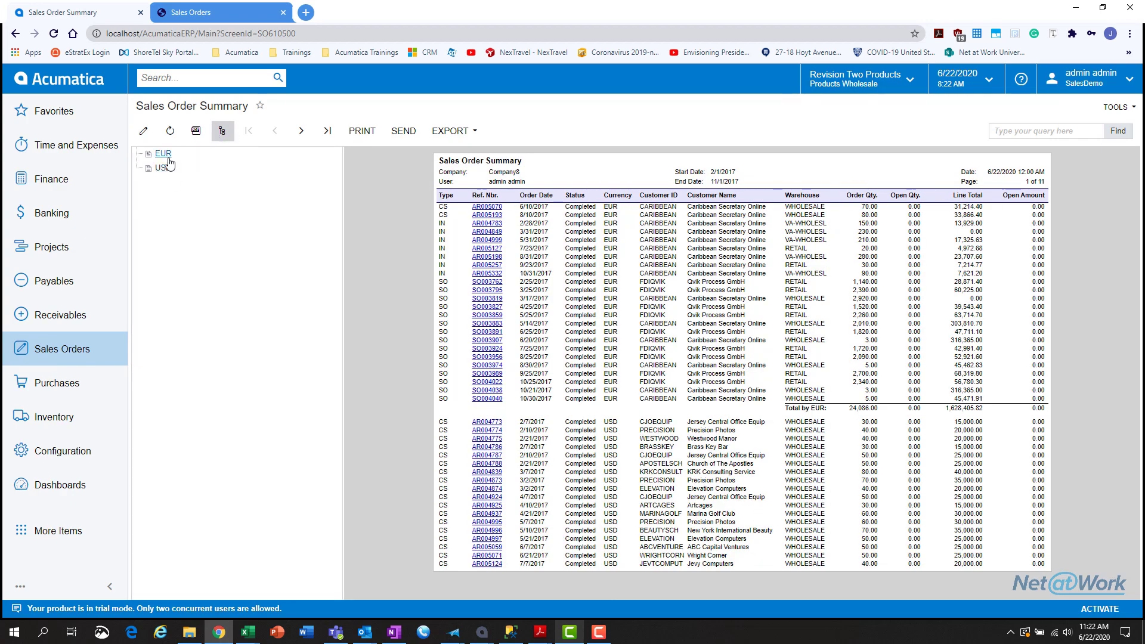
left_click(223, 140)
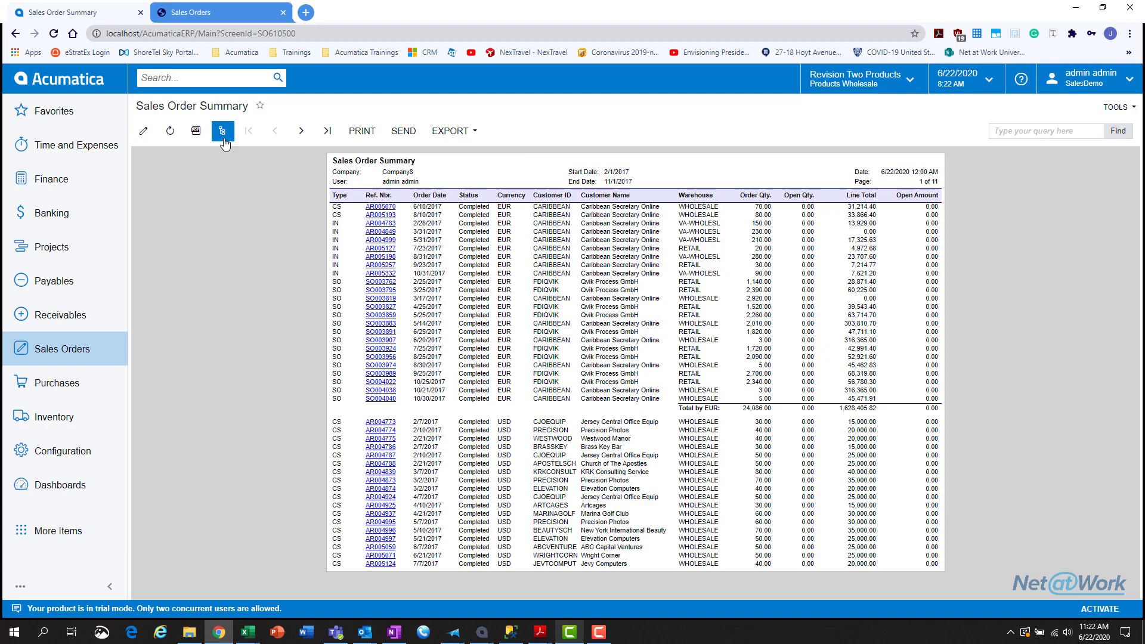
Browse forward to page 4 of the report, check its export formats, and return to the report parameters.
left_click(300, 138)
left_click(300, 137)
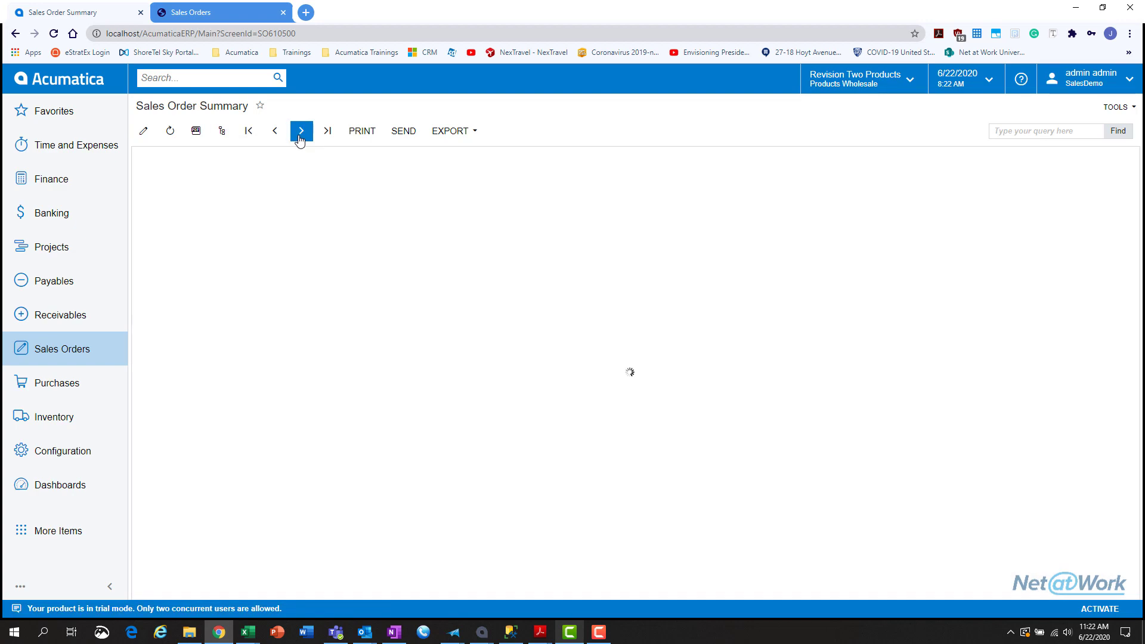
left_click(300, 138)
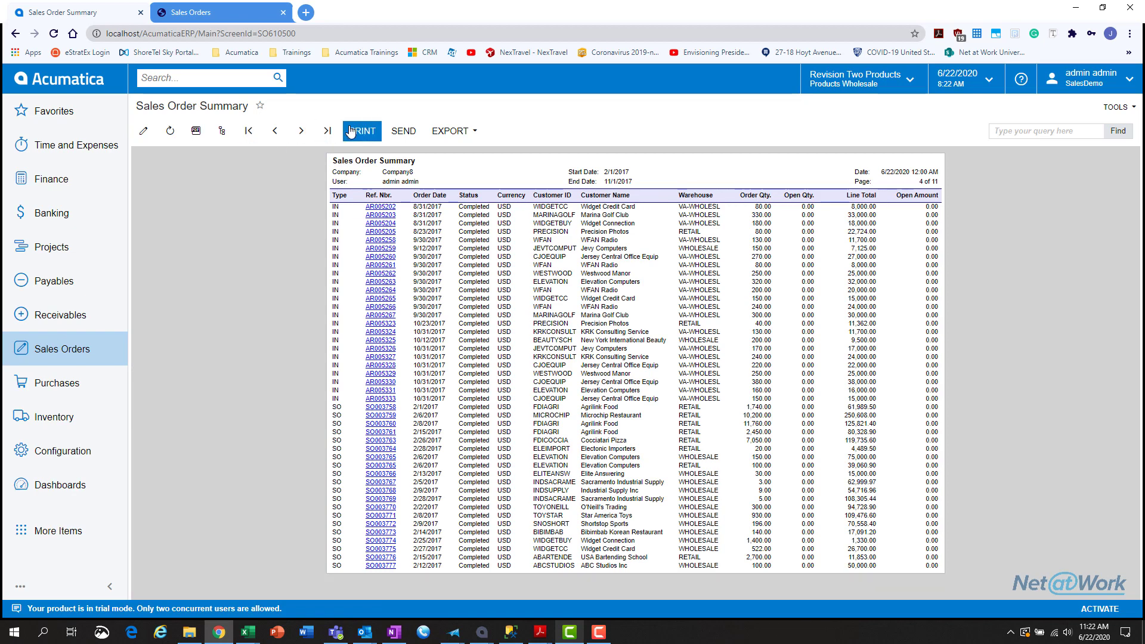
left_click(452, 131)
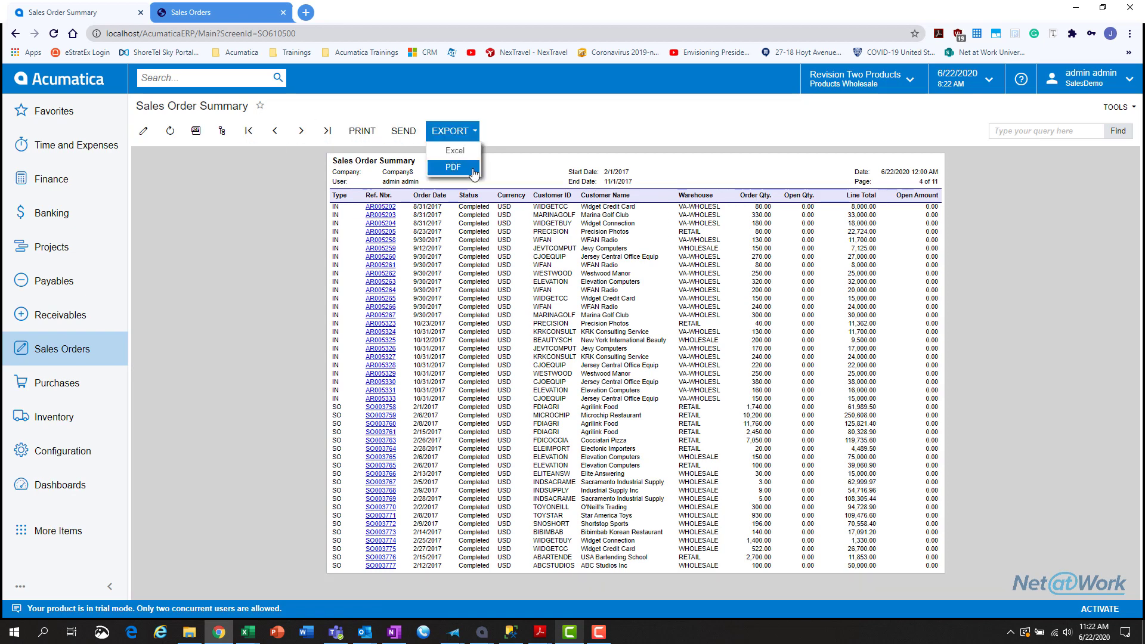
left_click(143, 131)
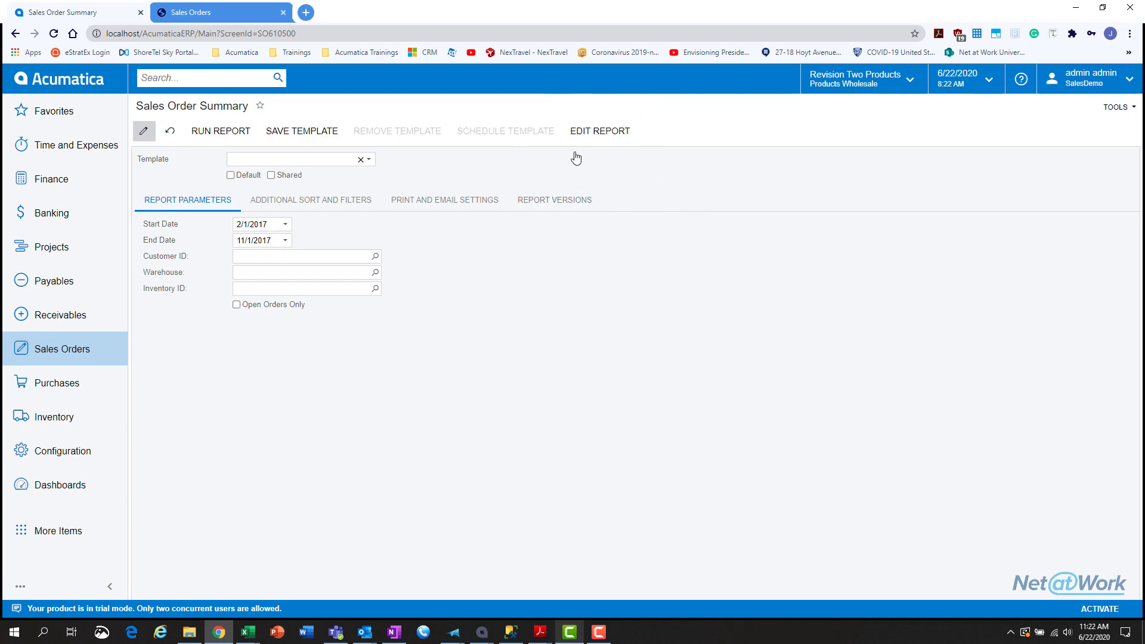
Search for users, open the Users screen in a new browser tab and load the admin user record.
left_click(216, 81)
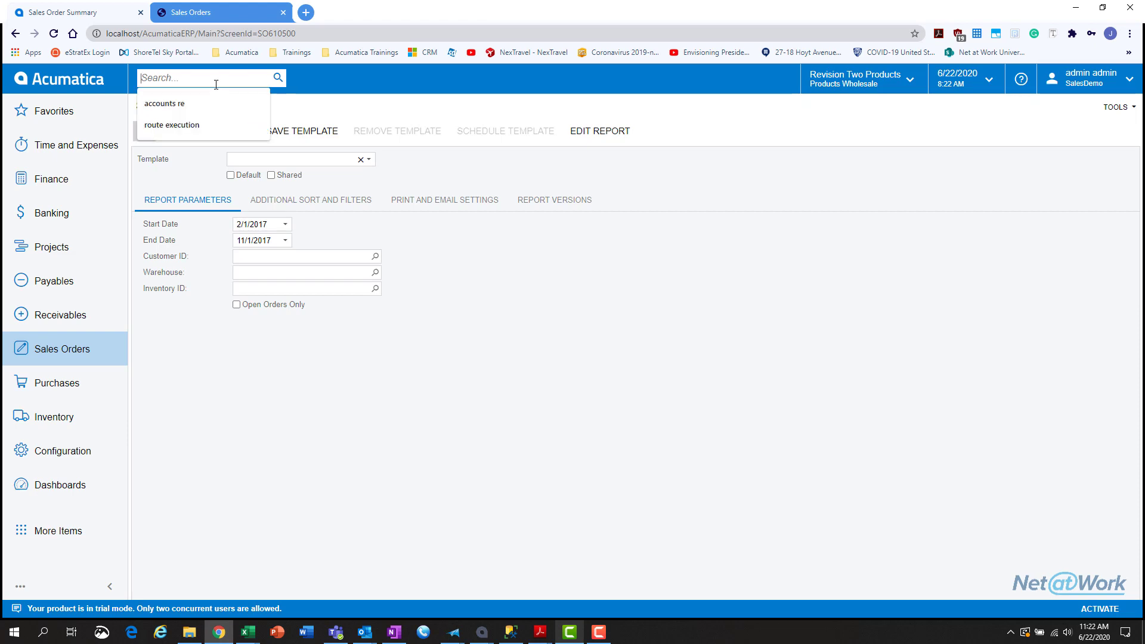
type("users")
key("Return")
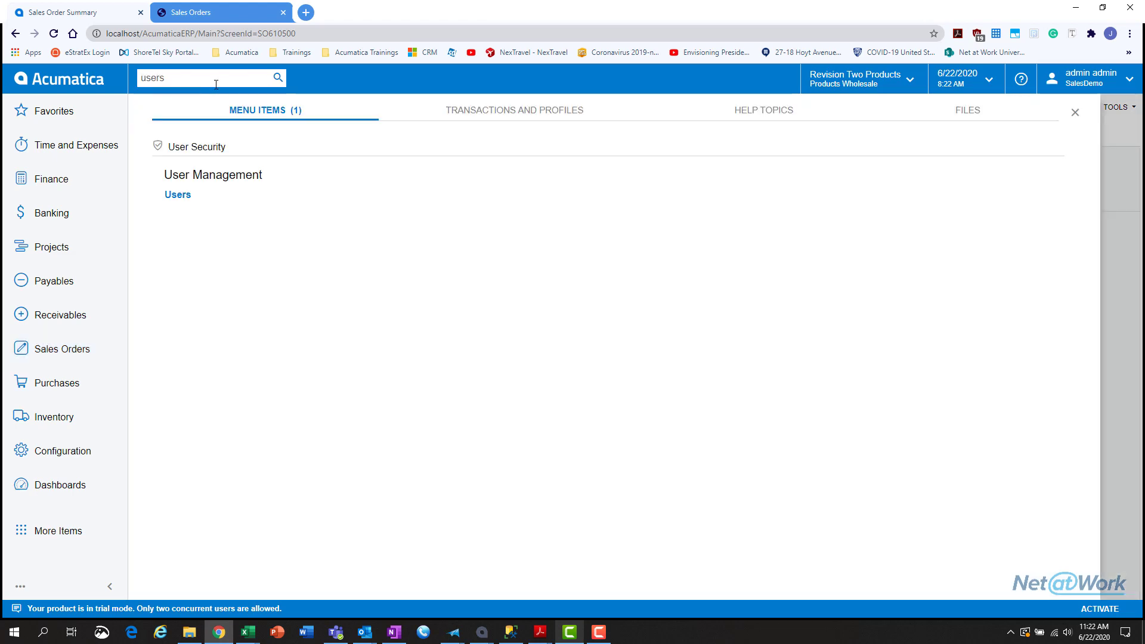
right_click(182, 195)
left_click(202, 218)
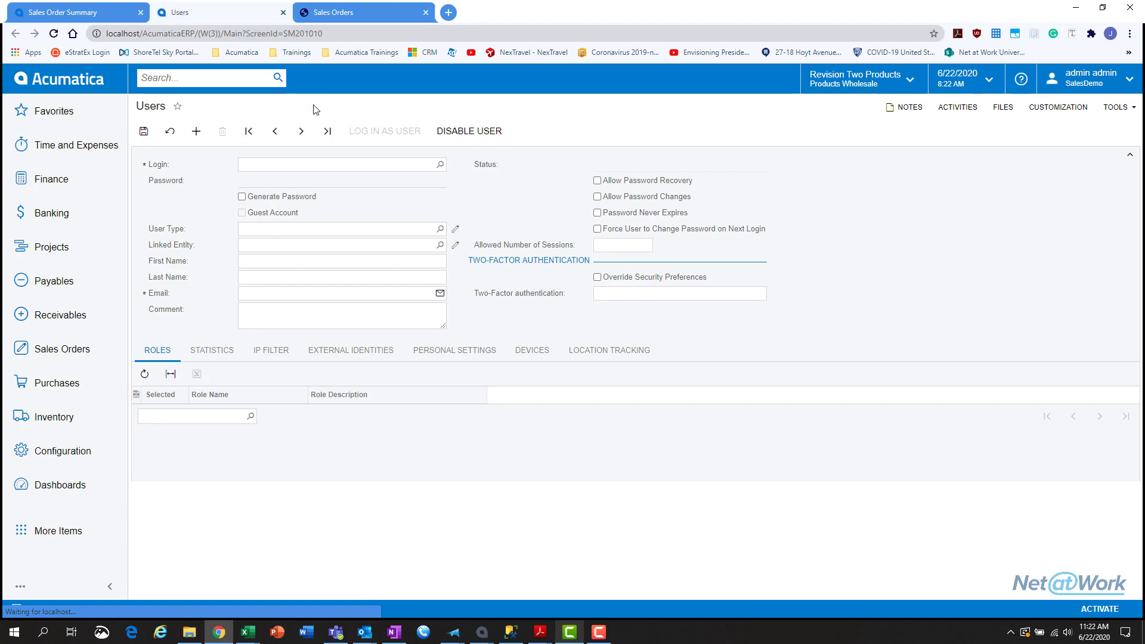
left_click(440, 165)
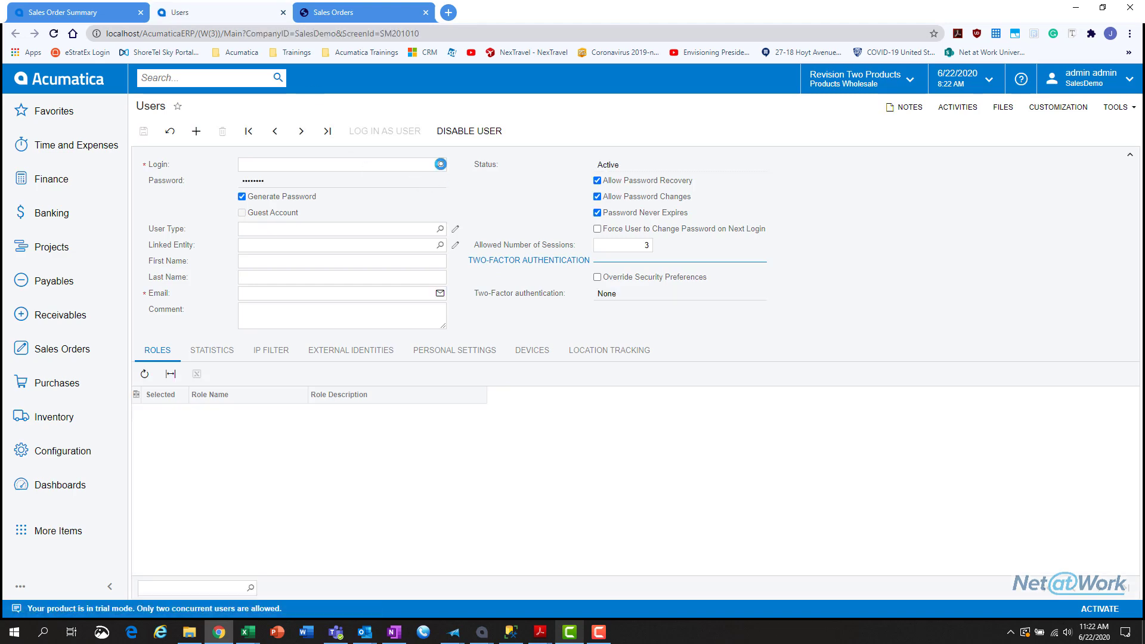
double_click(311, 278)
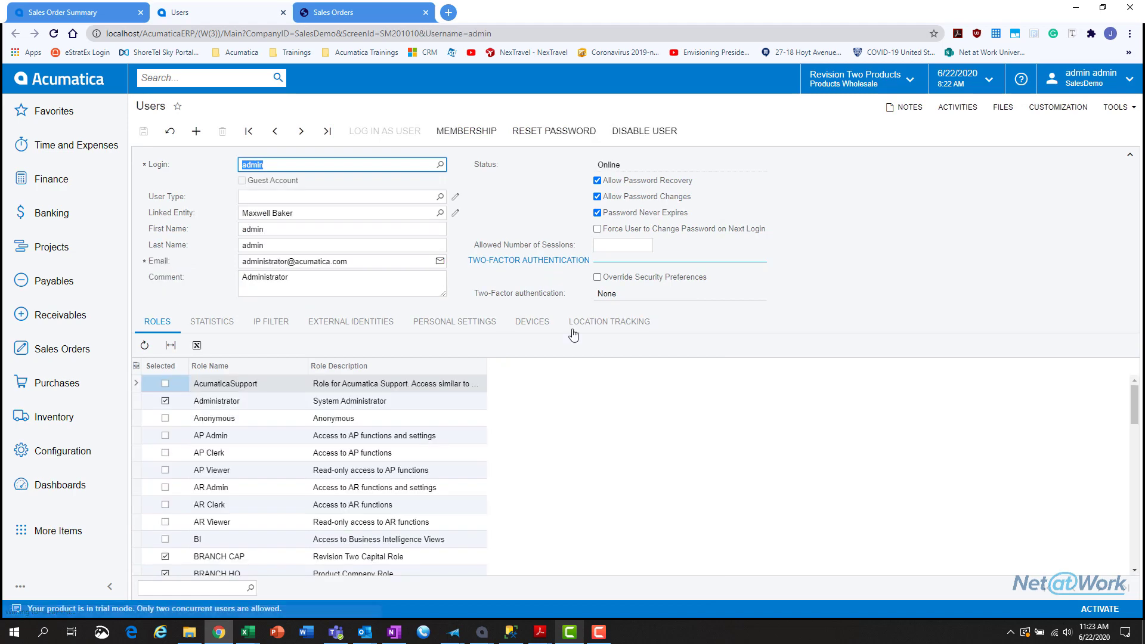
Find the ReportDesigner role in the admin user's role list and select its row.
scroll(307, 435, "down", 10)
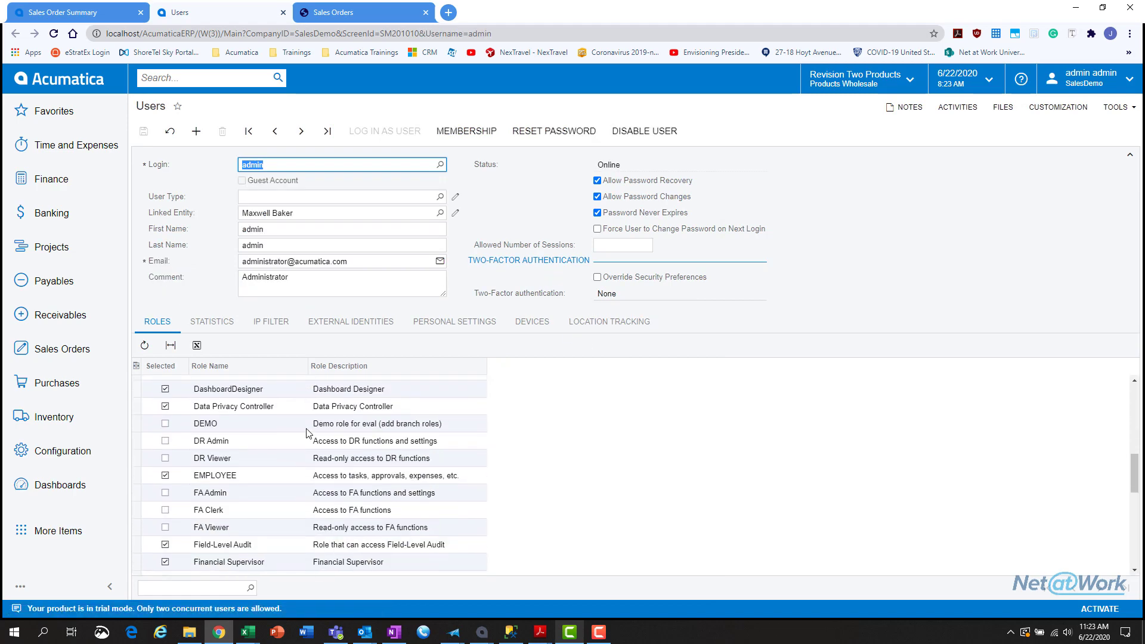
scroll(307, 435, "down", 5)
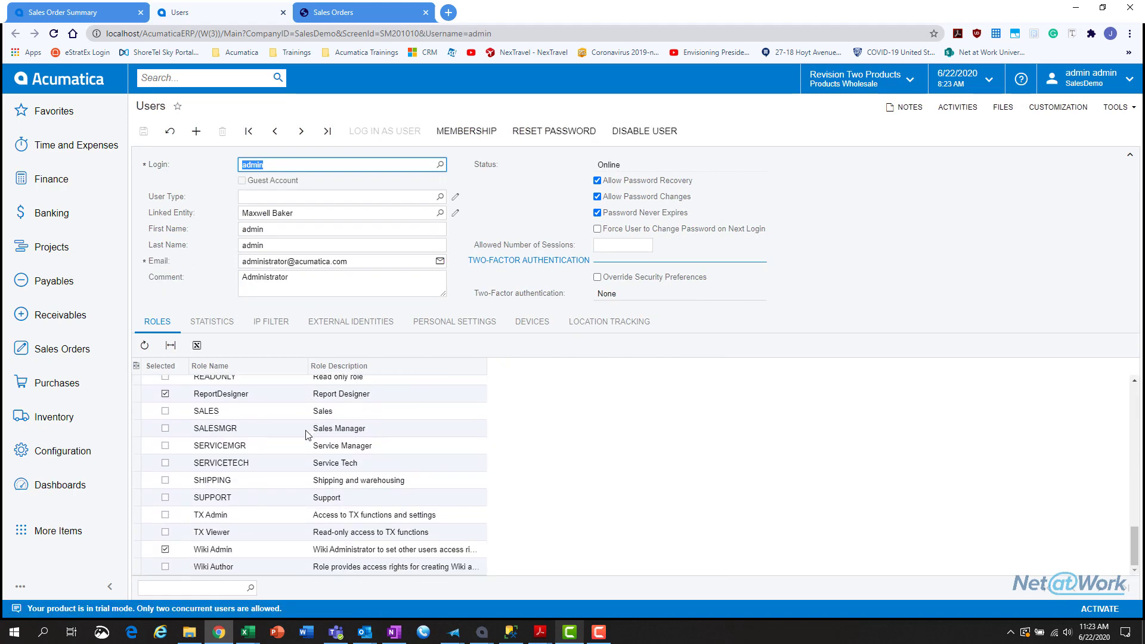
scroll(305, 438, "up", 3)
scroll(305, 438, "down", 3)
left_click(269, 455)
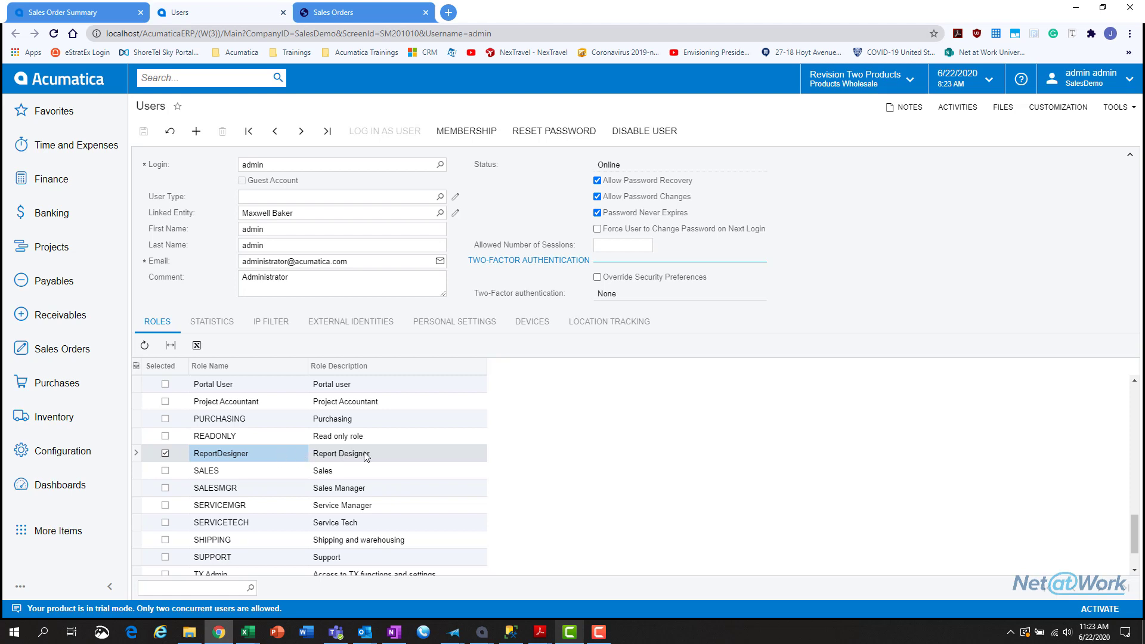
Return to the Sales Order Summary and save its editable report file to the Desktop as SO610500, replacing the existing file.
left_click(126, 3)
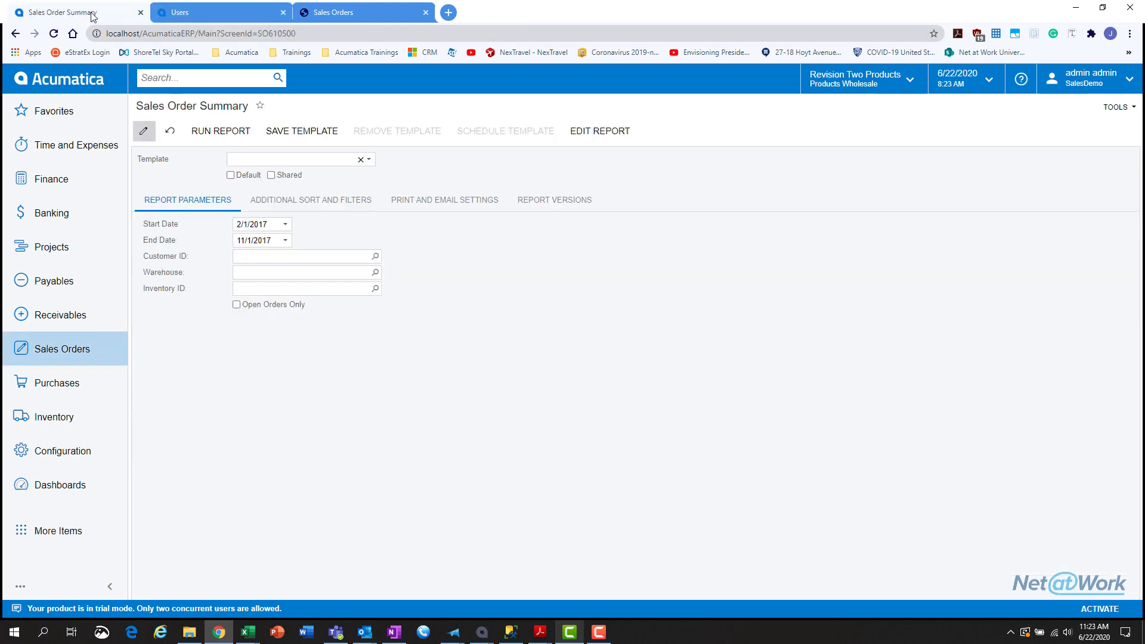
left_click(616, 136)
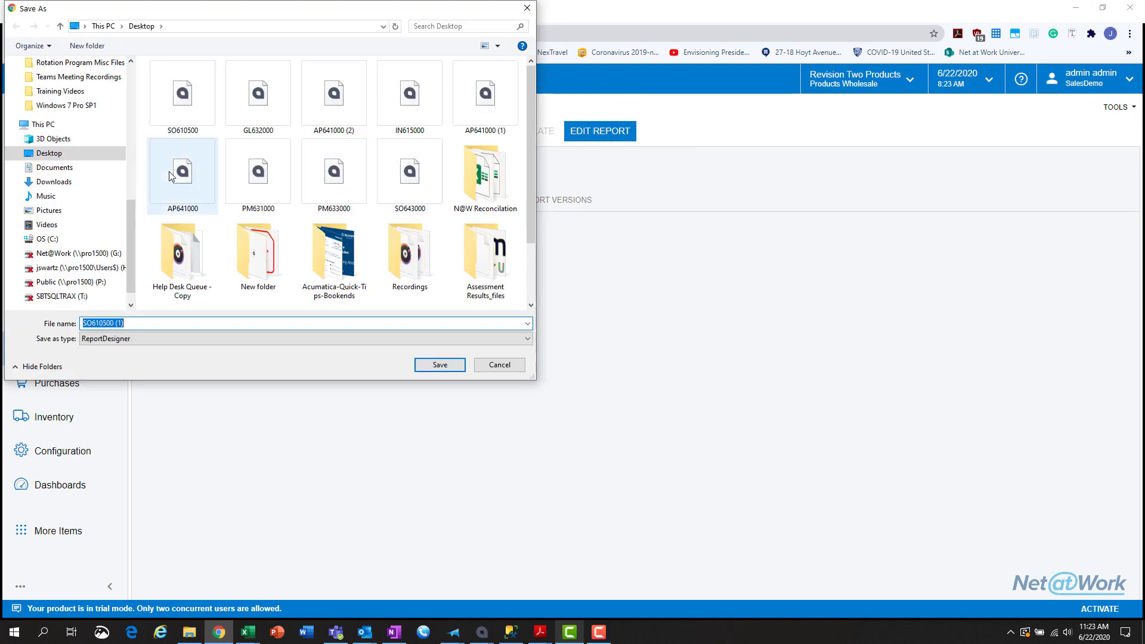
key("End")
key("BackSpace")
left_click(443, 362)
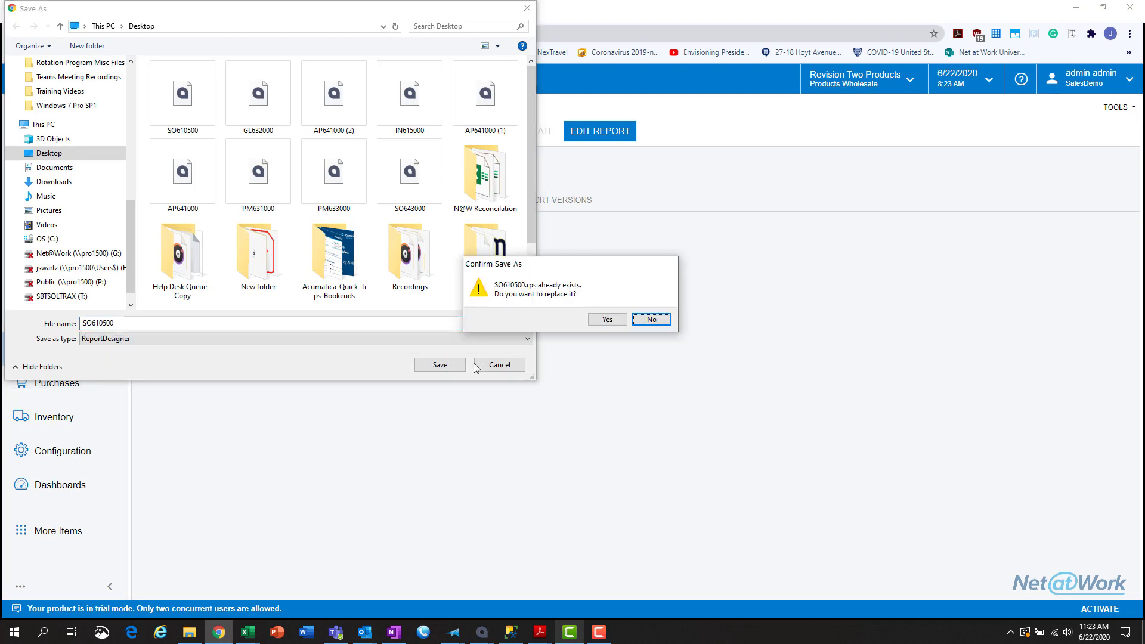
left_click(616, 320)
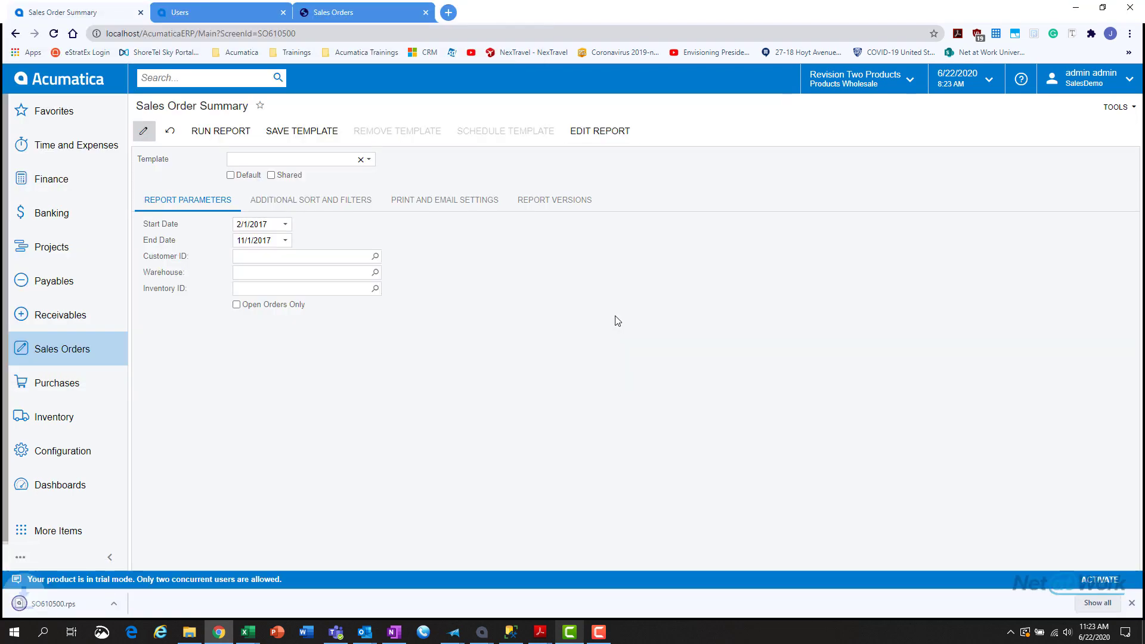
Open the downloaded SO610500.rps file and review the report name and web service URL used to load it from the server.
left_click(68, 606)
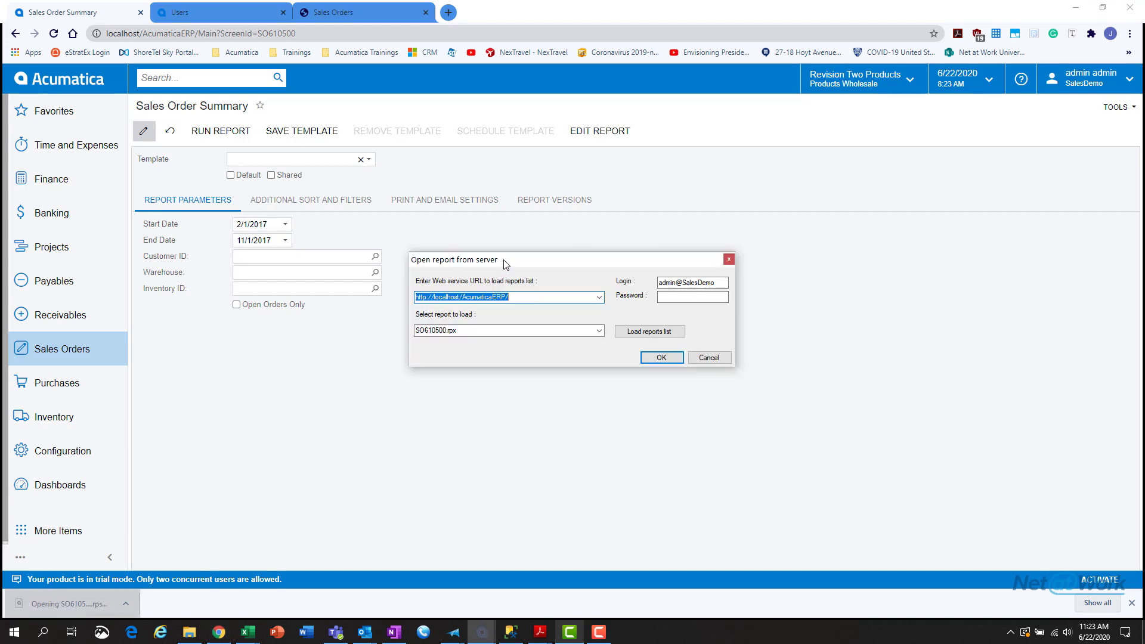
left_click_drag(502, 260, 503, 250)
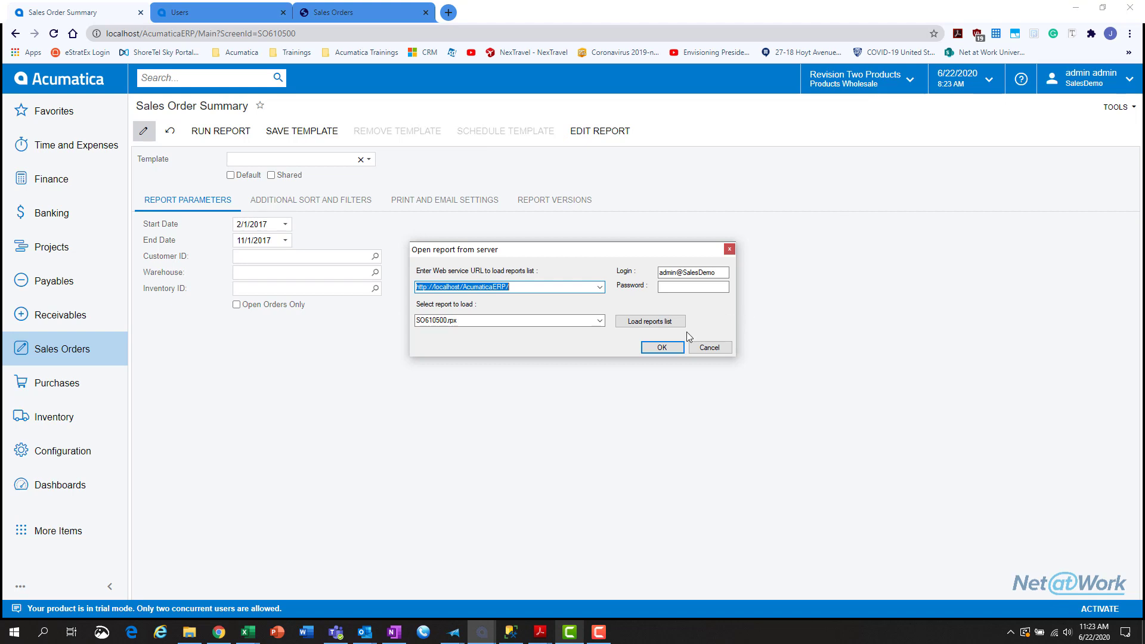
left_click(467, 321)
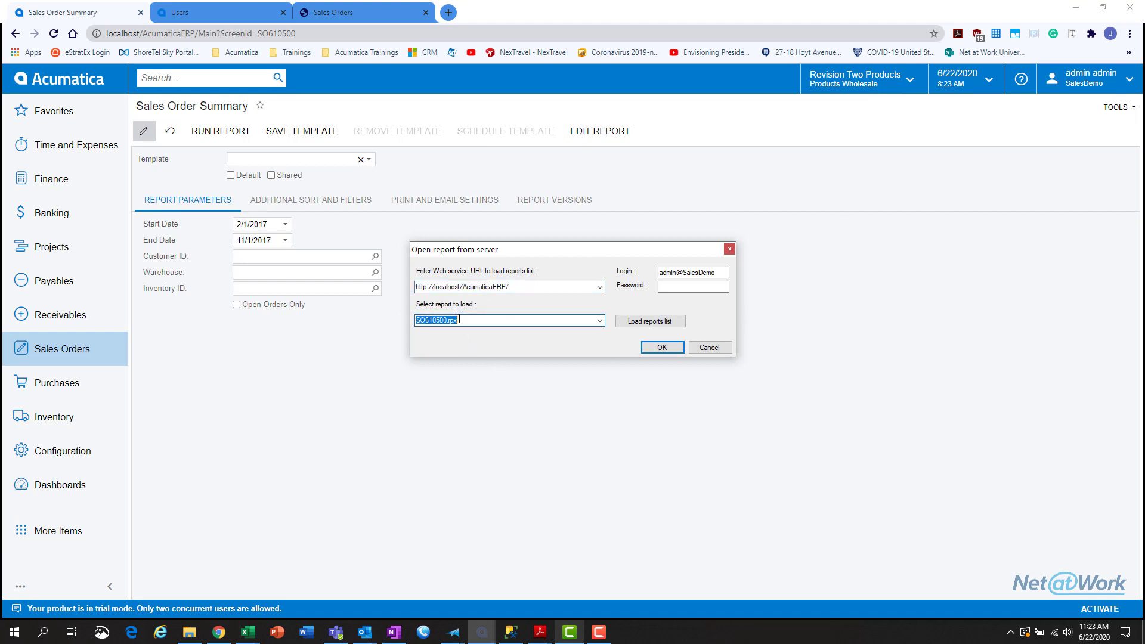
left_click_drag(597, 255, 592, 256)
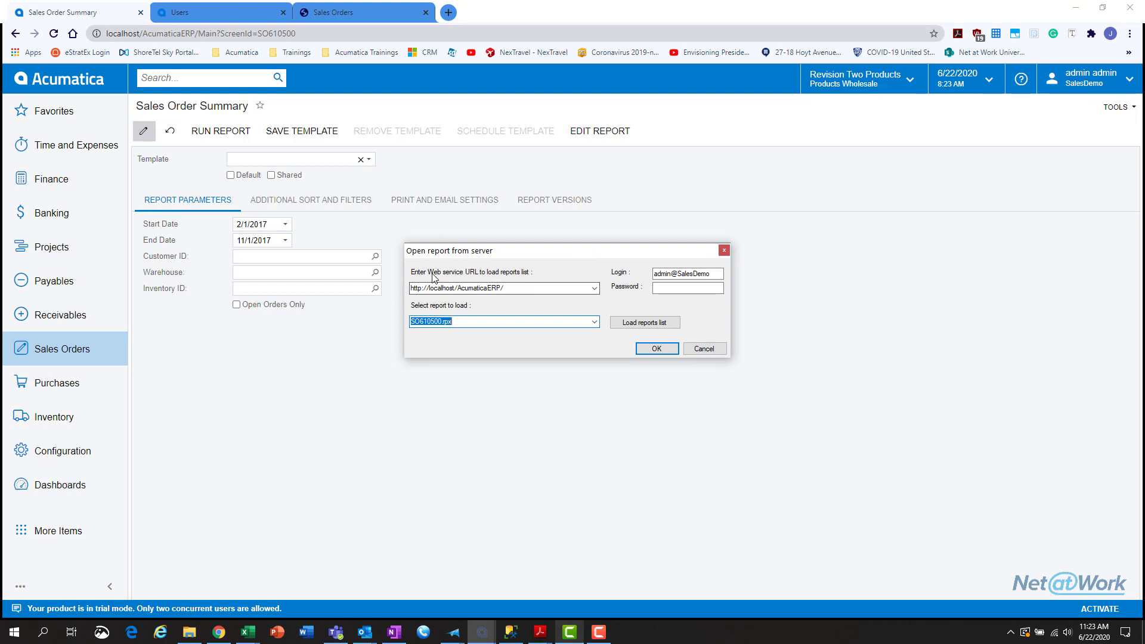
left_click(419, 289)
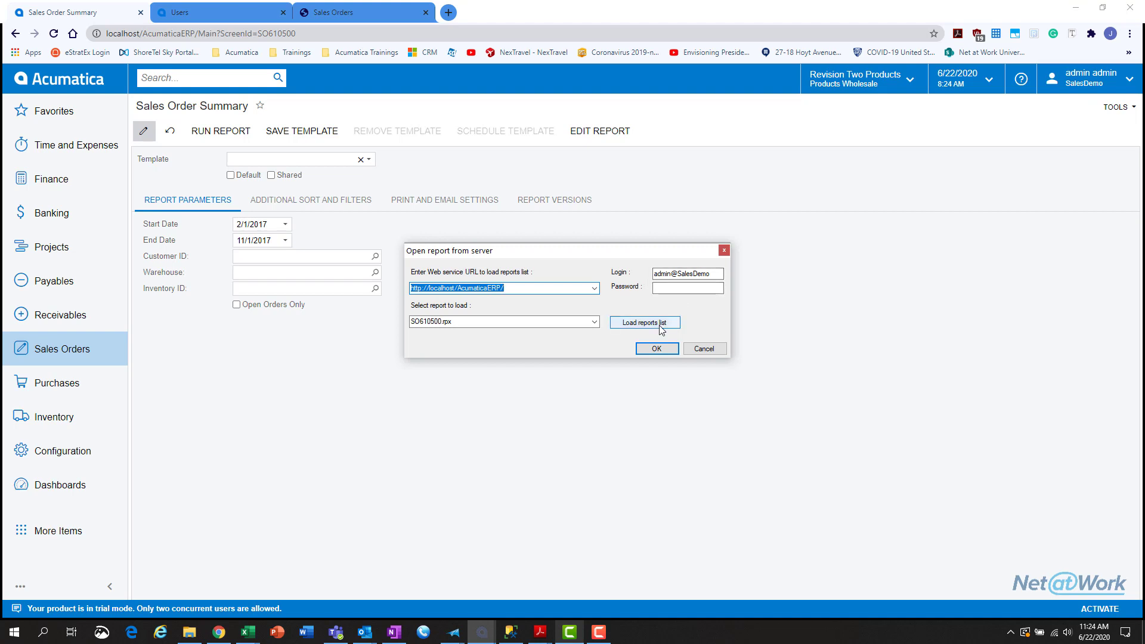
Enter the account password, load the server's reports list and open so610500.rpx in the Report Designer.
left_click(668, 289)
type("•••••••")
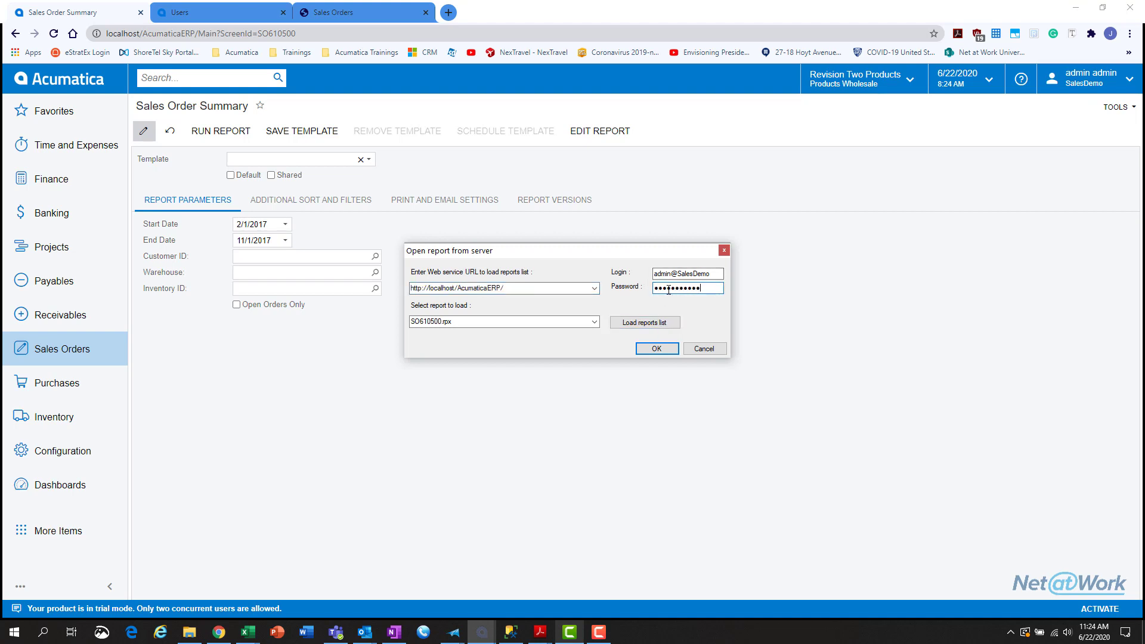
left_click(663, 323)
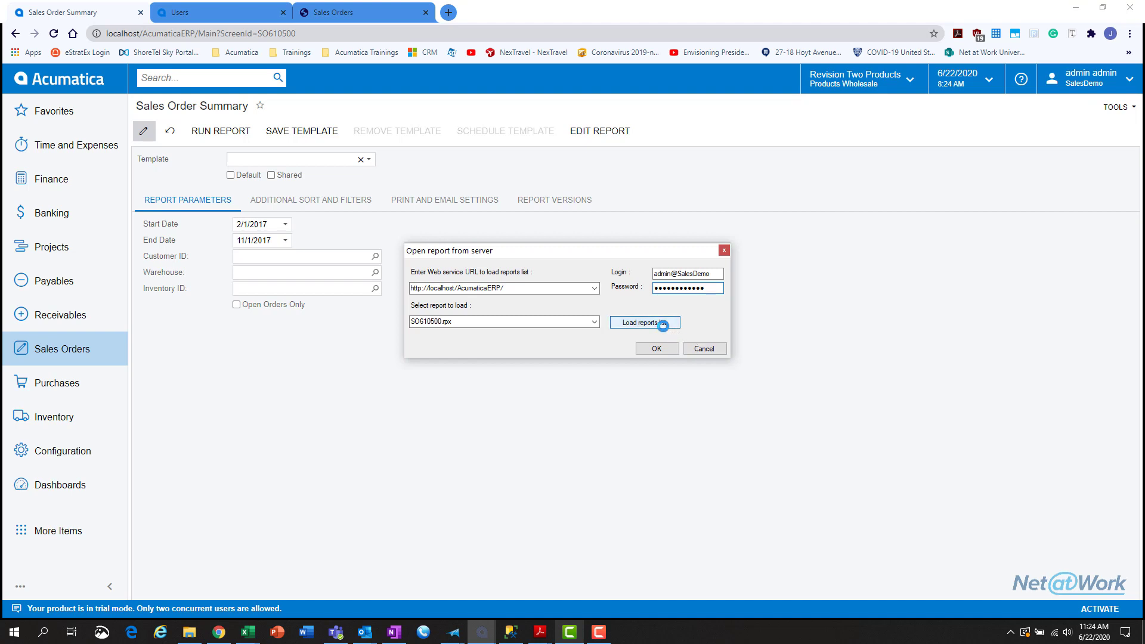
left_click(595, 322)
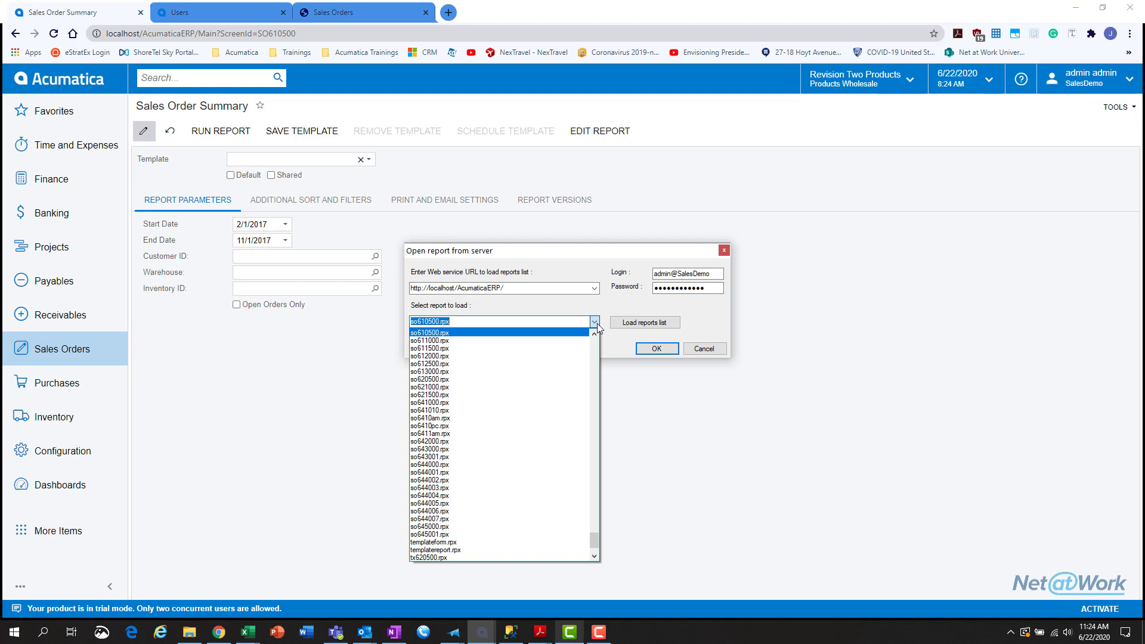
left_click(596, 325)
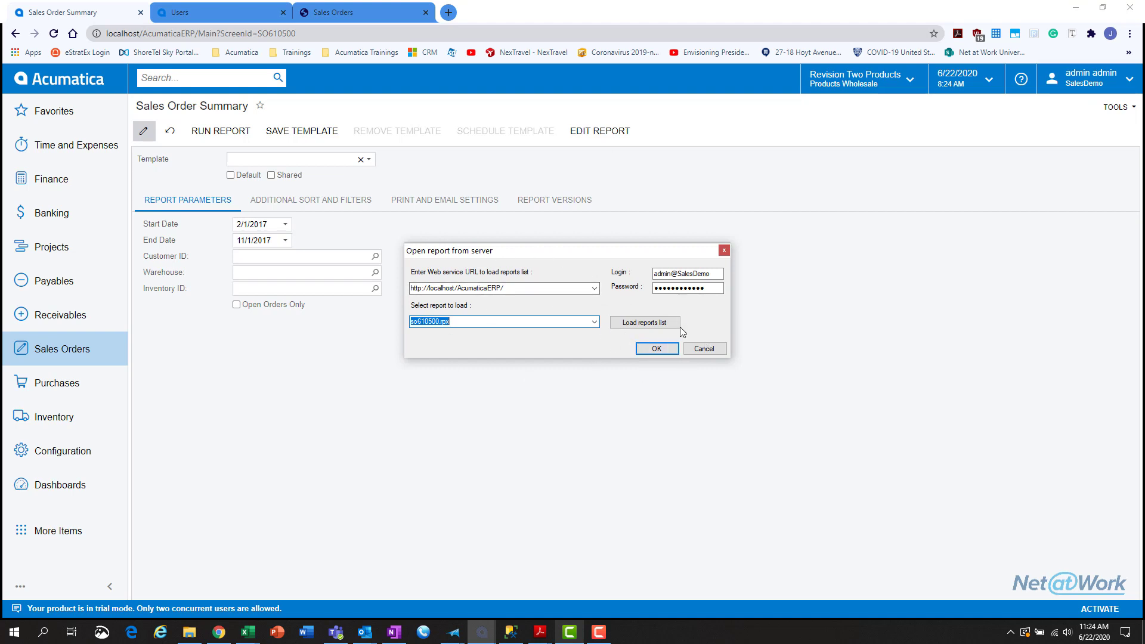
left_click(654, 349)
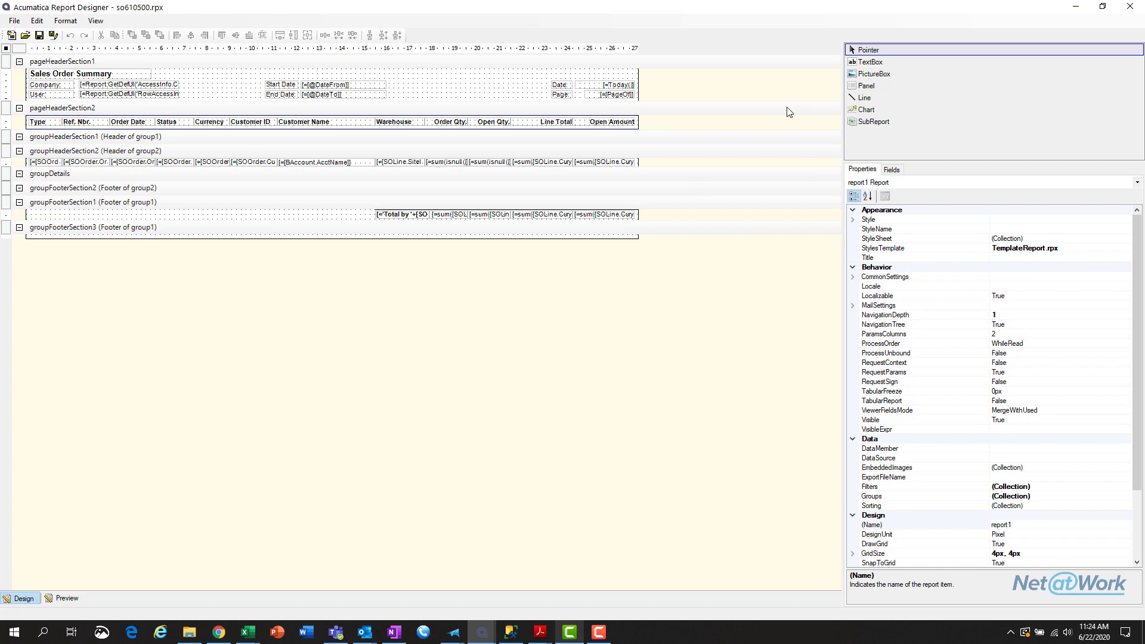
Inspect the properties of the order type and order number text boxes, the report title, and the Company and User labels.
left_click(43, 161)
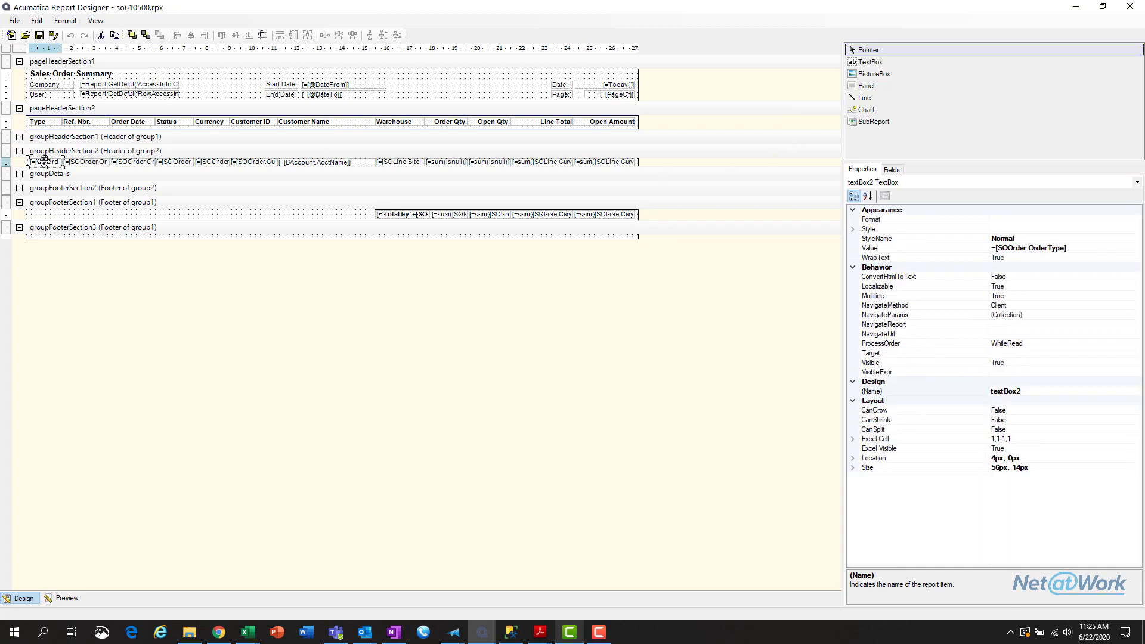
left_click(94, 162)
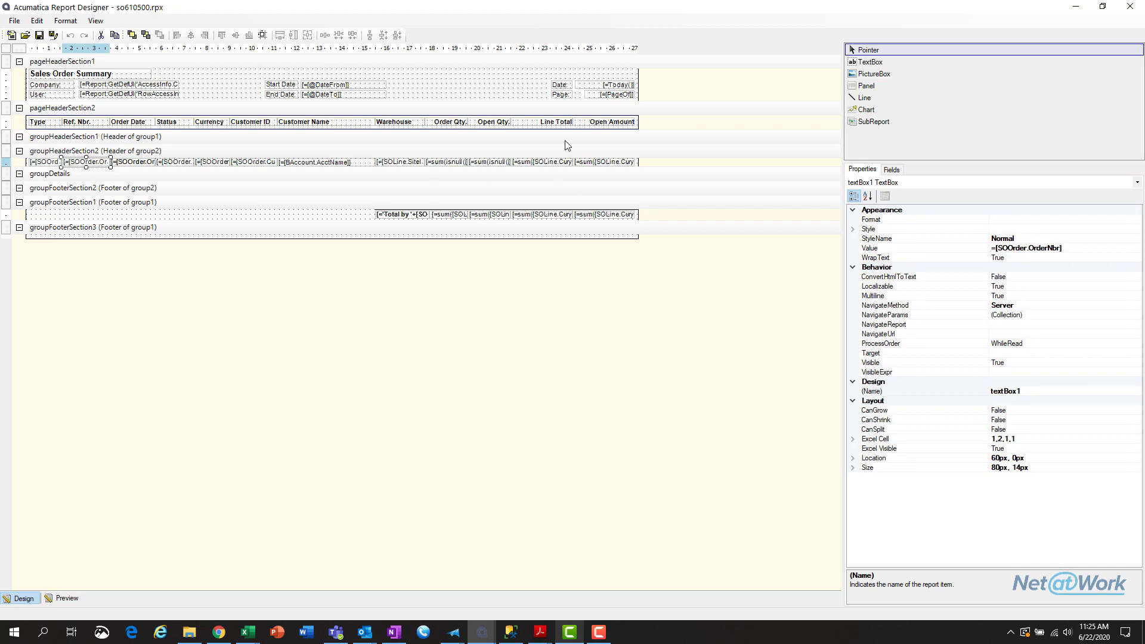
left_click(81, 74)
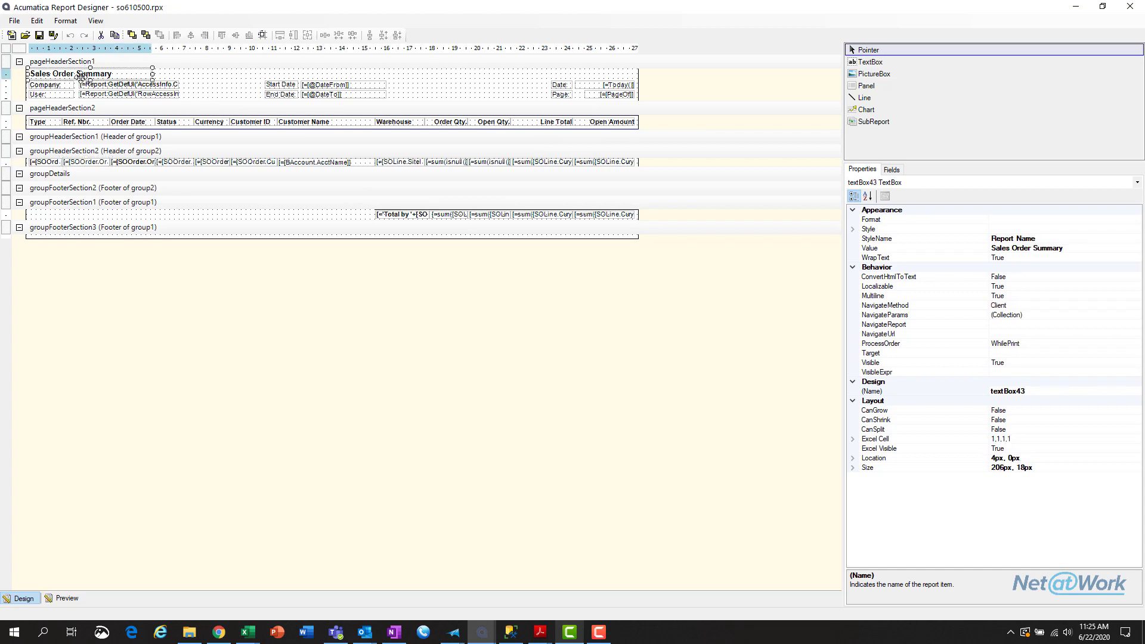
left_click(60, 84)
left_click(62, 94)
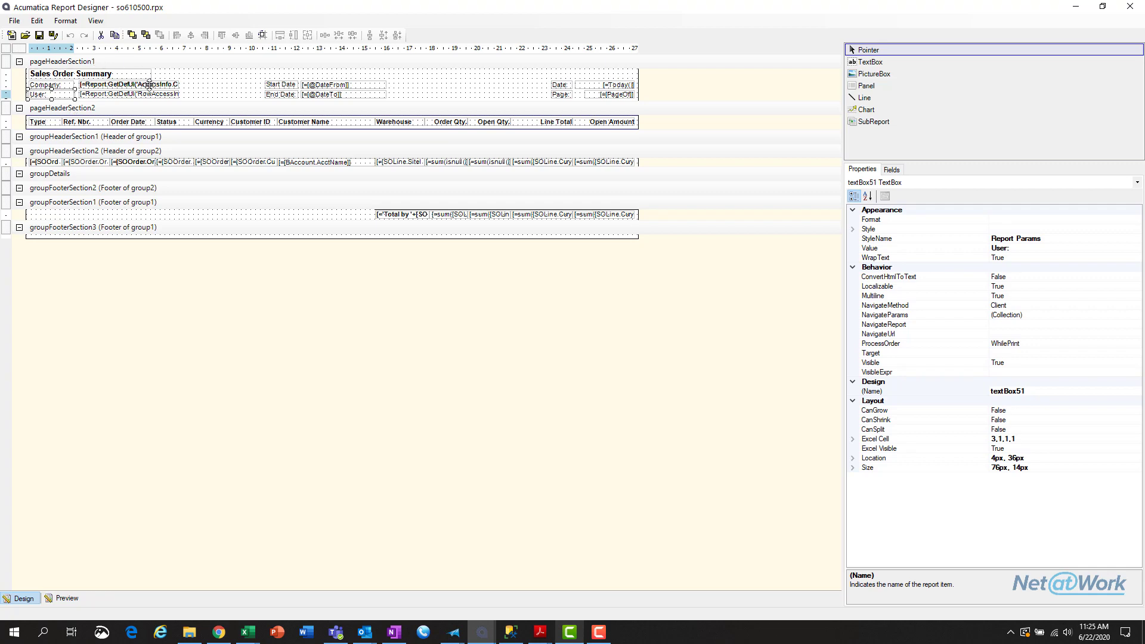
Run the Sales Order Summary in the browser and place the Report Designer window beside it for comparison.
left_click_drag(424, 10, 735, 226)
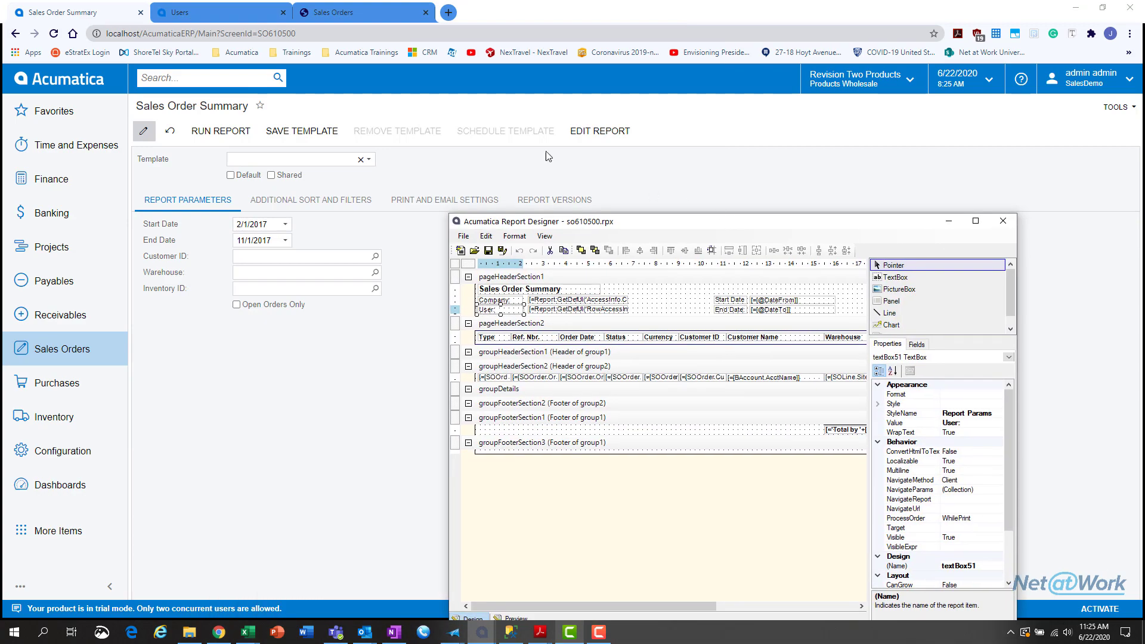
left_click(220, 130)
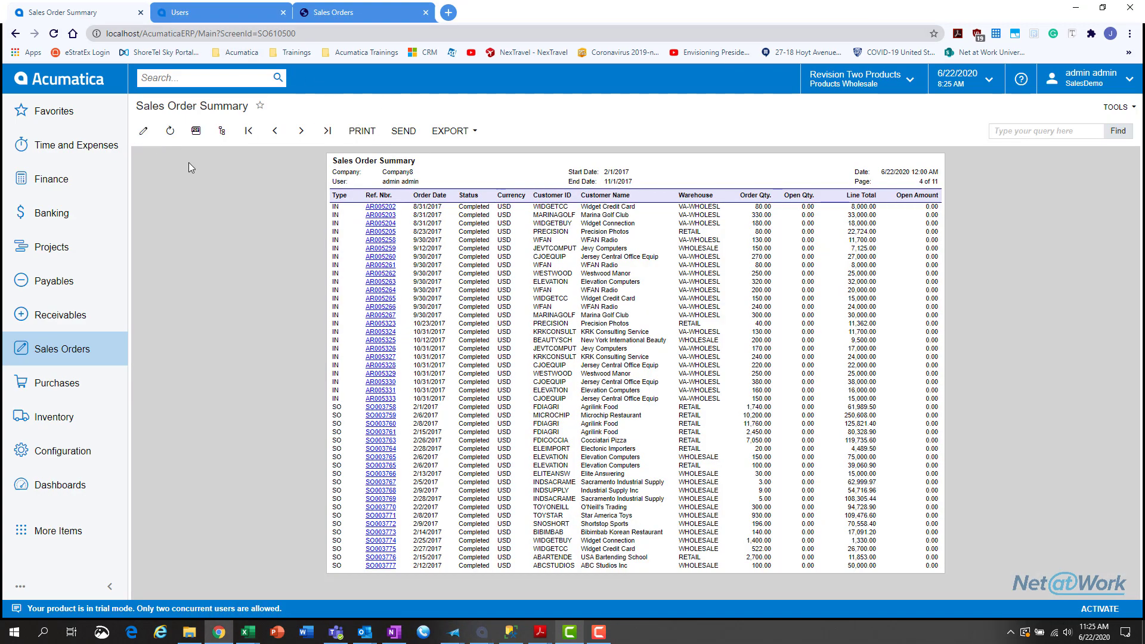
left_click(481, 632)
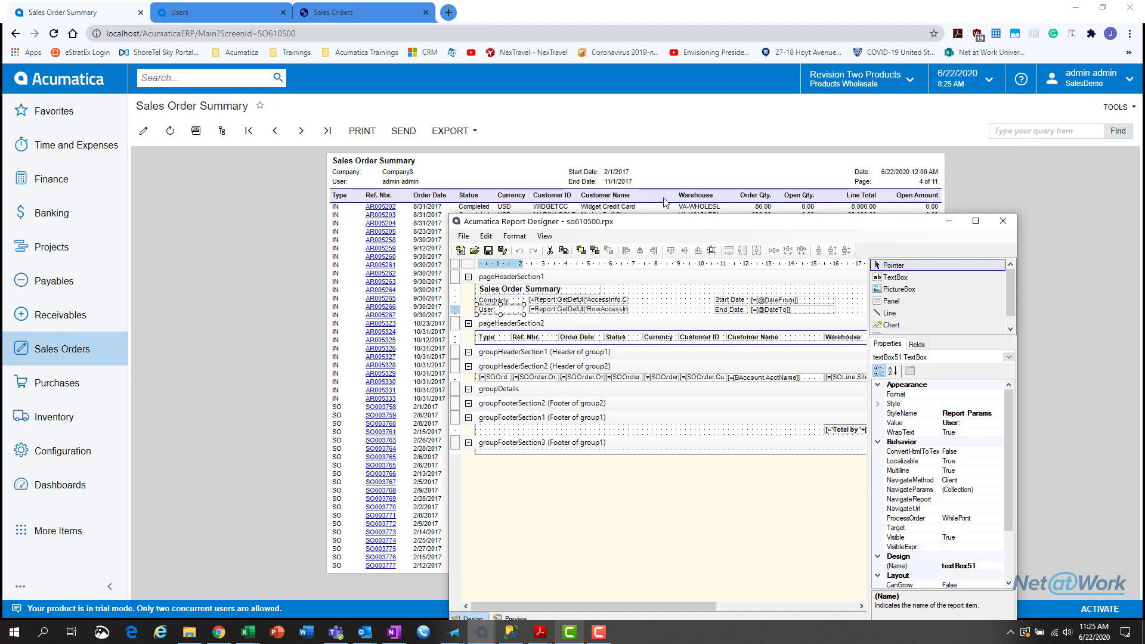
left_click_drag(666, 230, 785, 103)
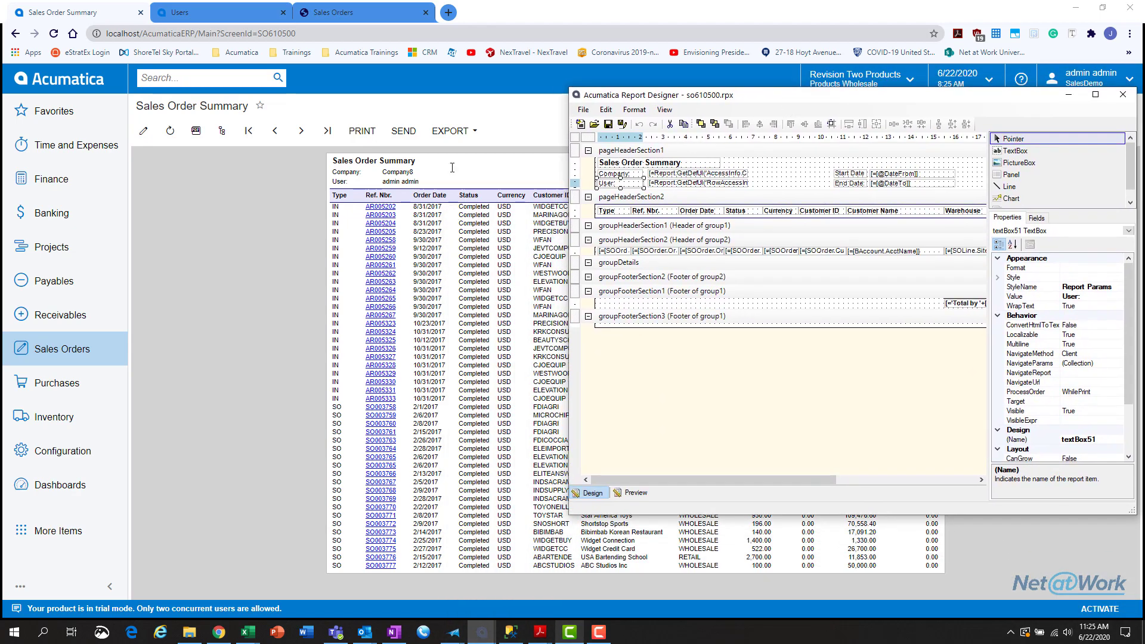
Select the Sales Order Summary title text box in the page header and maximize the Report Designer window.
left_click(689, 164)
left_click_drag(990, 105, 693, 100)
double_click(799, 98)
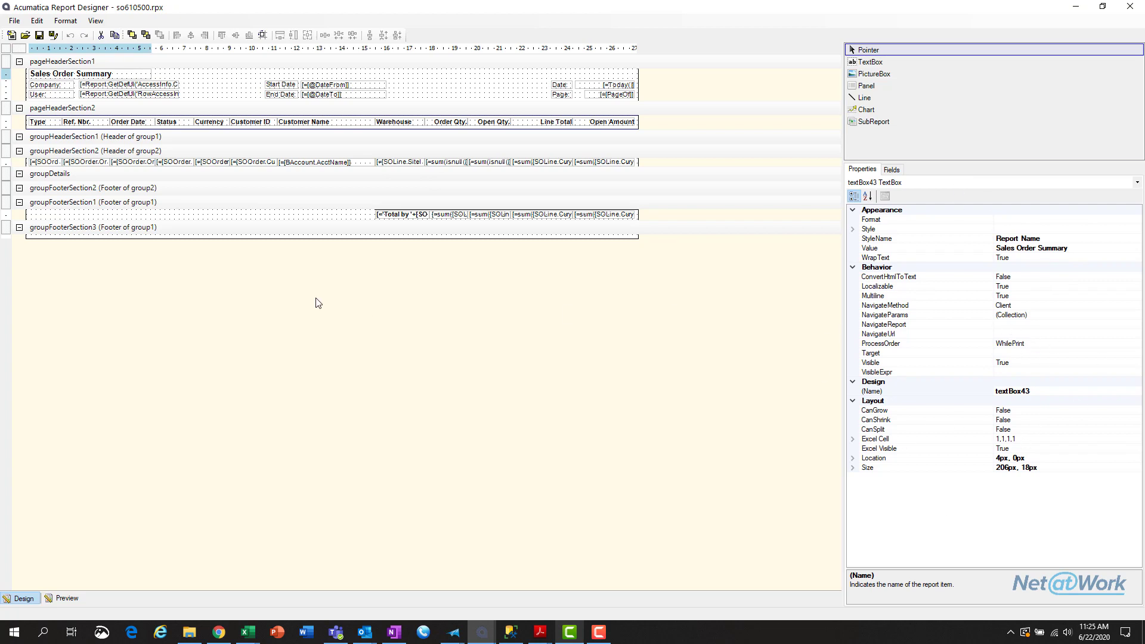
View the report's available data fields and show the properties of the Sales Order Summary title text box.
right_click(111, 75)
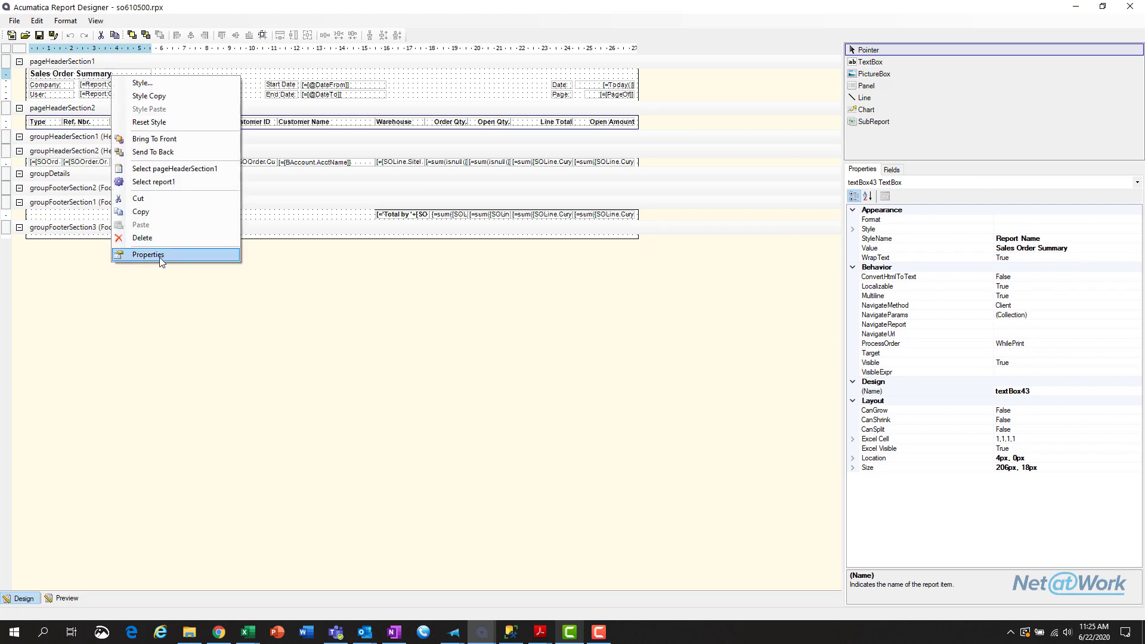
left_click(886, 174)
right_click(106, 77)
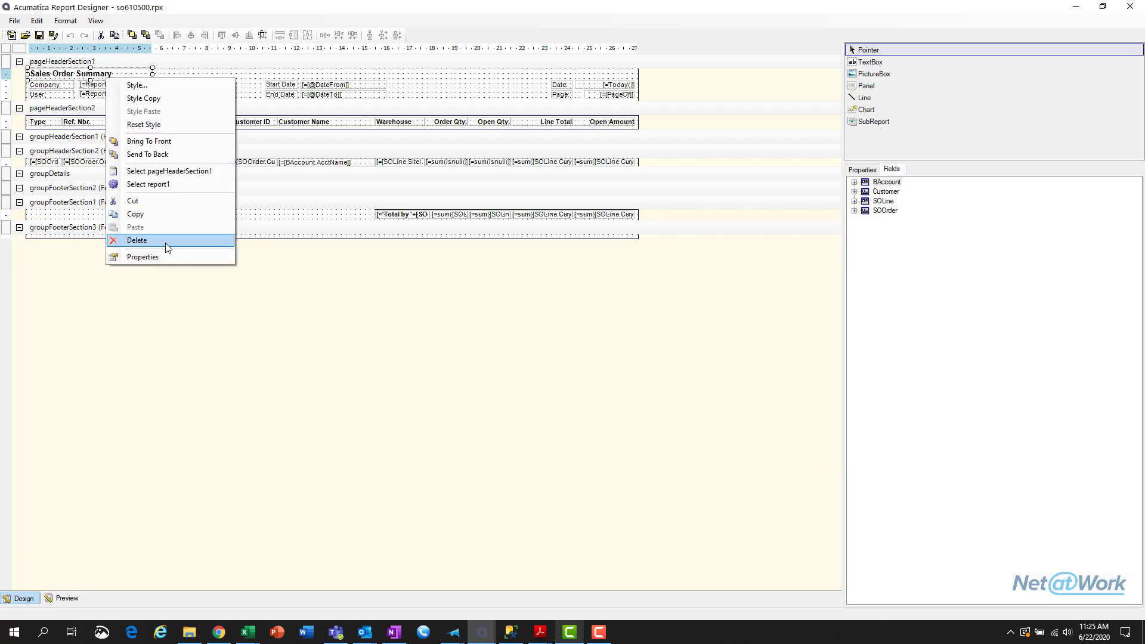
left_click(164, 256)
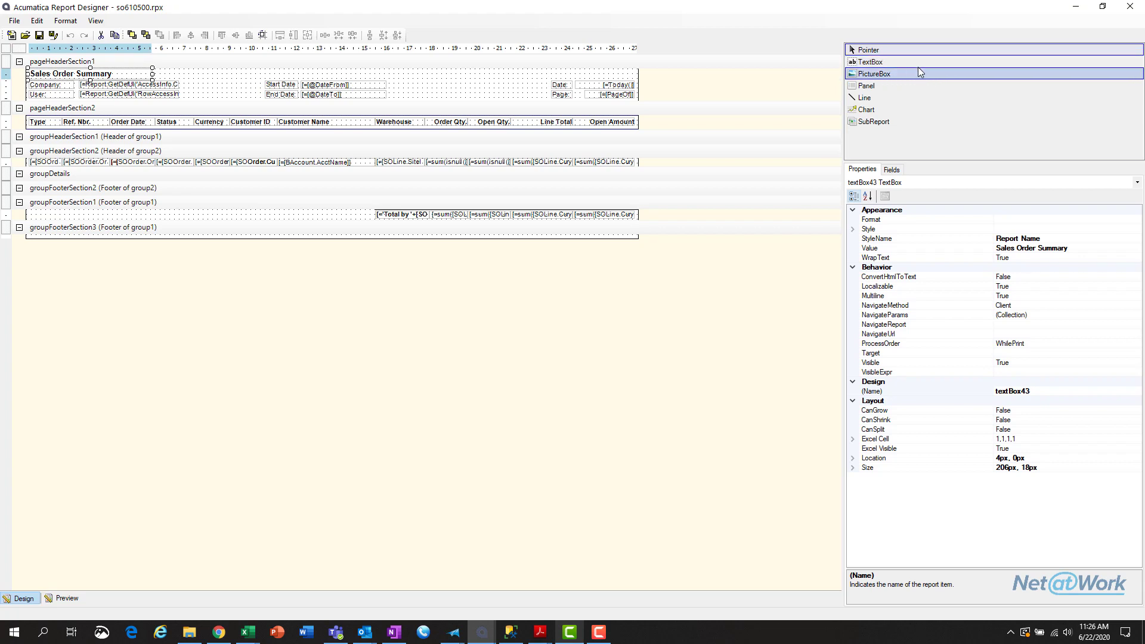
left_click(888, 64)
left_click(652, 90)
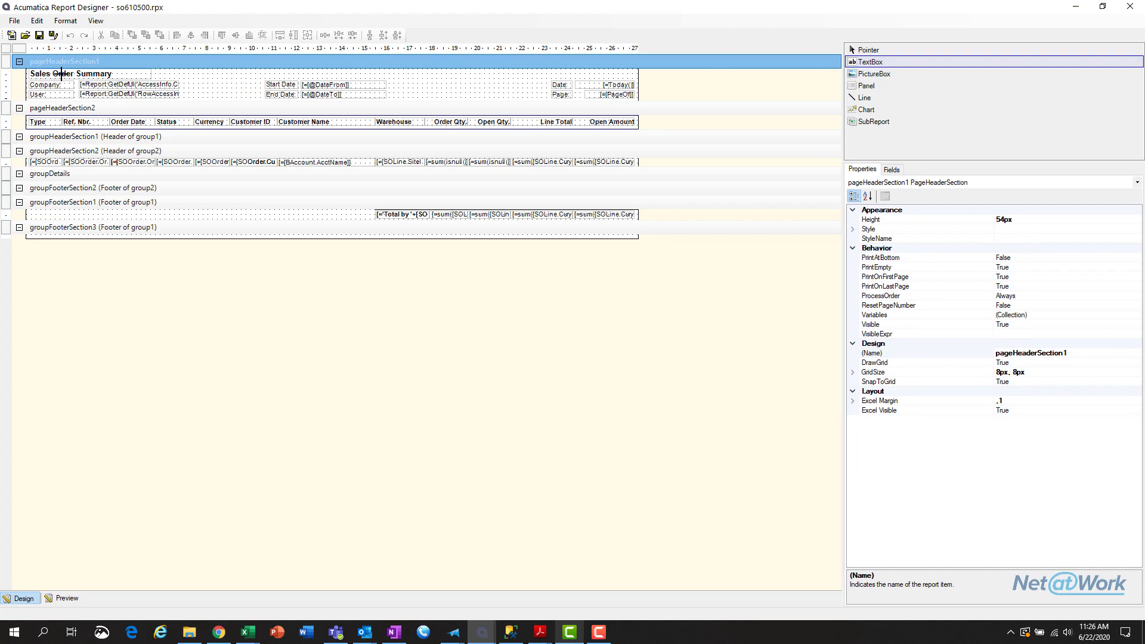
left_click(931, 51)
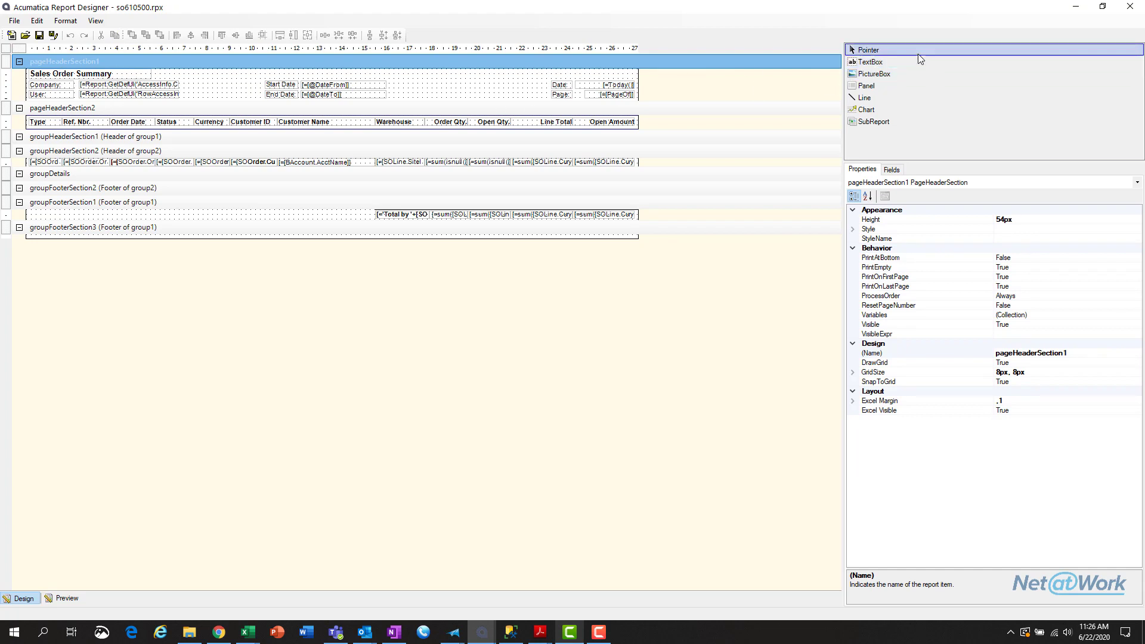
Examine the Value property of the Sales Order Summary title text box in the page header.
left_click(95, 77)
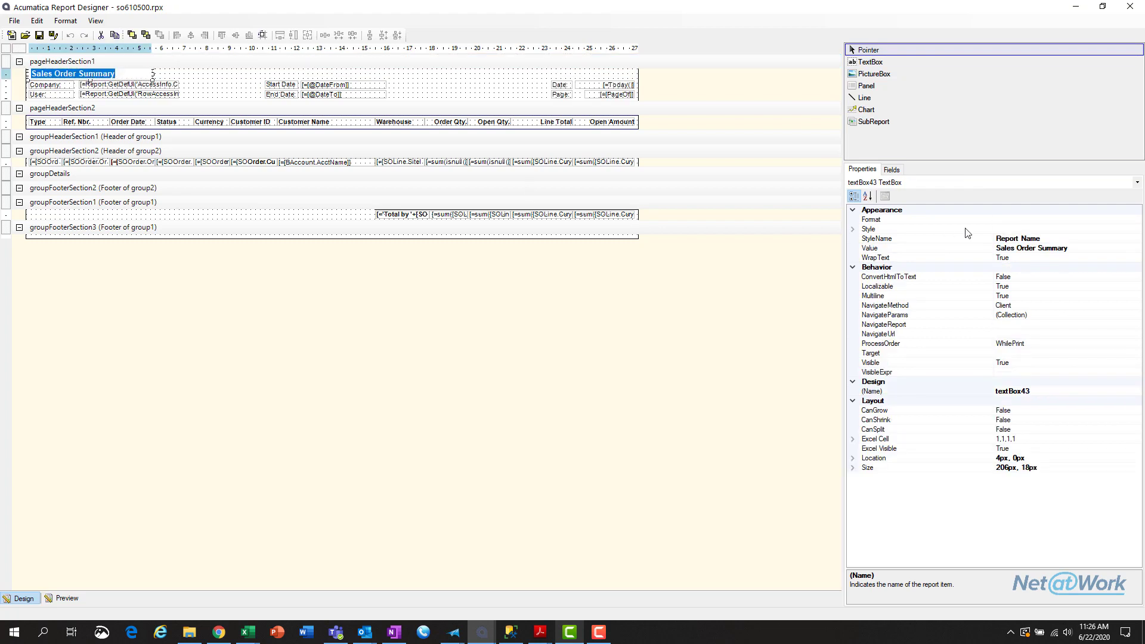
left_click(1014, 246)
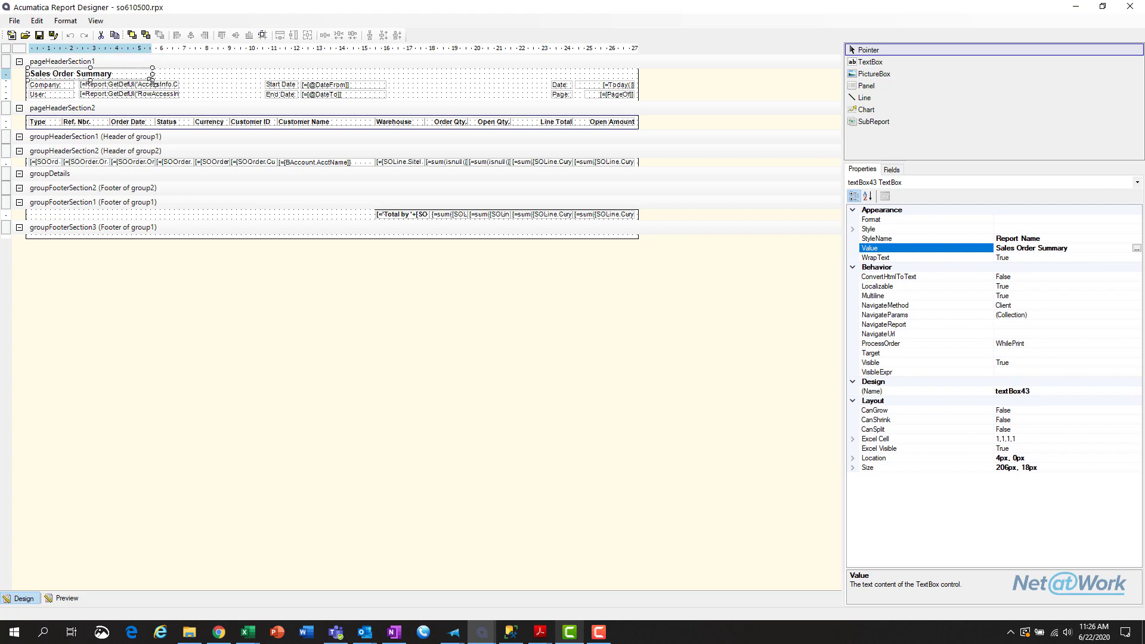
key("Down")
key("Down")
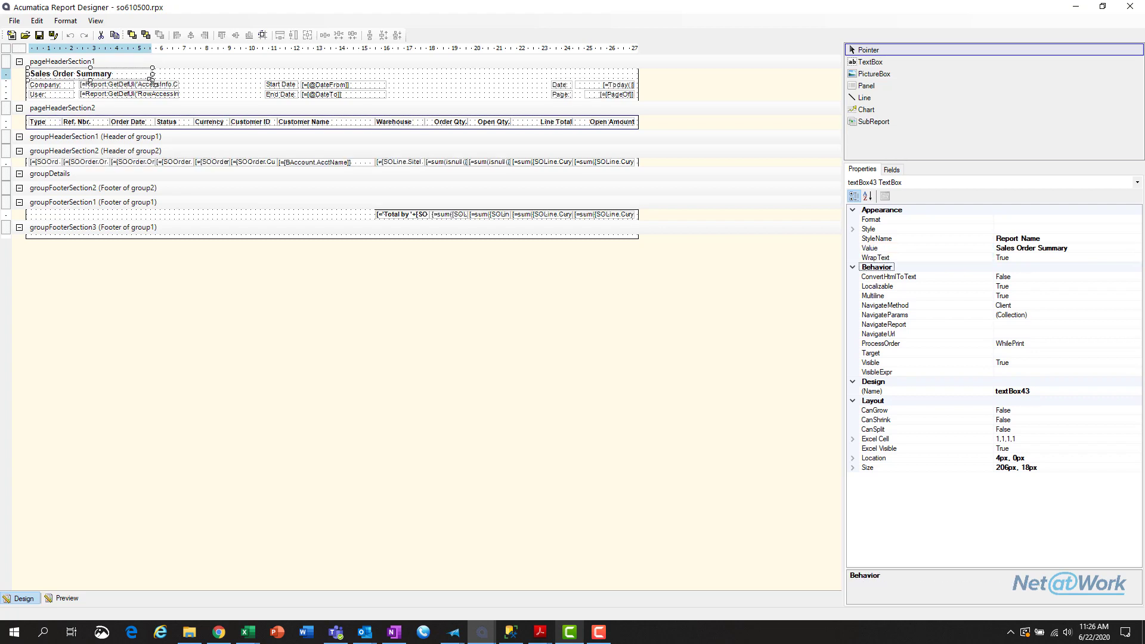
Widen the Sales Order Summary title text box in small increments to 287 px, keeping its height.
left_click(145, 74)
key("shift+Right")
key("shift+Right")
key("shift+Right")
key("shift+Right")
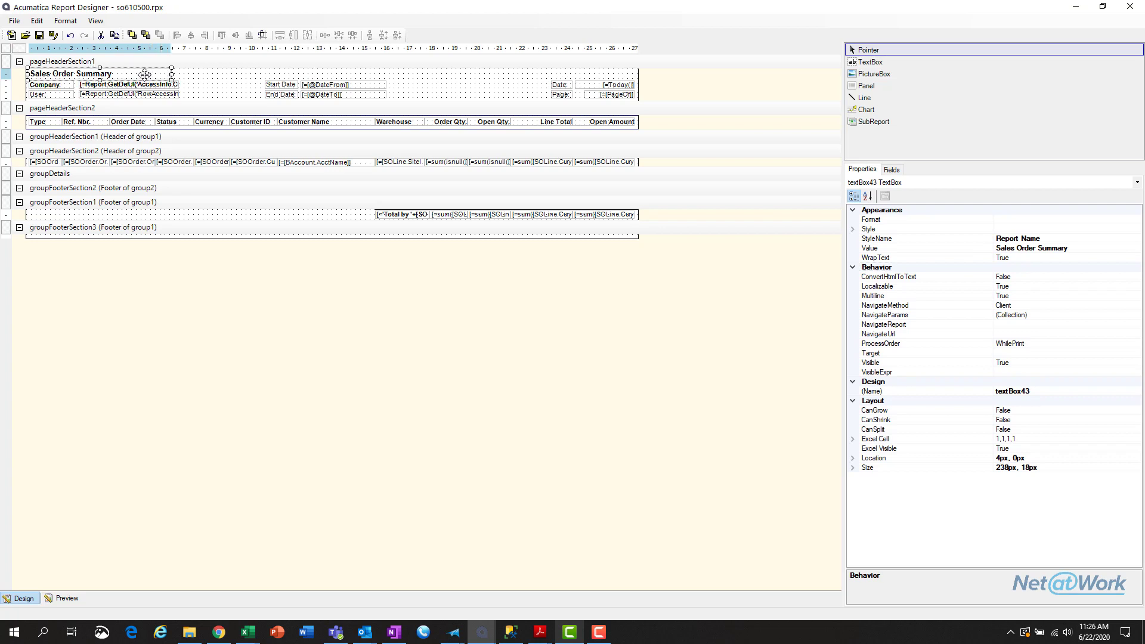
key("shift+Right")
key("shift+Right")
key("shift+Right")
key("shift+Right")
key("shift+Right")
key("shift+Right")
key("shift+Right")
key("shift+Right")
key("shift+Right")
key("shift+Right")
key("shift+Right")
key("shift+Right")
key("shift+Right")
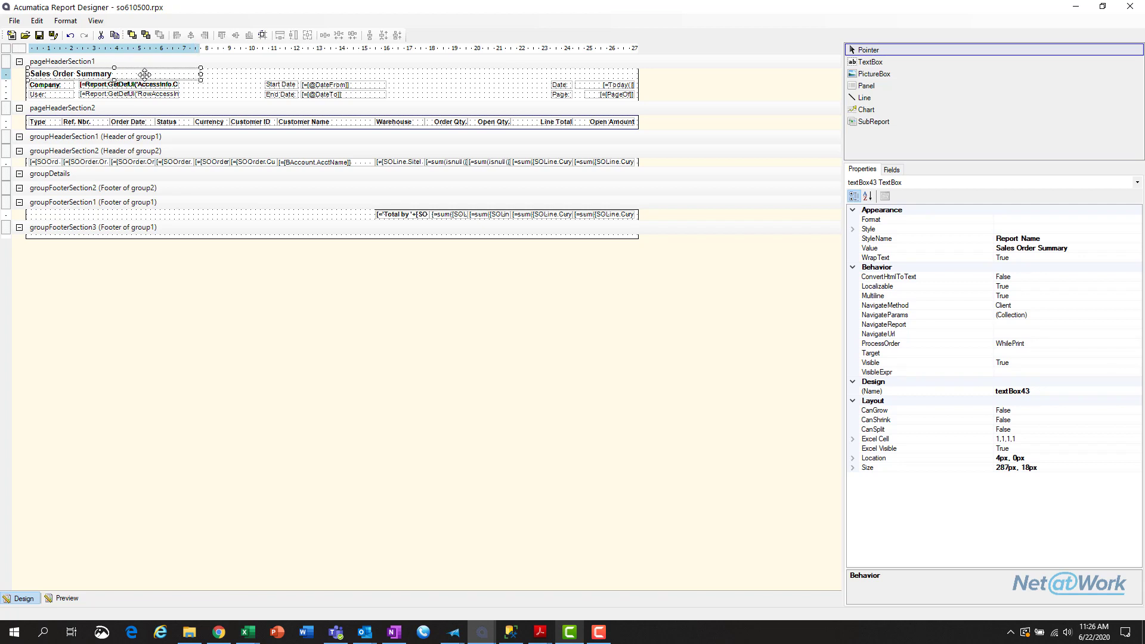
Undo all the widening of the Sales Order Summary title text box.
left_click(72, 36)
left_click(72, 37)
left_click(71, 36)
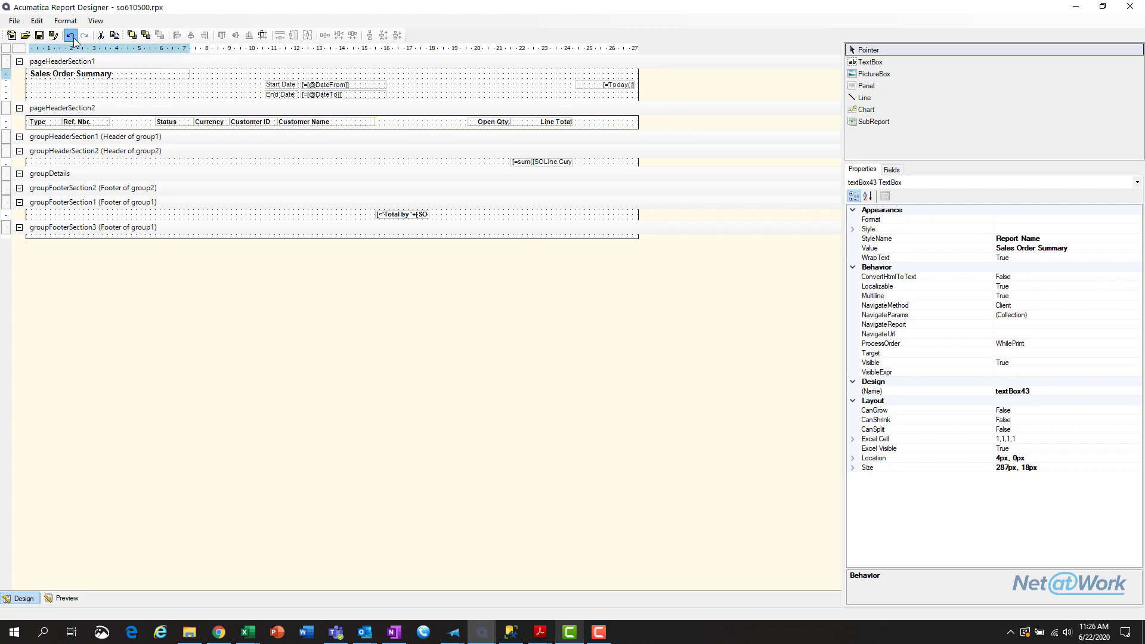
left_click(71, 36)
left_click(72, 36)
left_click(71, 36)
left_click(71, 37)
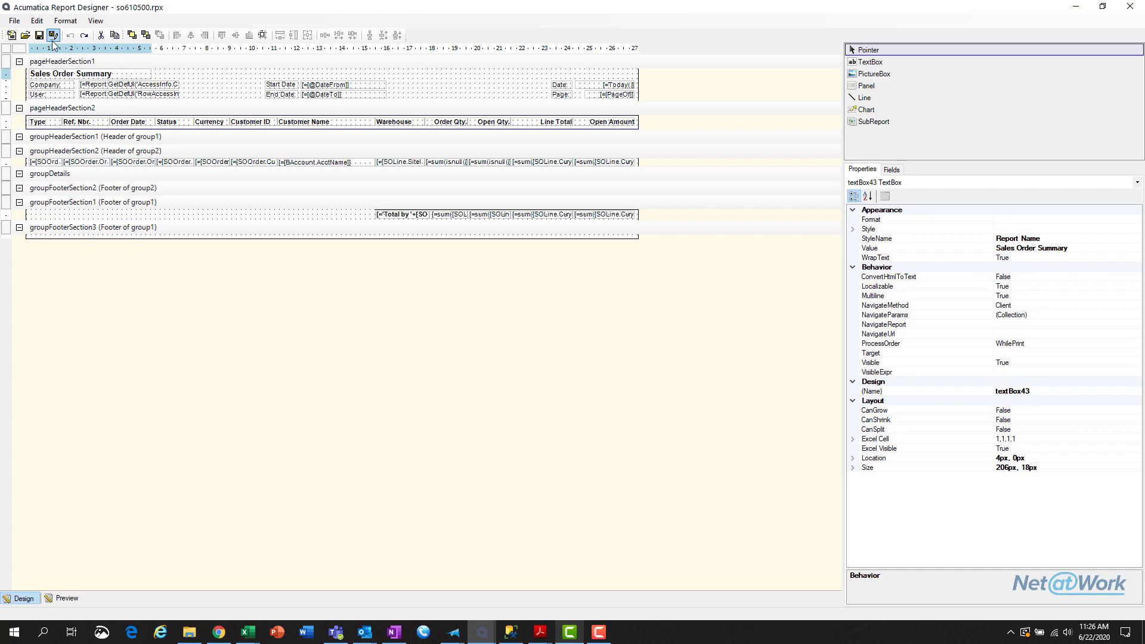
Inspect the company value text box and open the Start Date value's expression in the Expression Editor, with the designer window reduced over the browser report.
left_click(93, 84)
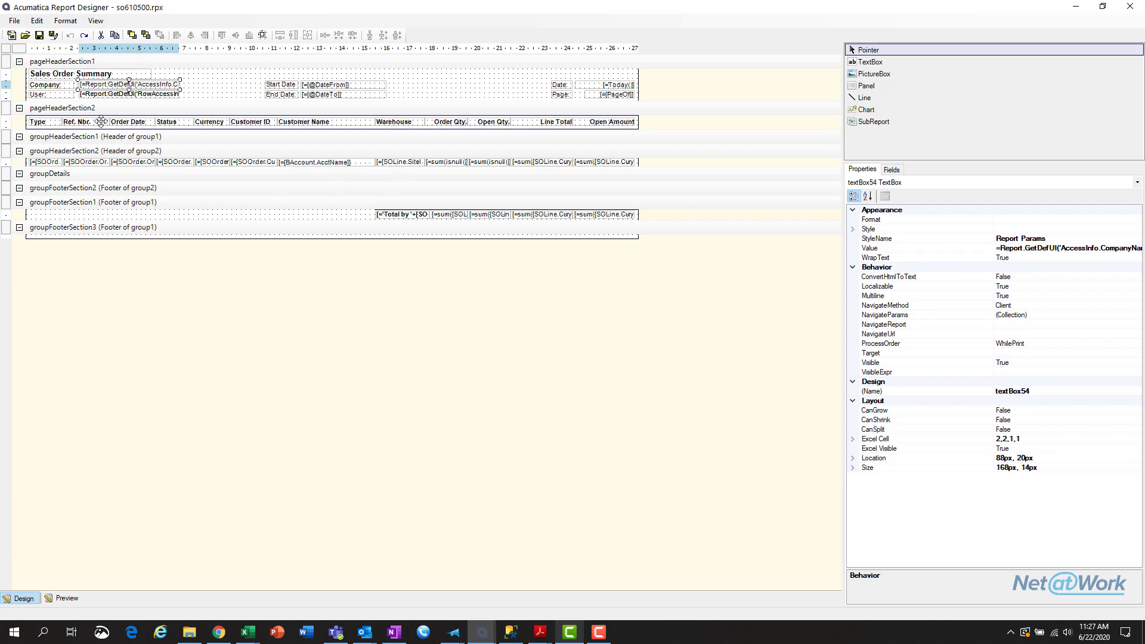
double_click(344, 12)
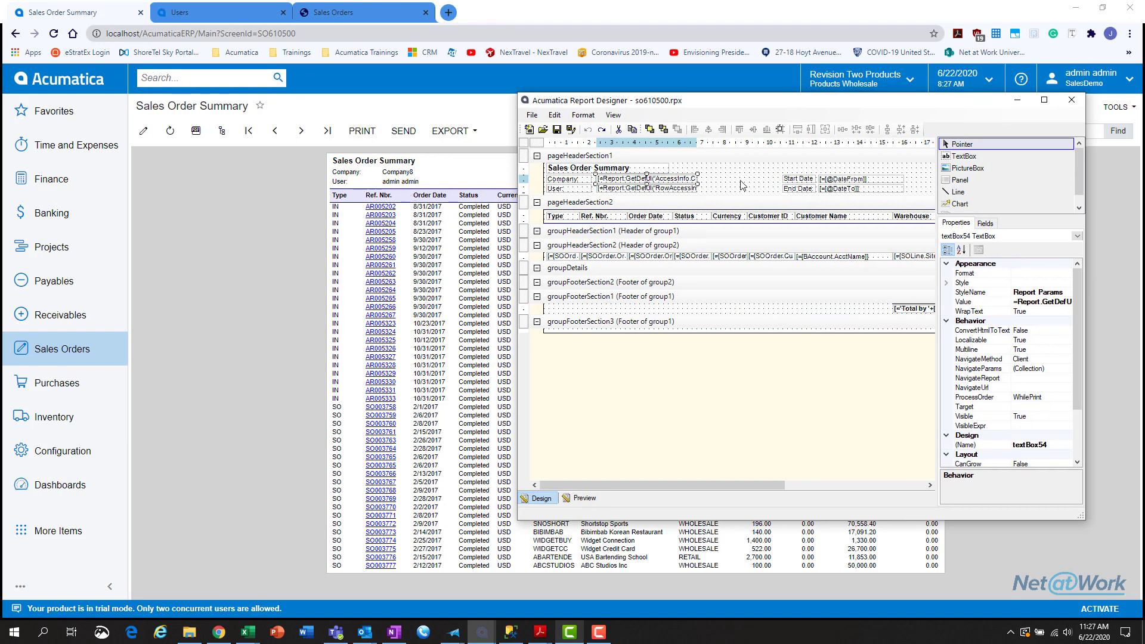
left_click(840, 179)
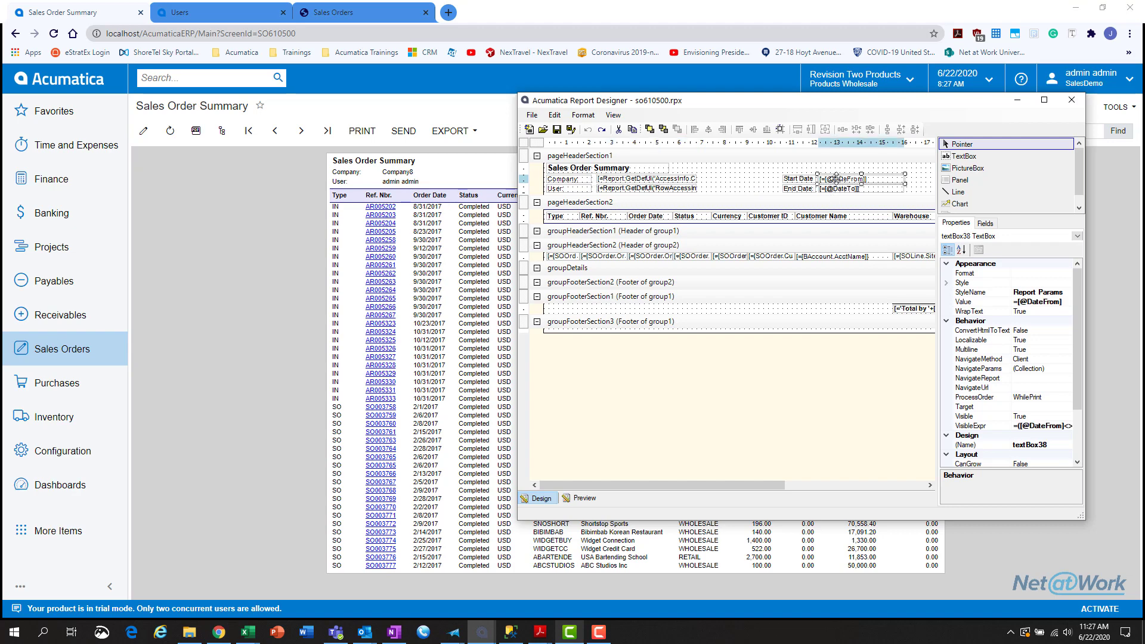
left_click(1041, 302)
left_click(1066, 303)
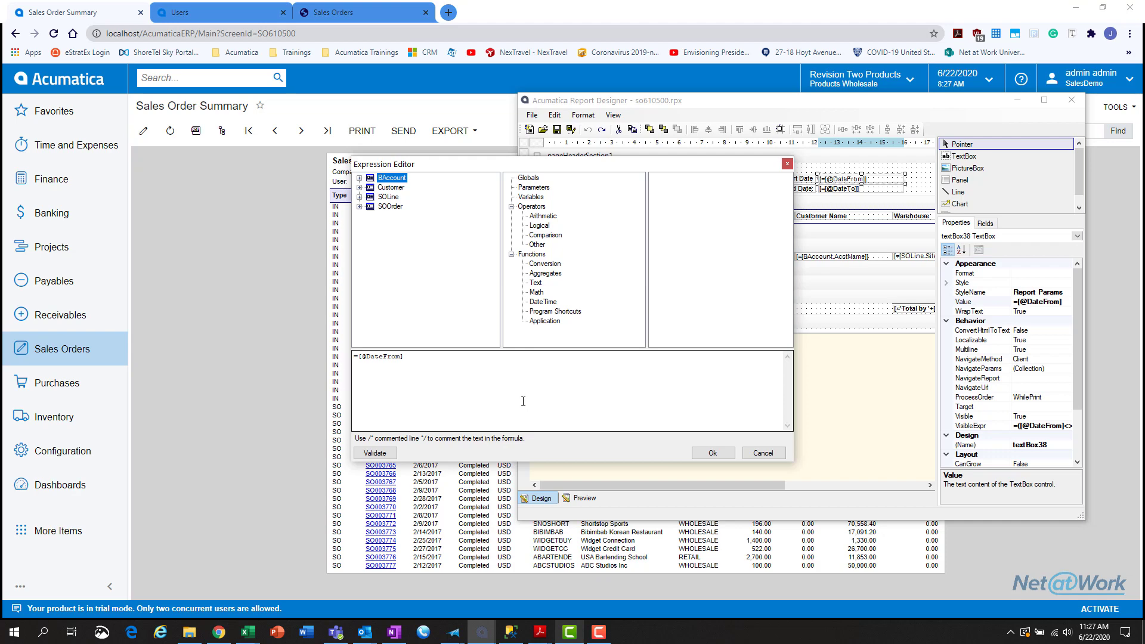
Examine the Expression Editor's parameters, variables, operators and conversion, aggregate, text and date functions, and close it without changing the expression.
left_click(532, 187)
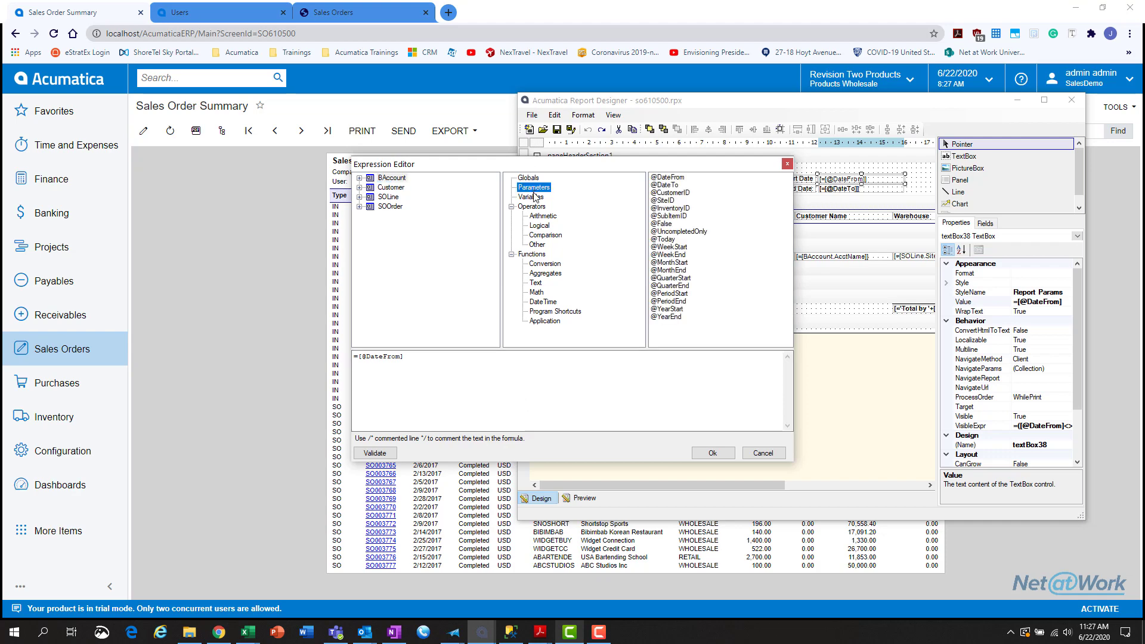
left_click(530, 197)
left_click(540, 225)
left_click(543, 235)
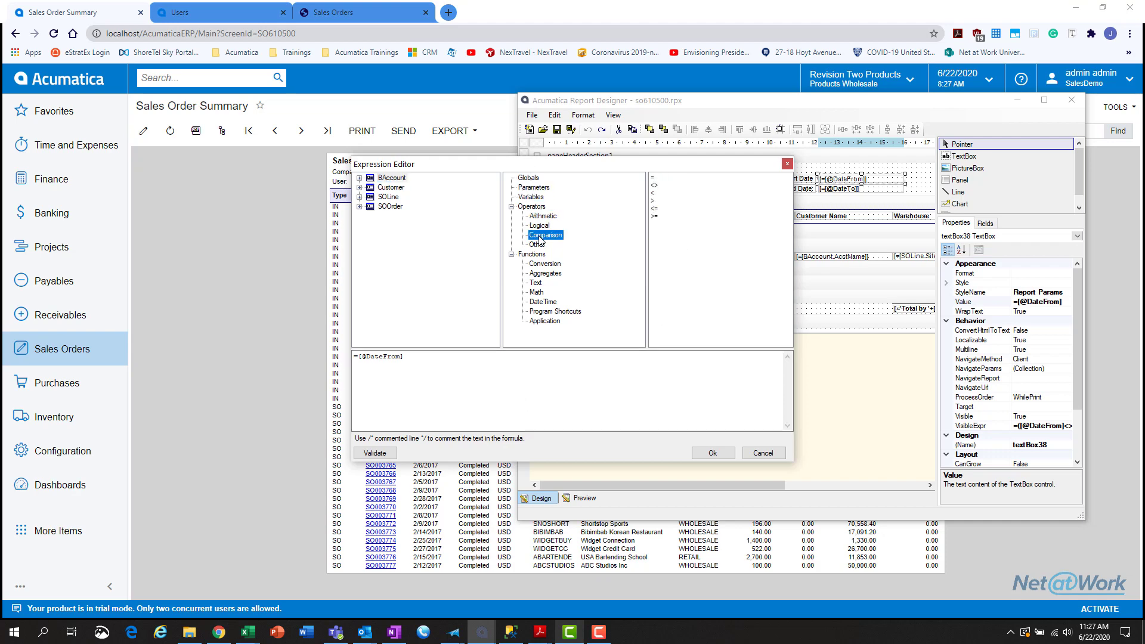
left_click(538, 244)
left_click(533, 265)
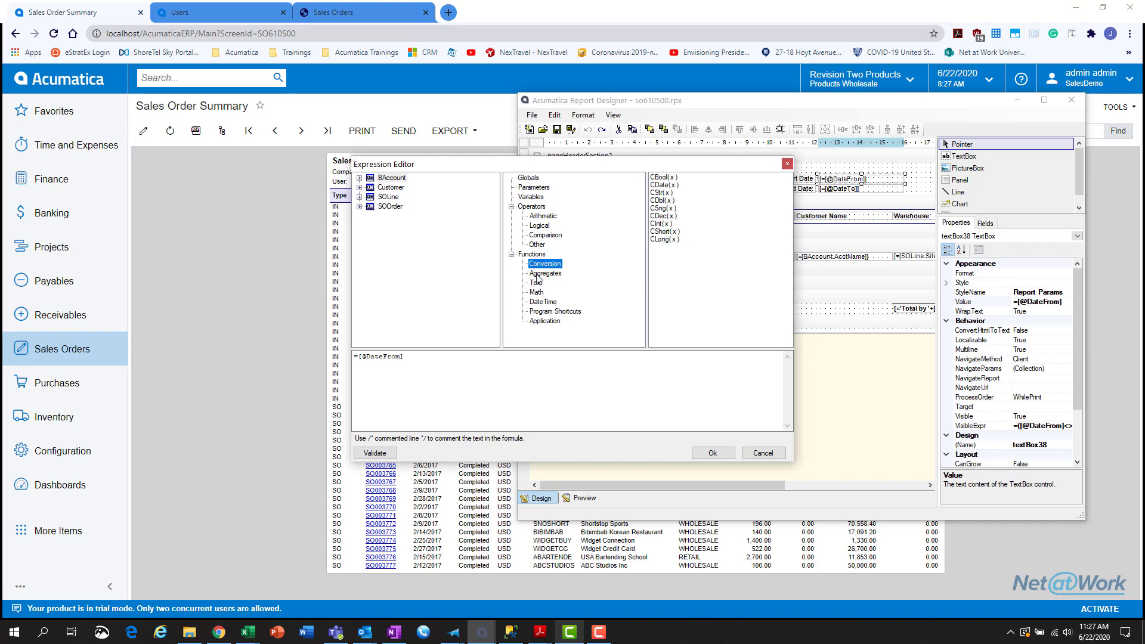
left_click(541, 273)
left_click(536, 283)
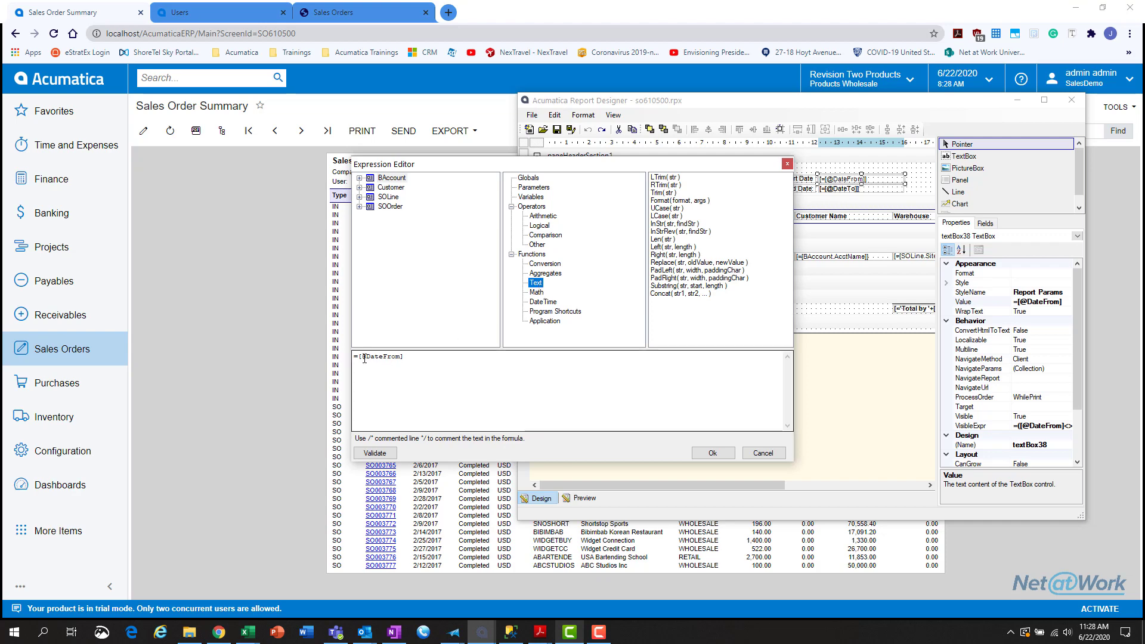
left_click(550, 302)
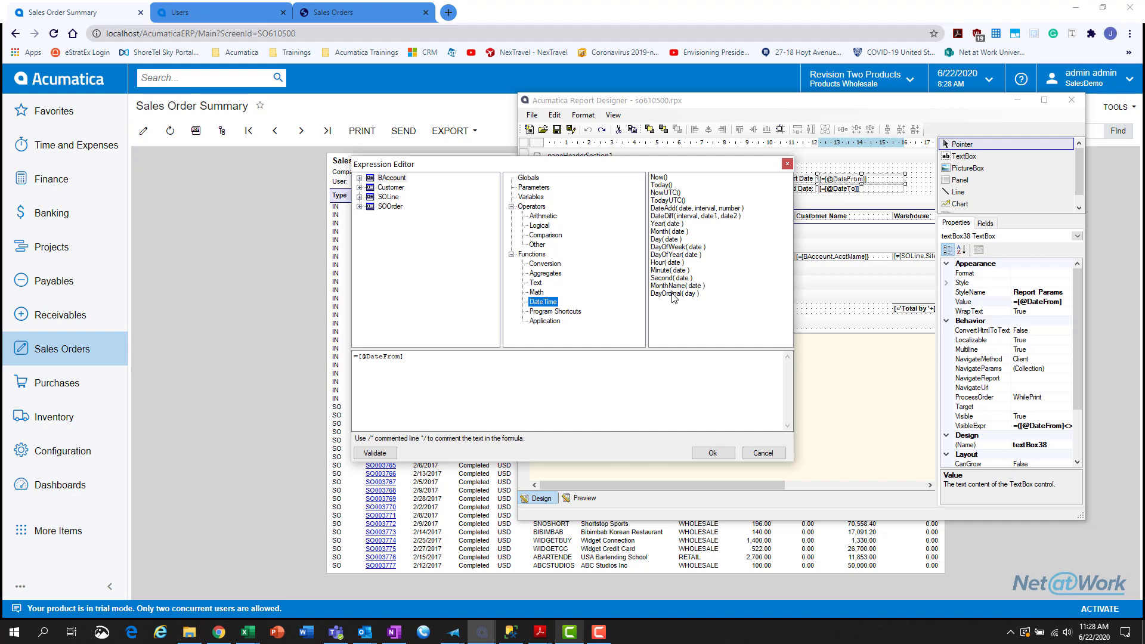
left_click(787, 163)
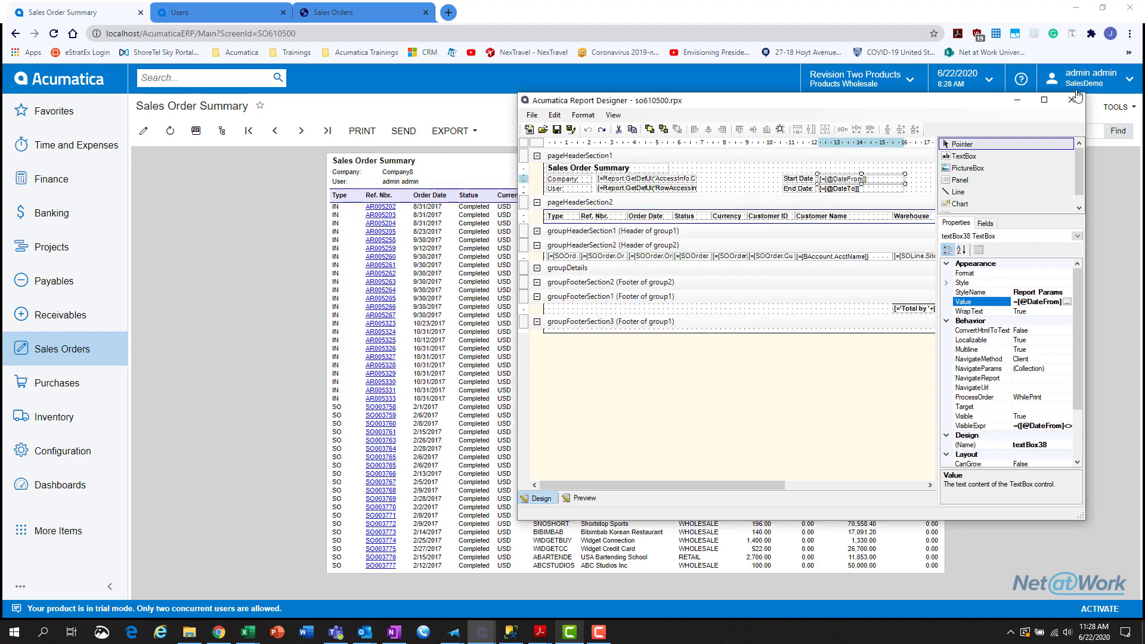
Maximize the Report Designer window and increase the height of the first page header section.
left_click(1044, 99)
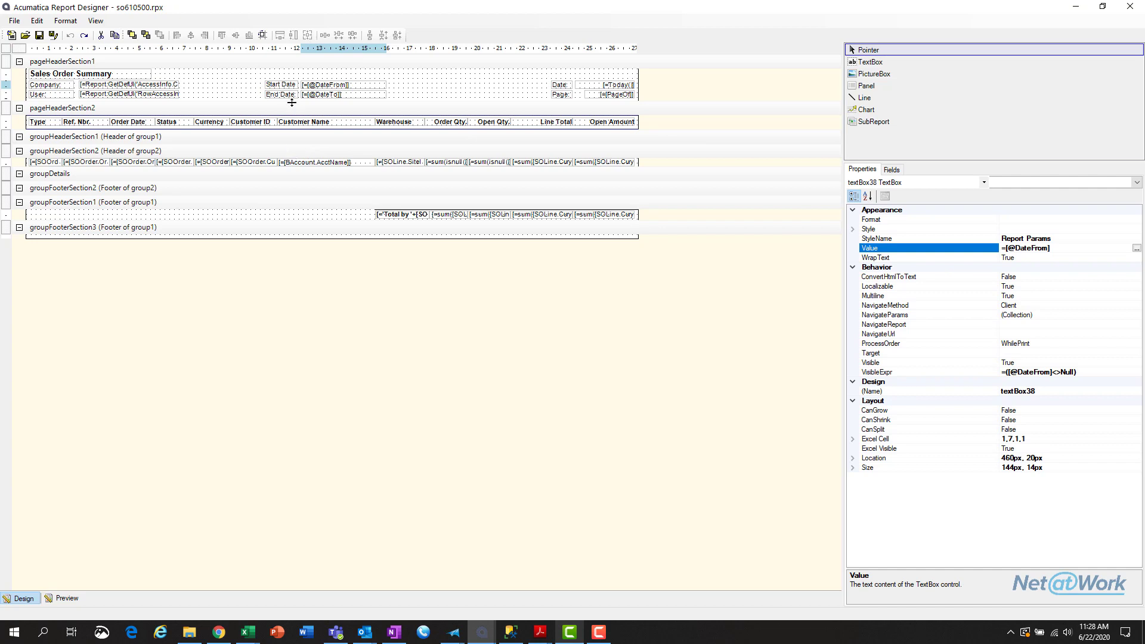
mouse_move(292, 117)
left_mouse_down()
mouse_move(292, 207)
mouse_move(299, 126)
left_mouse_up()
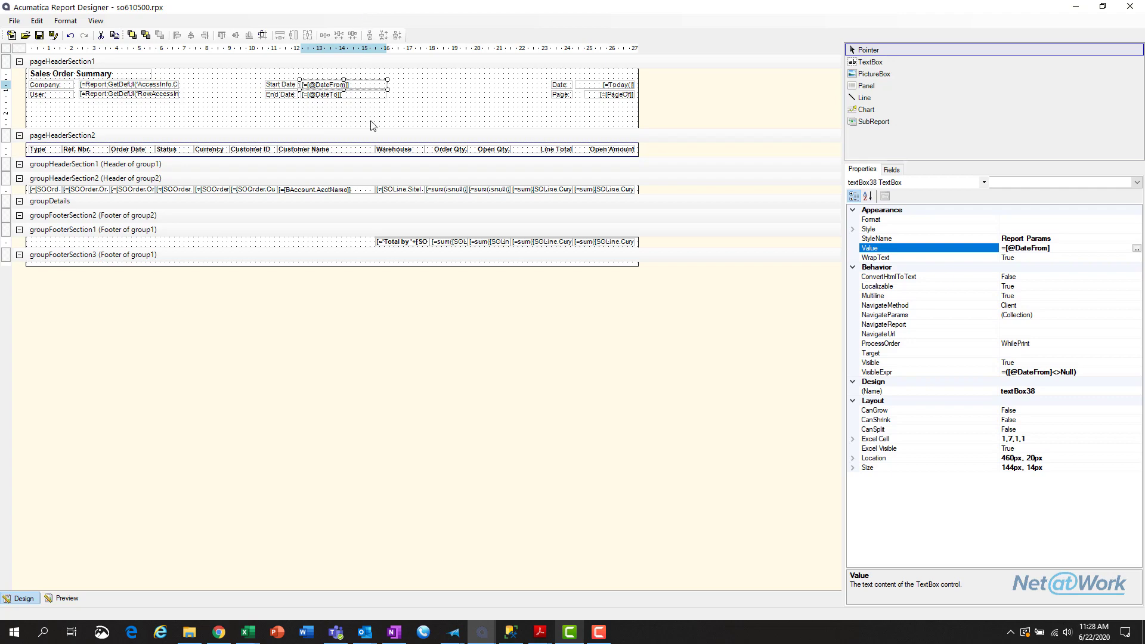
Reduce the Report Designer window, place it over the browser report for comparison and widen it.
left_click_drag(417, 10, 866, 163)
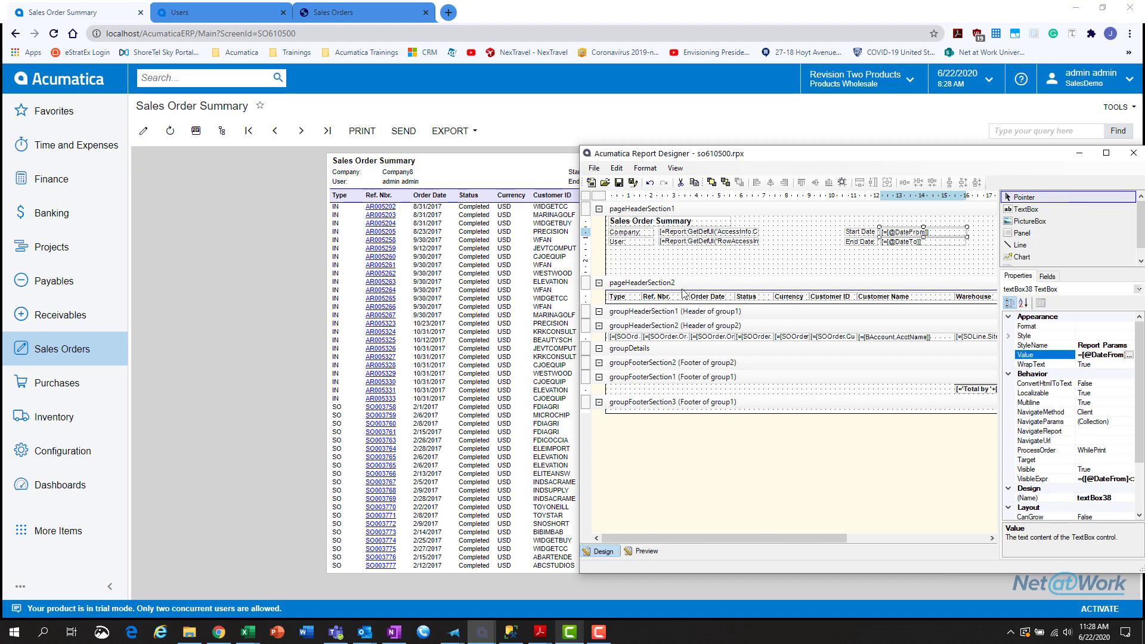
left_click_drag(719, 156, 557, 87)
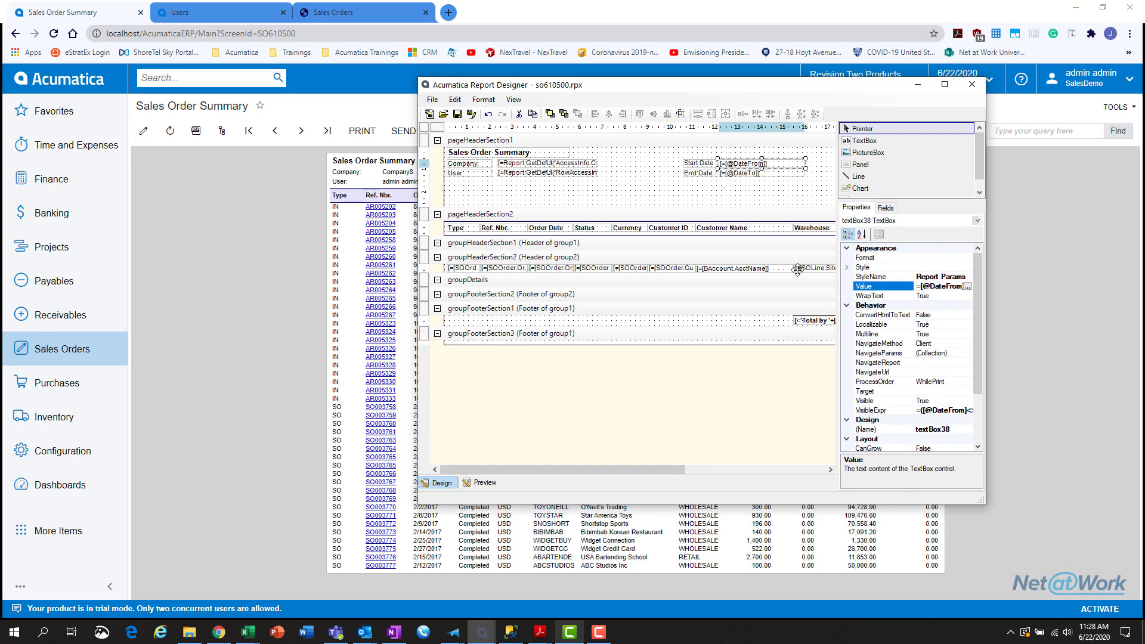
left_click_drag(985, 129, 1094, 134)
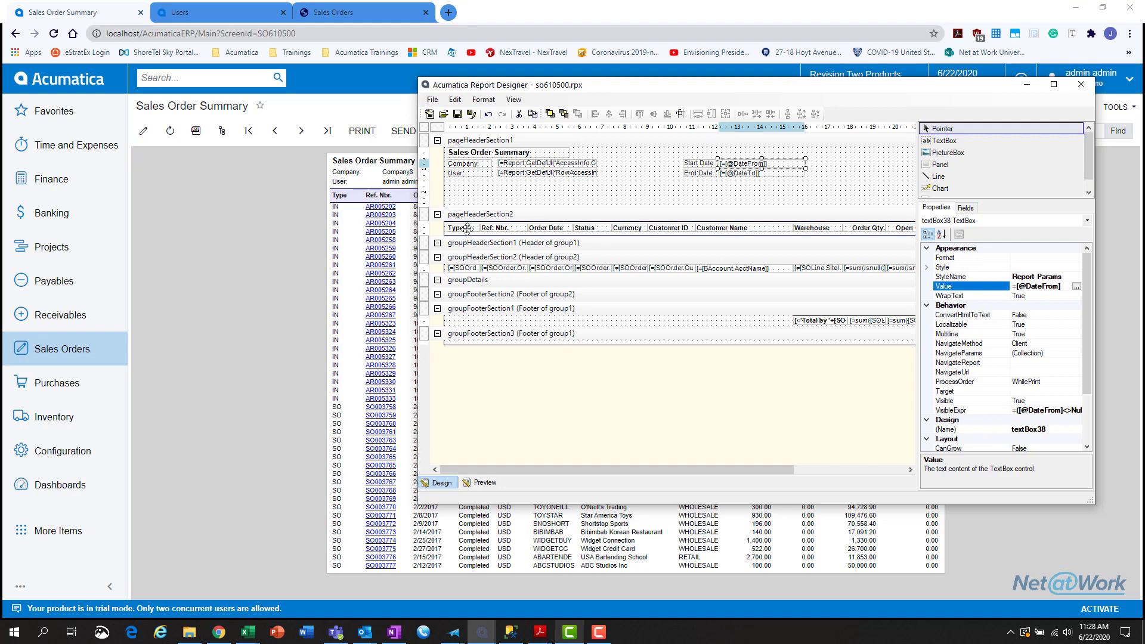
Inspect the properties of the order type field and of the Ref. Nbr. and Order Date headings with their matching fields, in the maximized designer.
left_click(471, 267)
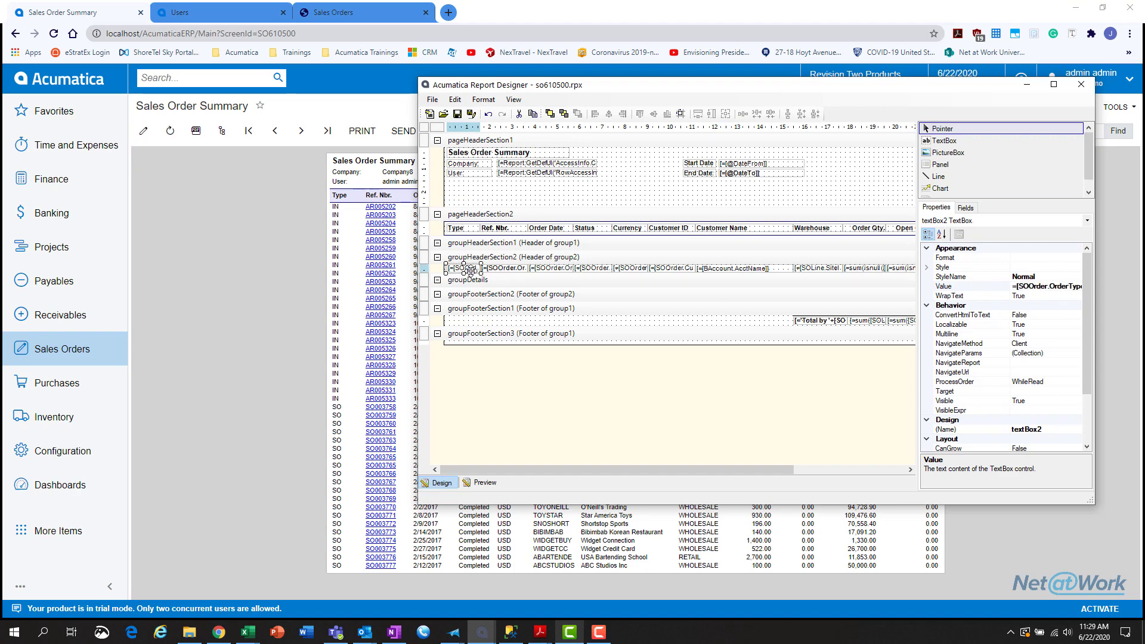
left_click(1054, 84)
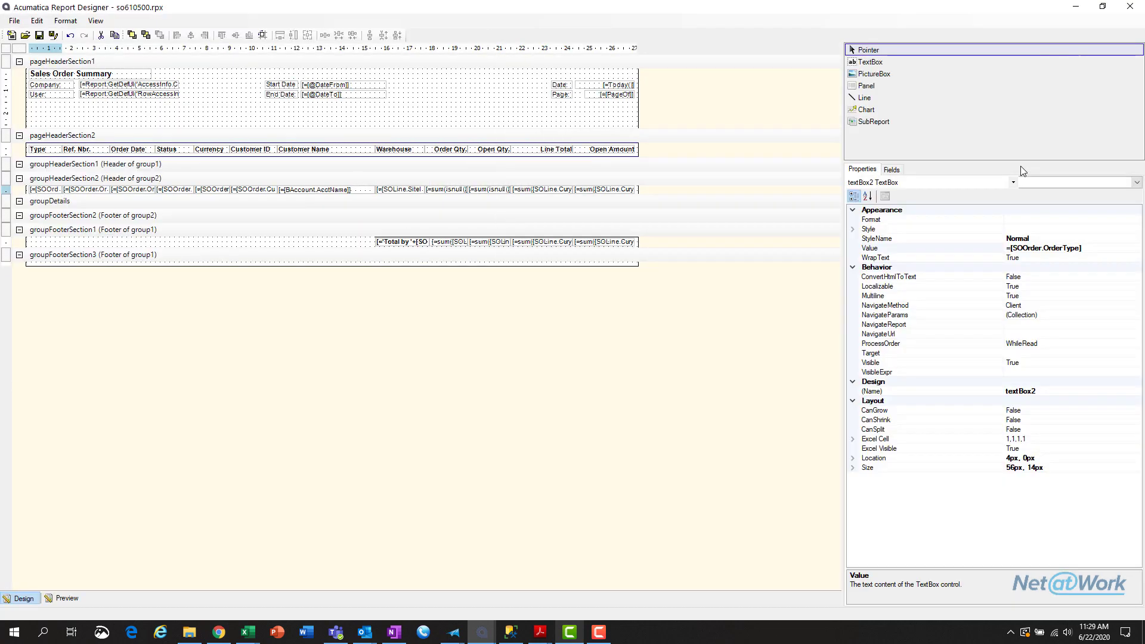
left_click(80, 150)
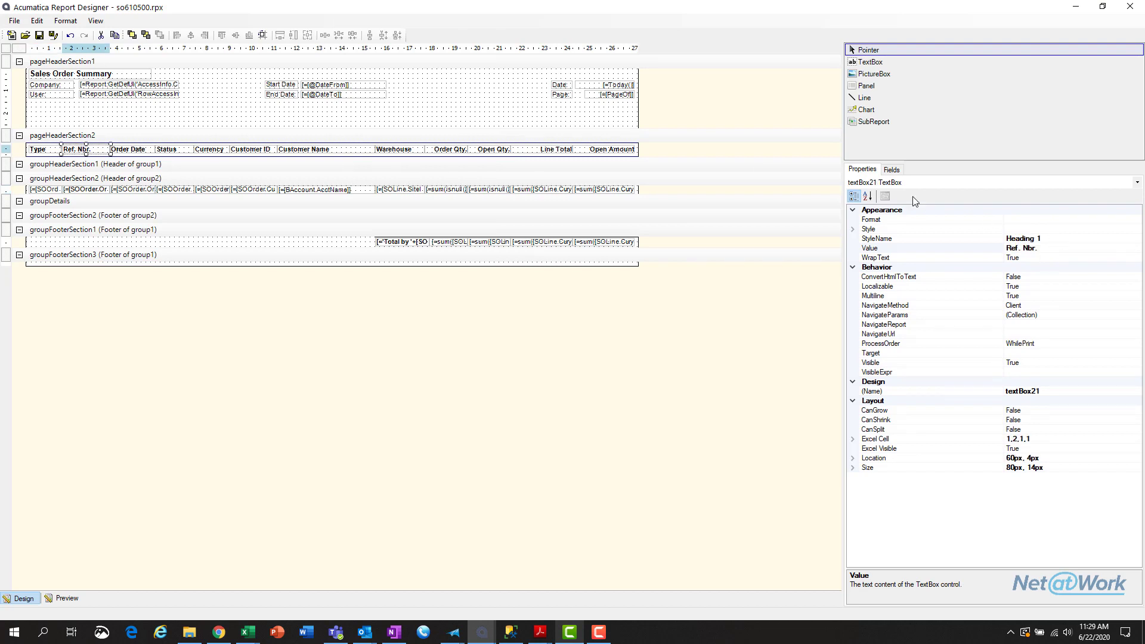
left_click(96, 189)
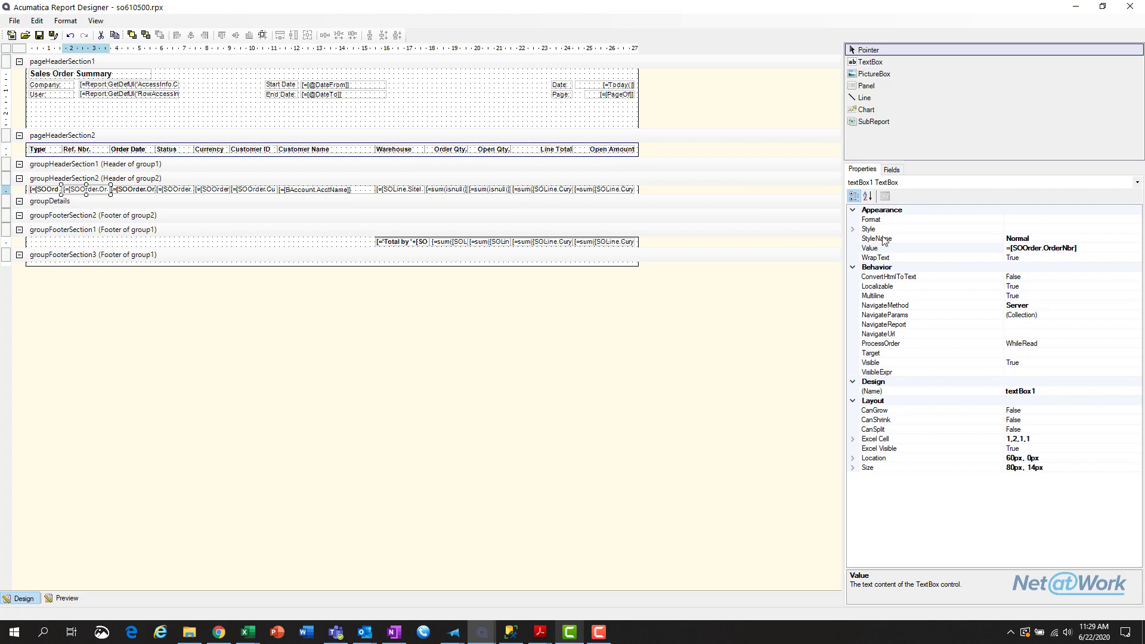
left_click(130, 153)
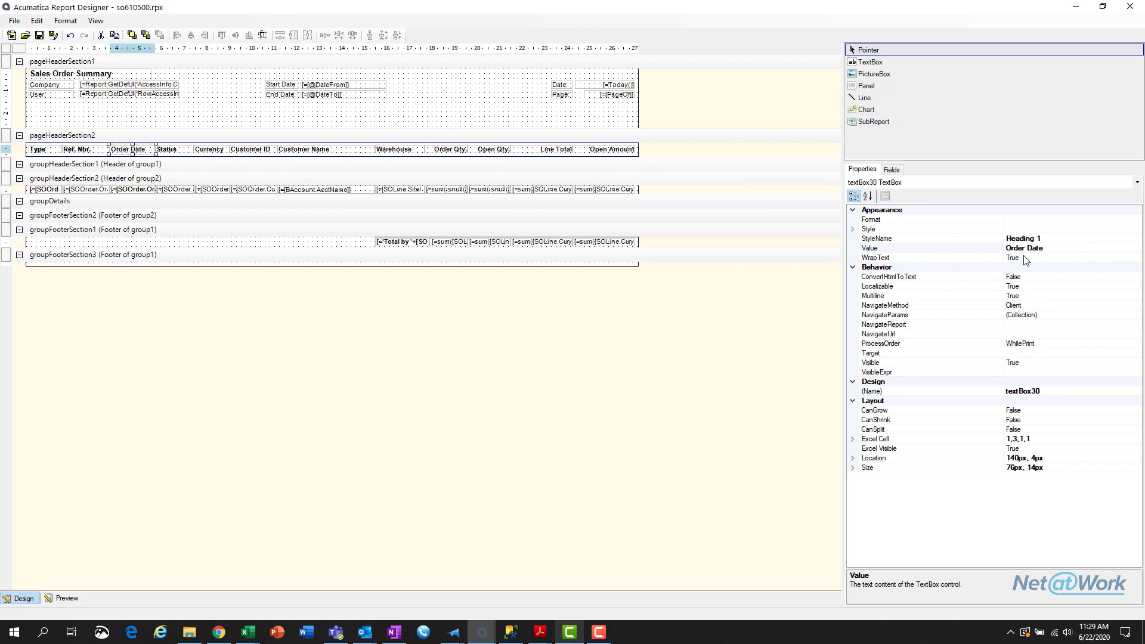
left_click(134, 190)
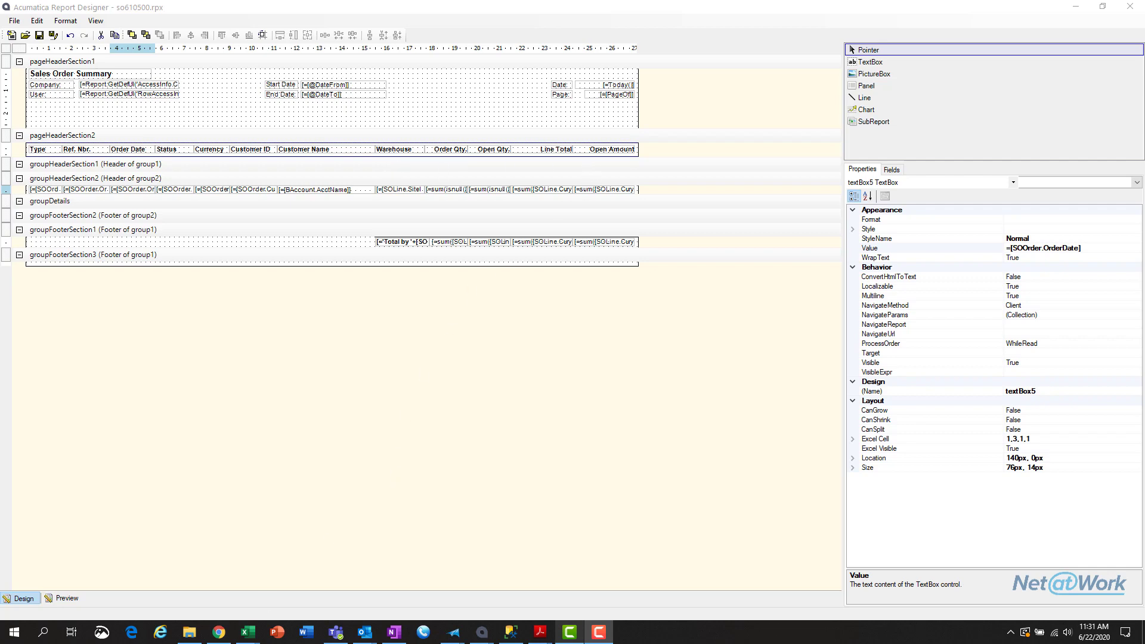
Switch to the Chrome browser and show the Sales Order Summary report.
left_click(219, 632)
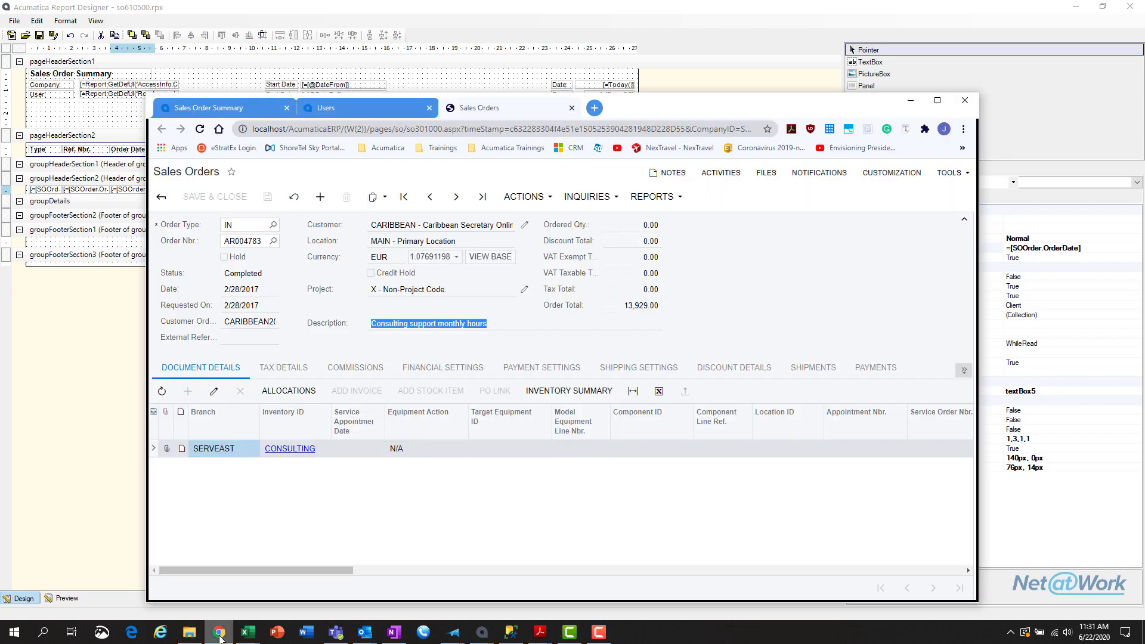
left_click(225, 110)
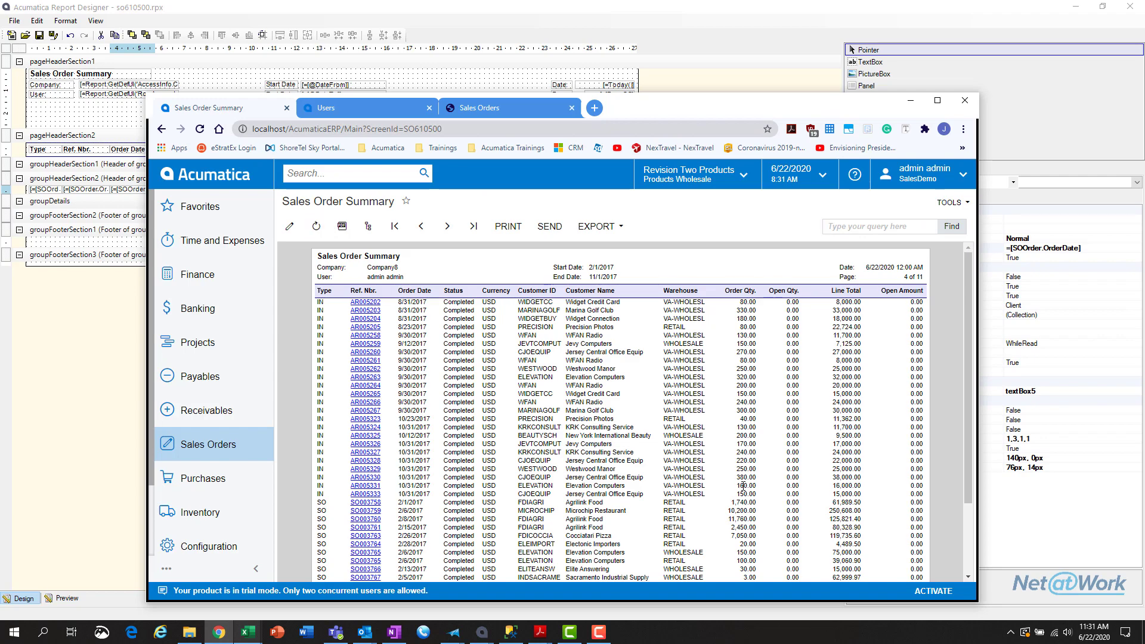
Page forward through the Sales Order Summary report in the browser up to page 9.
scroll(567, 280, "down", 1)
left_click(448, 226)
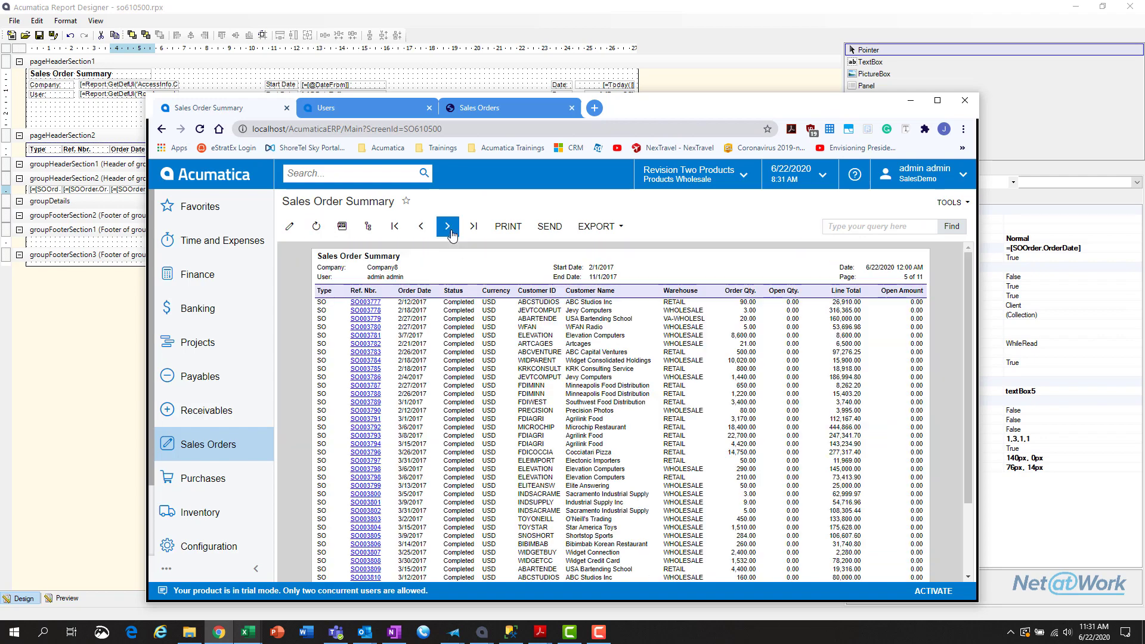
left_click(448, 227)
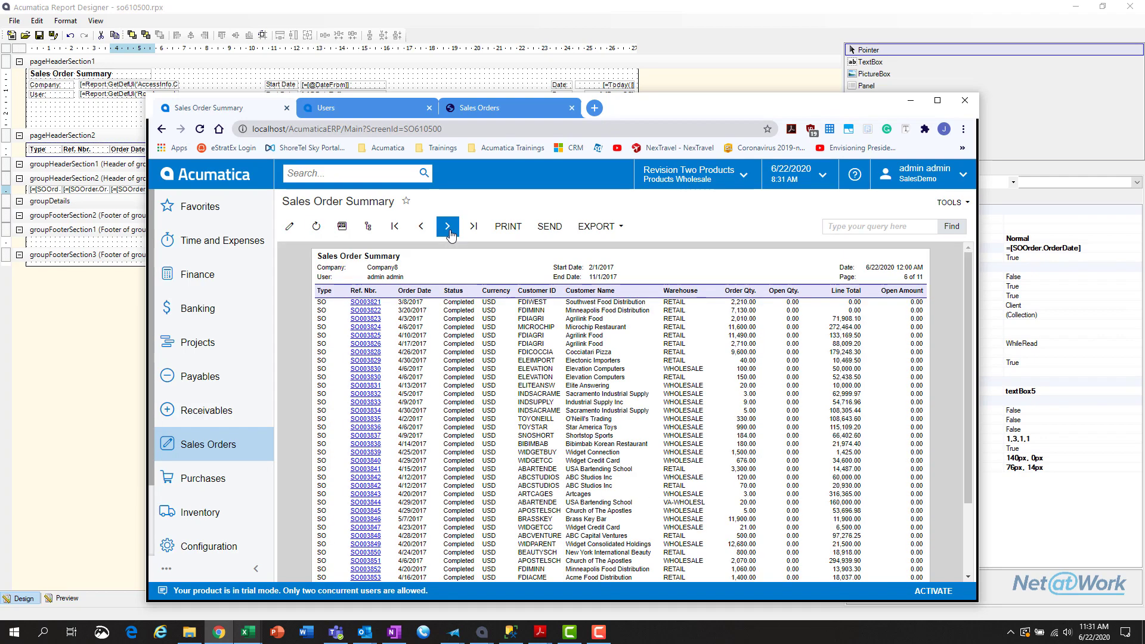
left_click(448, 226)
left_click(448, 227)
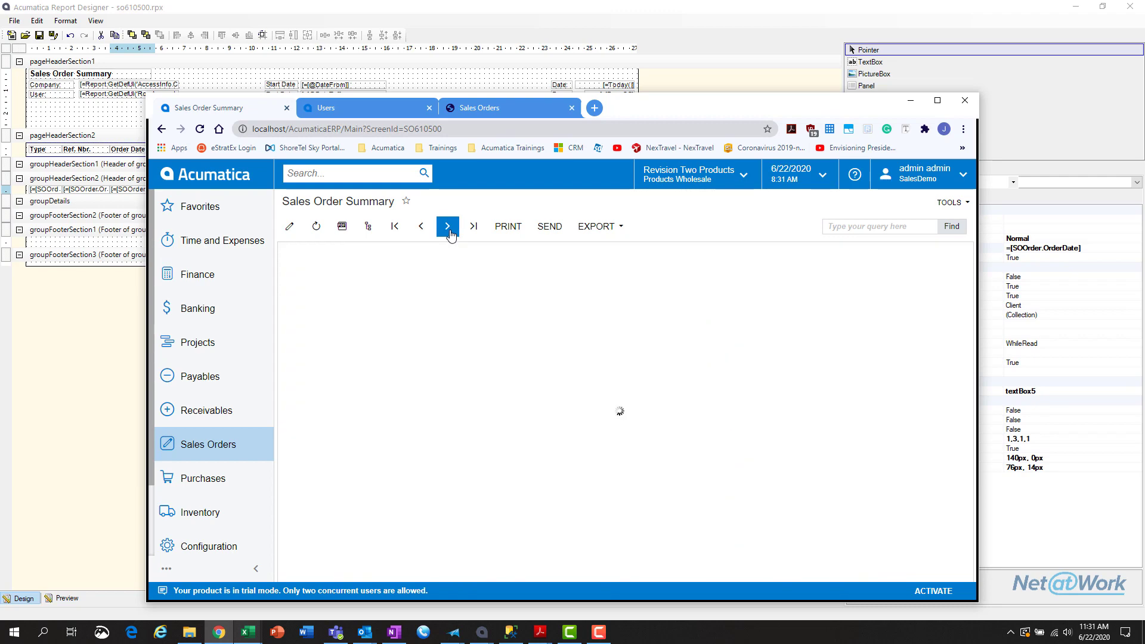
left_click(447, 226)
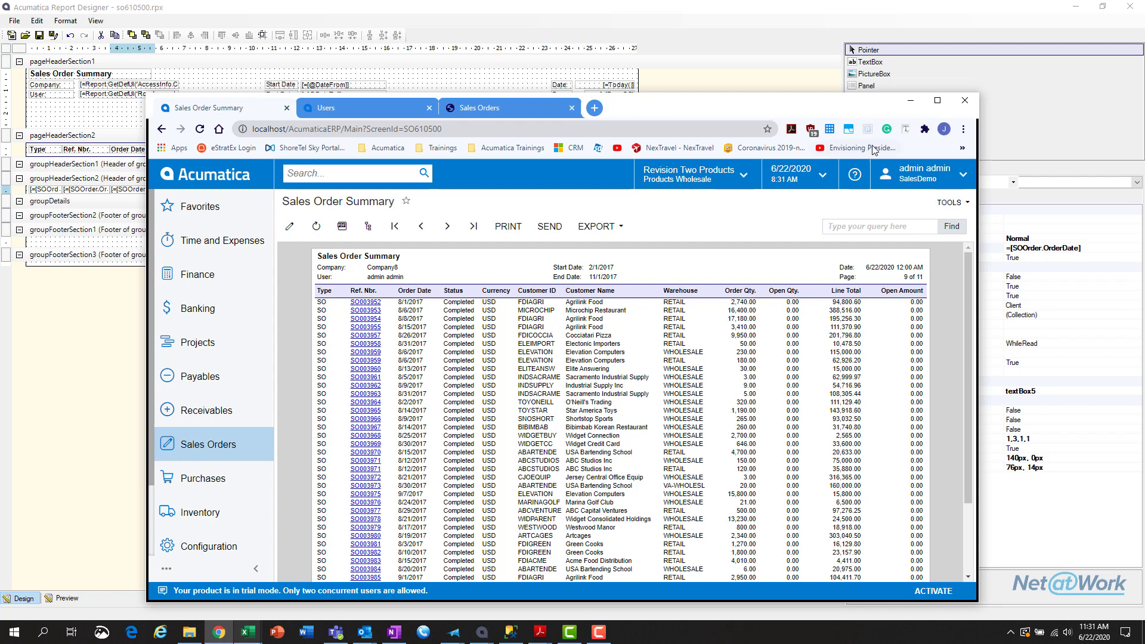
Alternate between the Report Designer layout and the browser report to compare their column headings.
left_click(909, 101)
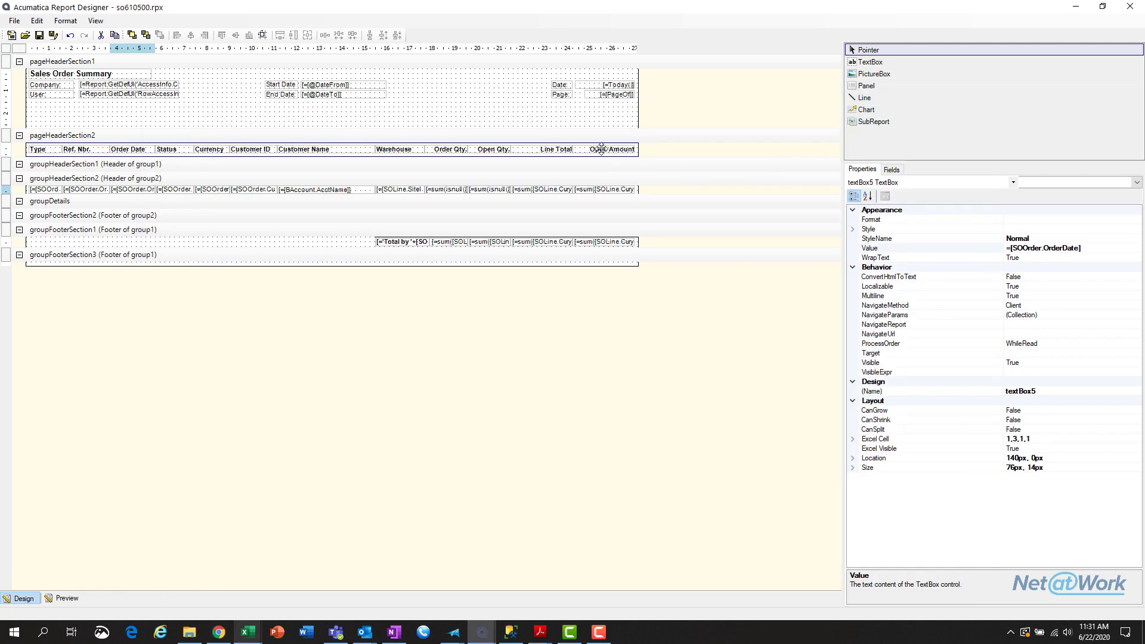
key("alt+Tab")
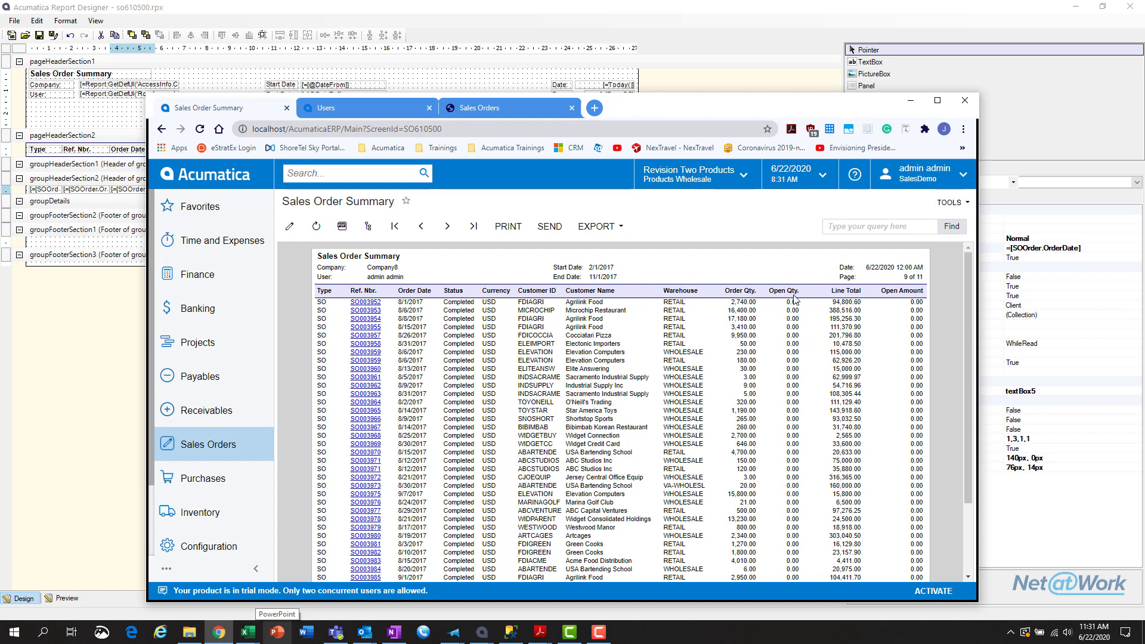
left_click(908, 102)
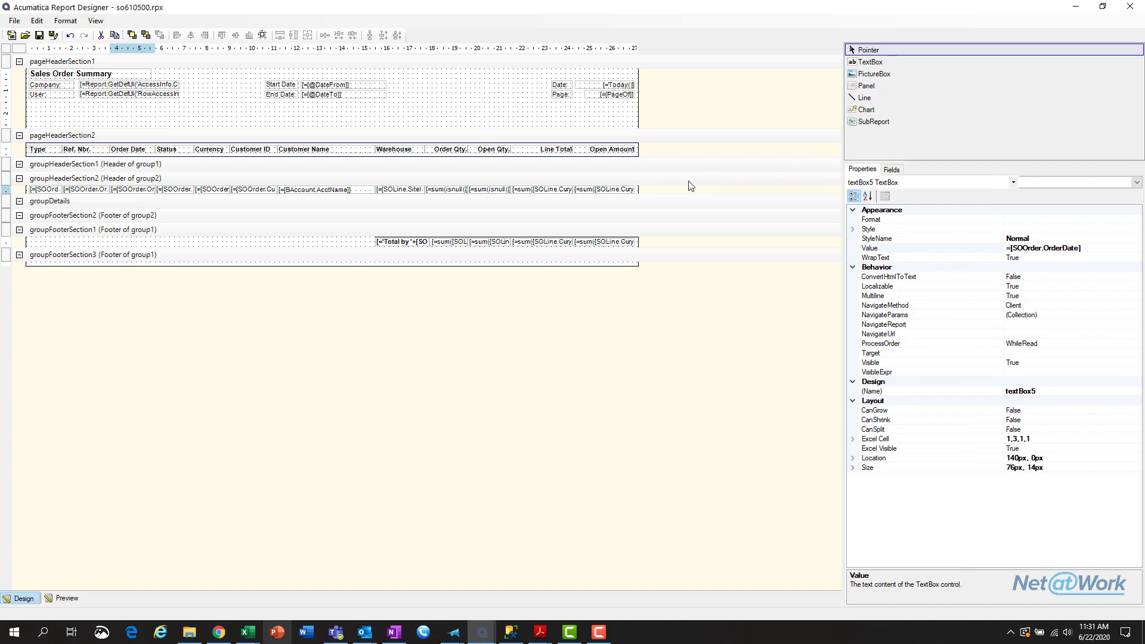
key("alt+Tab")
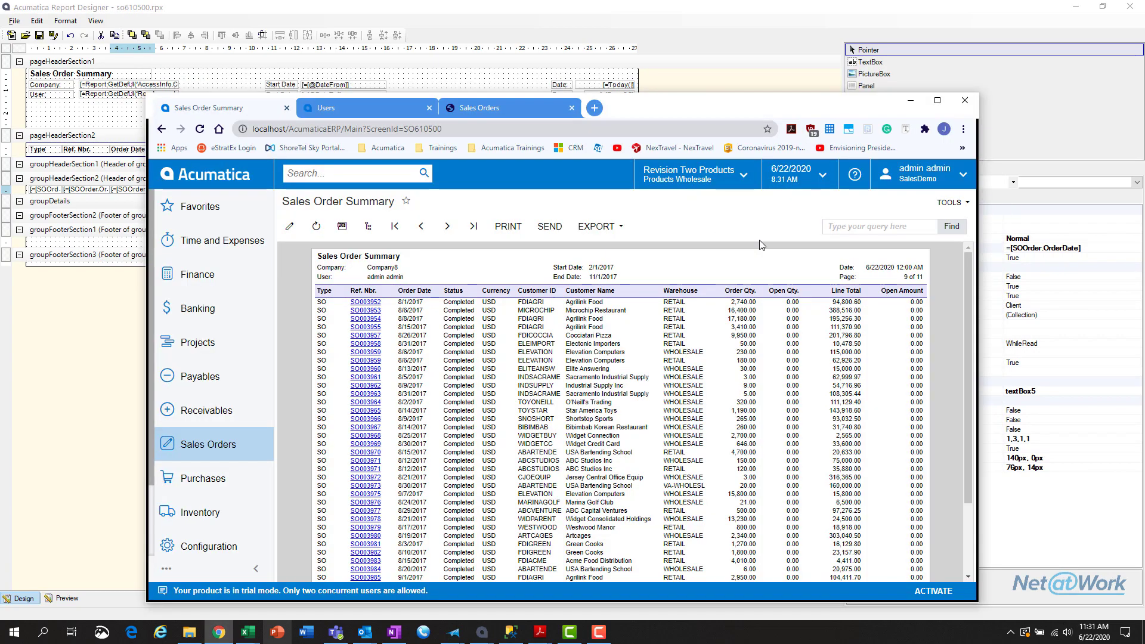
Check the report's last page with the currency totals, go back to page 8 and return to the Report Designer.
left_click(448, 227)
left_click(443, 227)
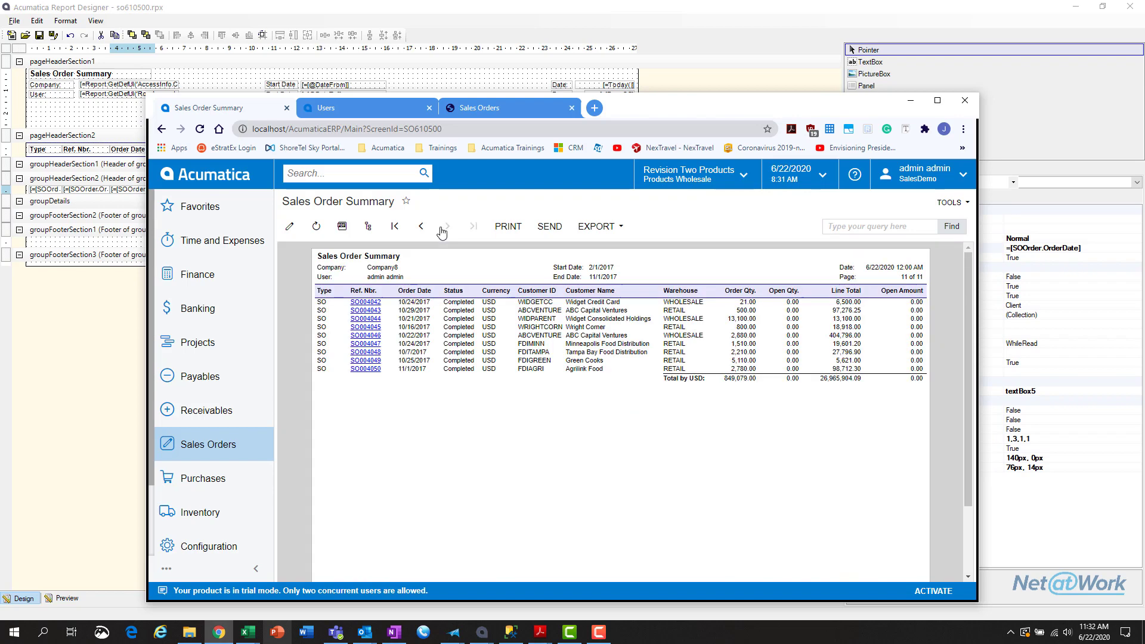
left_click(420, 227)
left_click(421, 227)
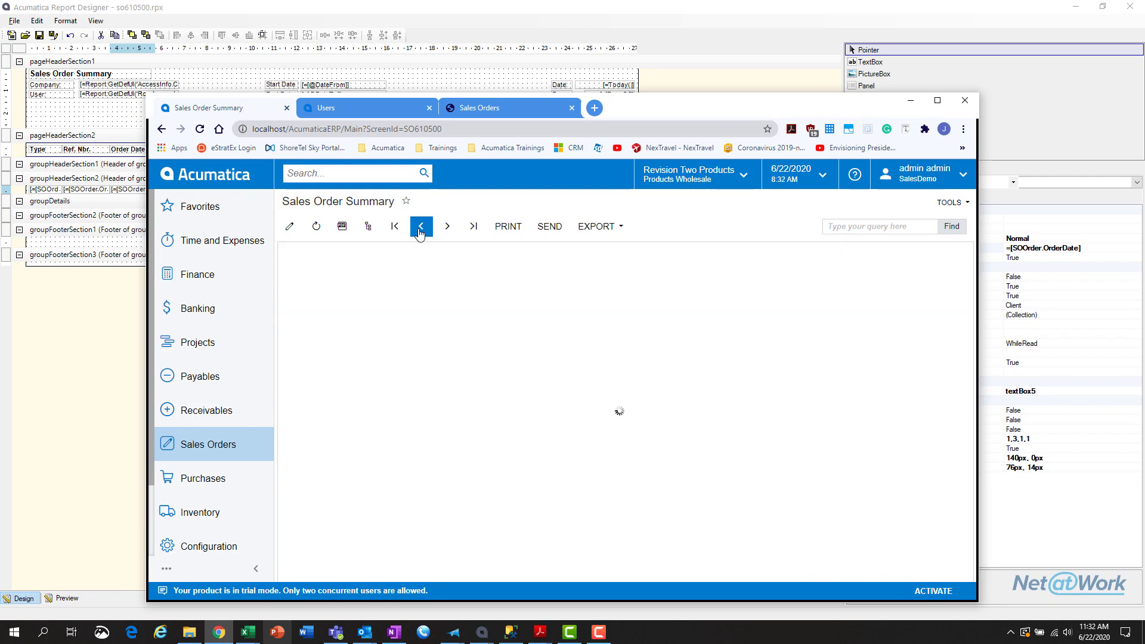
left_click(420, 227)
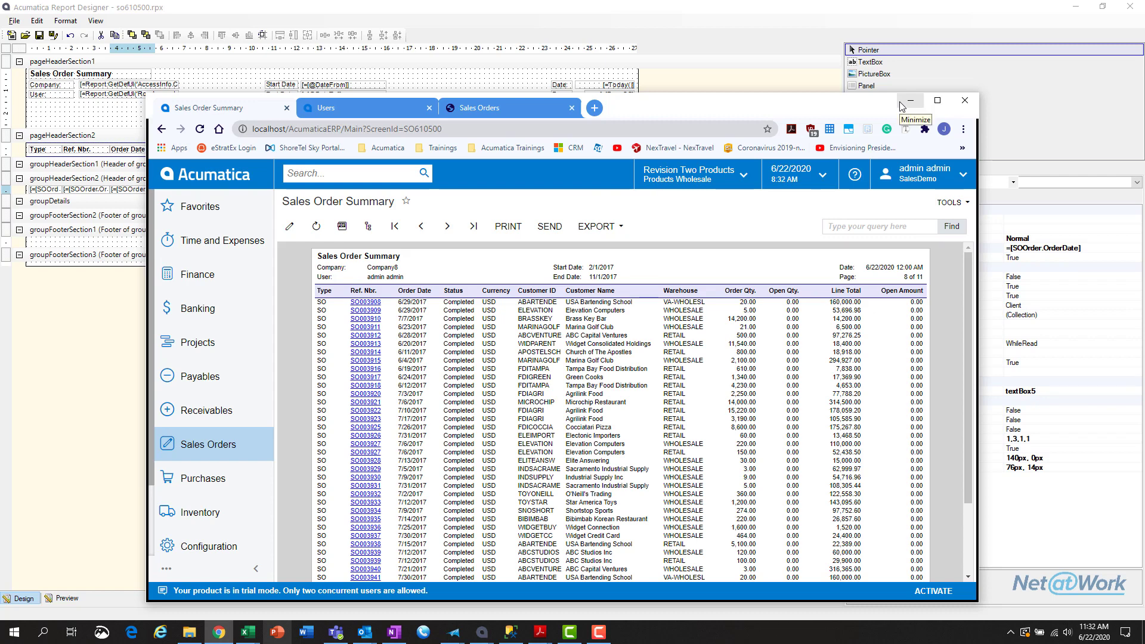
left_click(902, 106)
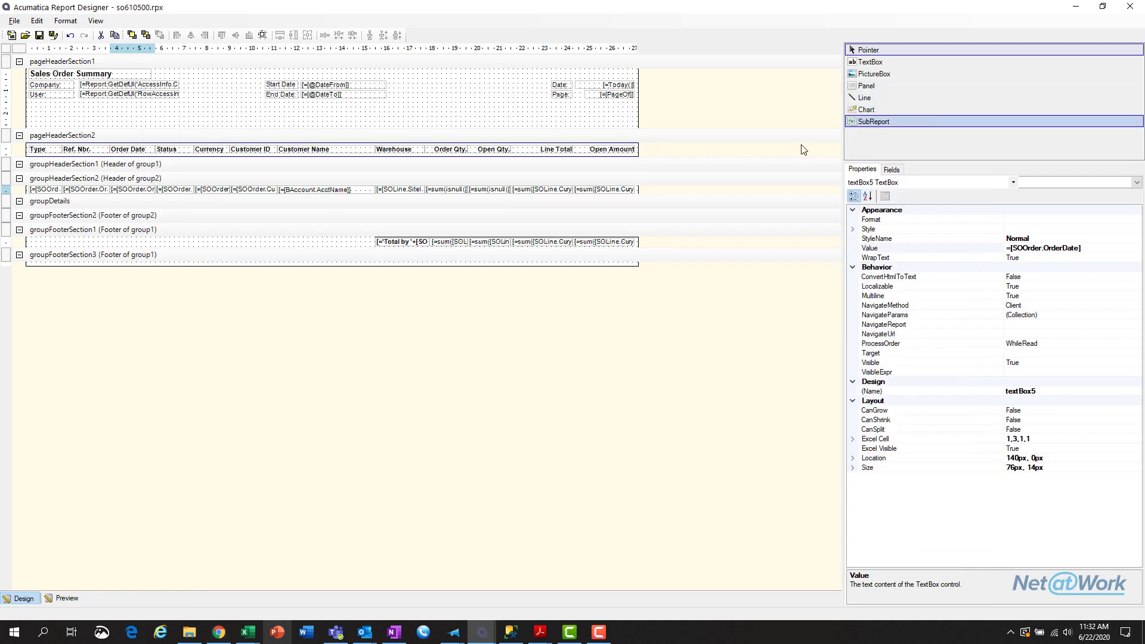
Select the Open Amount heading together with its group header field and narrow both to 40 px.
left_click(610, 150)
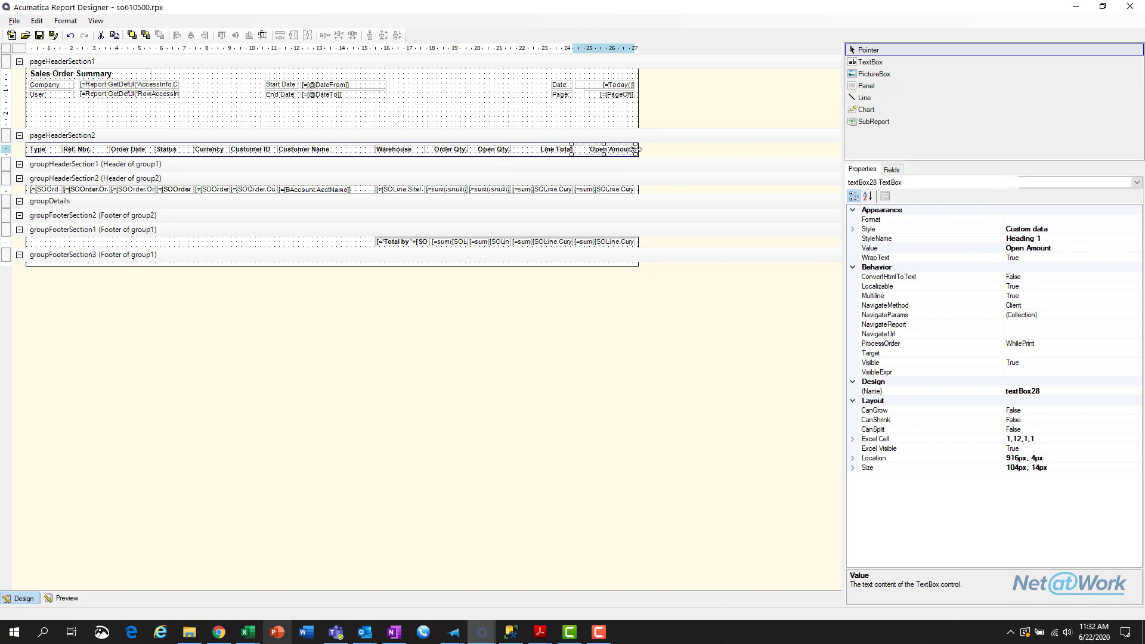
left_click(612, 188, "ctrl")
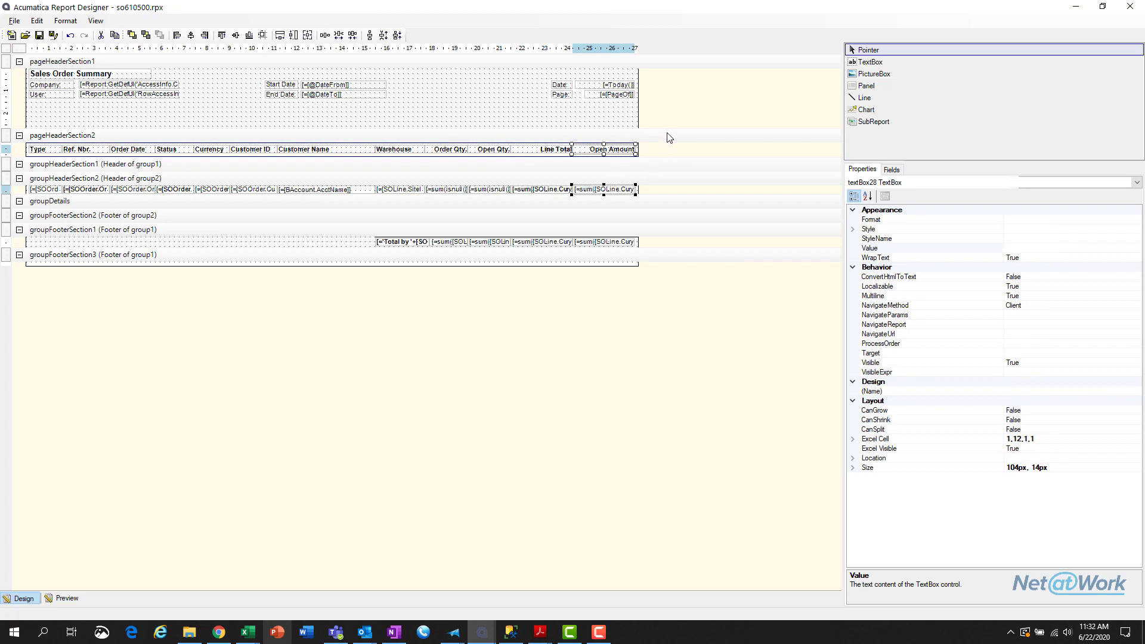
left_click(599, 147)
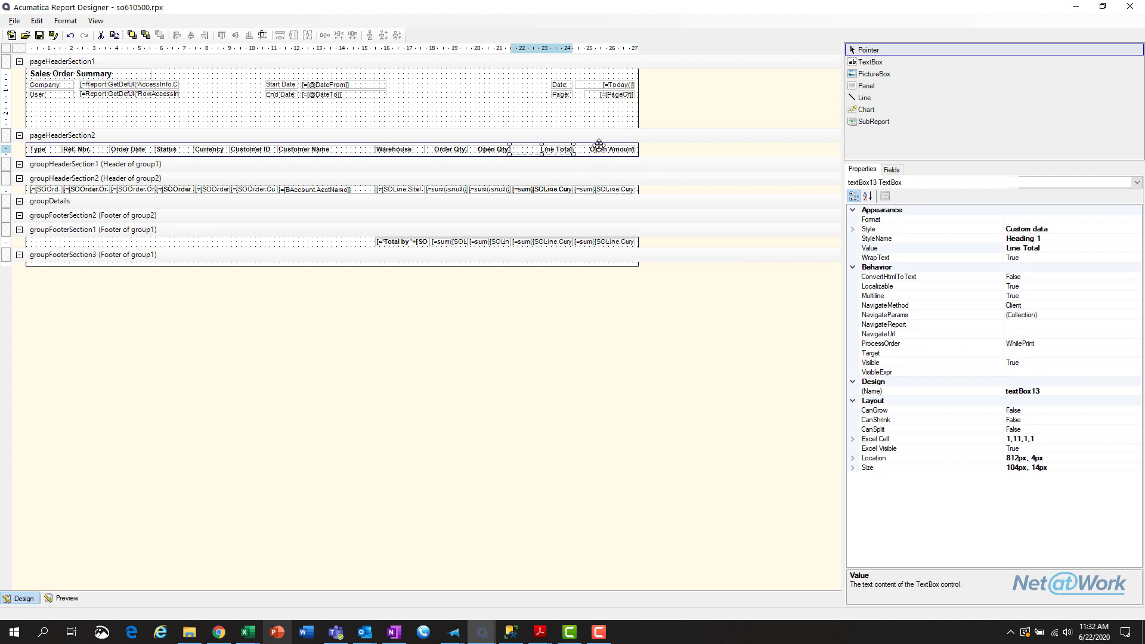
left_click(622, 189, "ctrl")
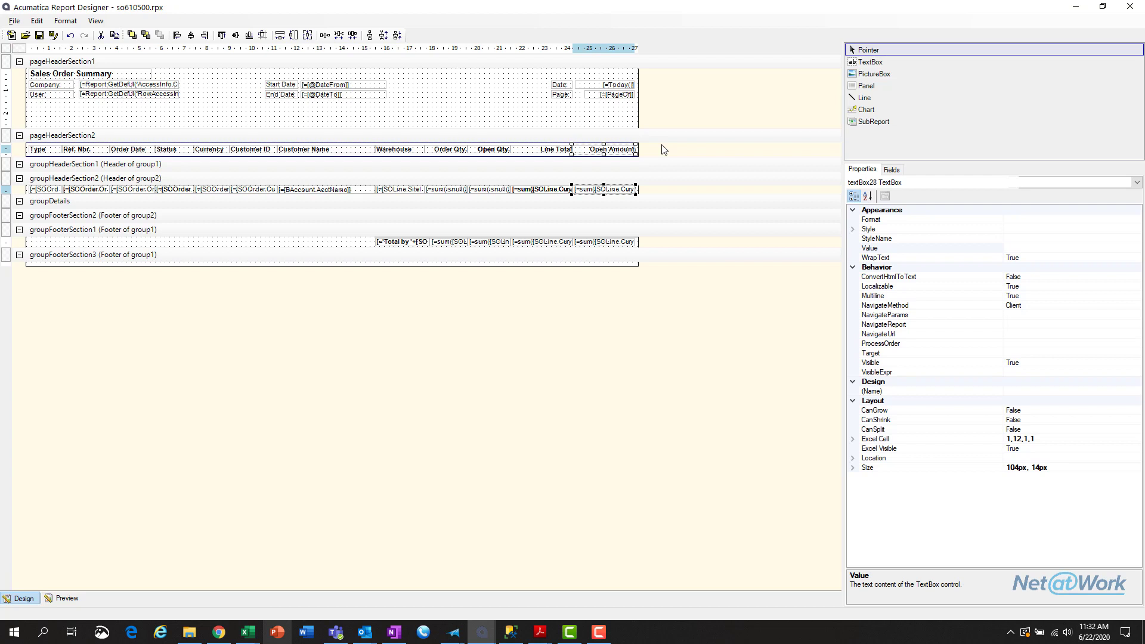
key("shift+Left")
key("shift+Left")
key("shift+Left")
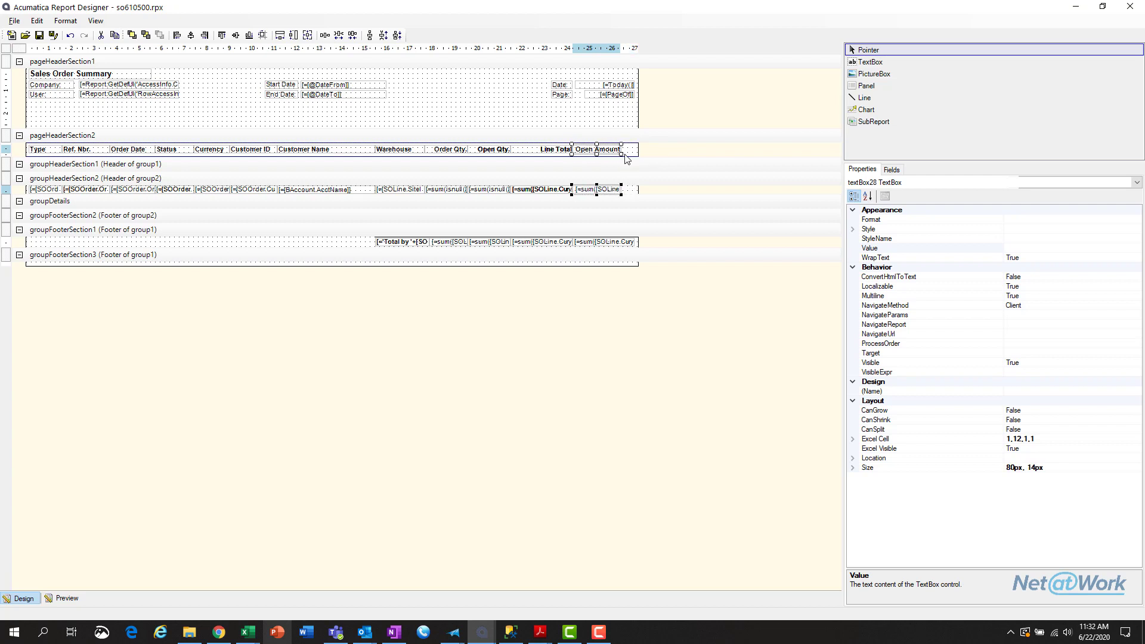
key("shift+Left")
key("shift+Left")
key("shift+Left")
key("shift+Left")
key("shift+Left")
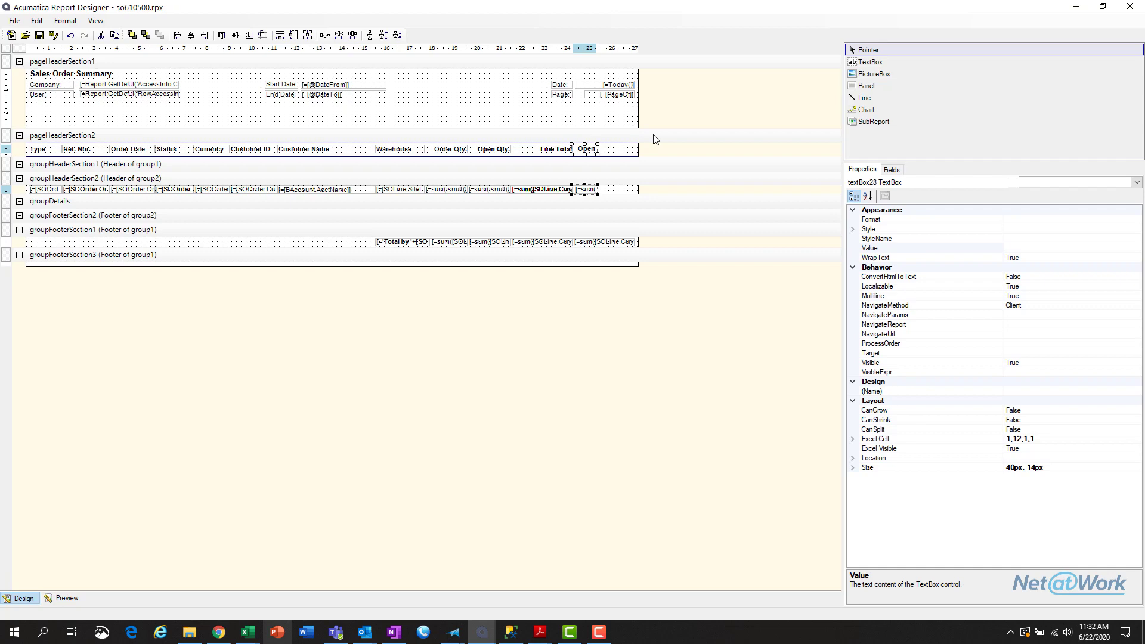
Move the narrowed Open Amount heading and field to the report's right edge, at 984 px horizontally.
key("Right")
key("Right")
key("Right")
key("Right")
key("Right")
key("Right")
key("Right")
key("Right")
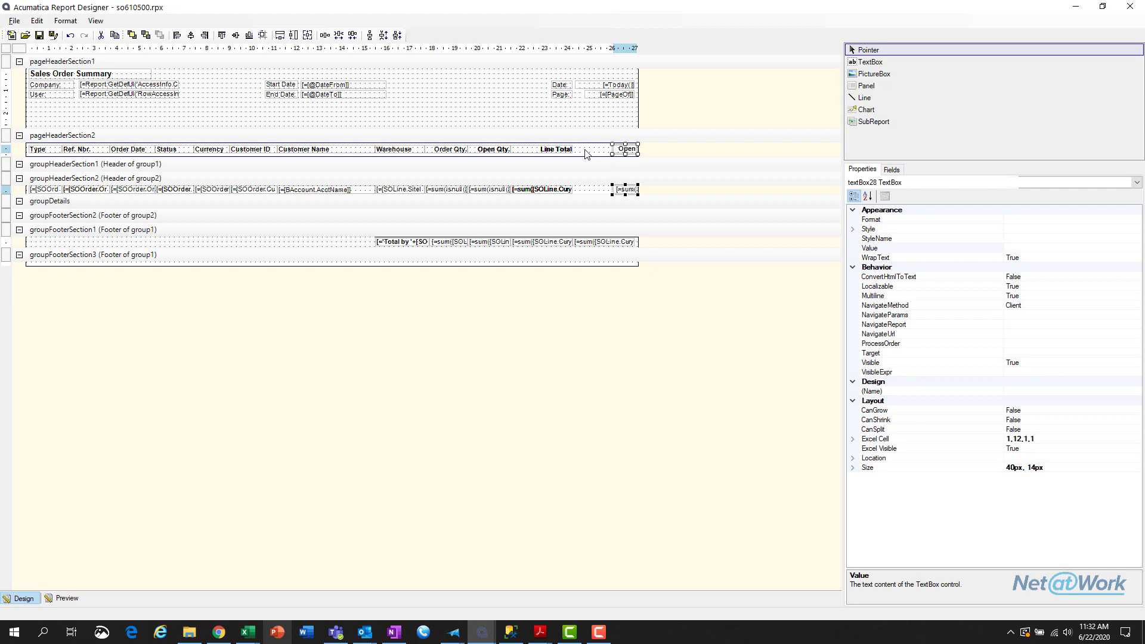
Shift the Warehouse, Order Qty., Open Qty. and Line Total headings and fields right until Line Total adjoins the Open Amount column.
left_click_drag(587, 155, 396, 154)
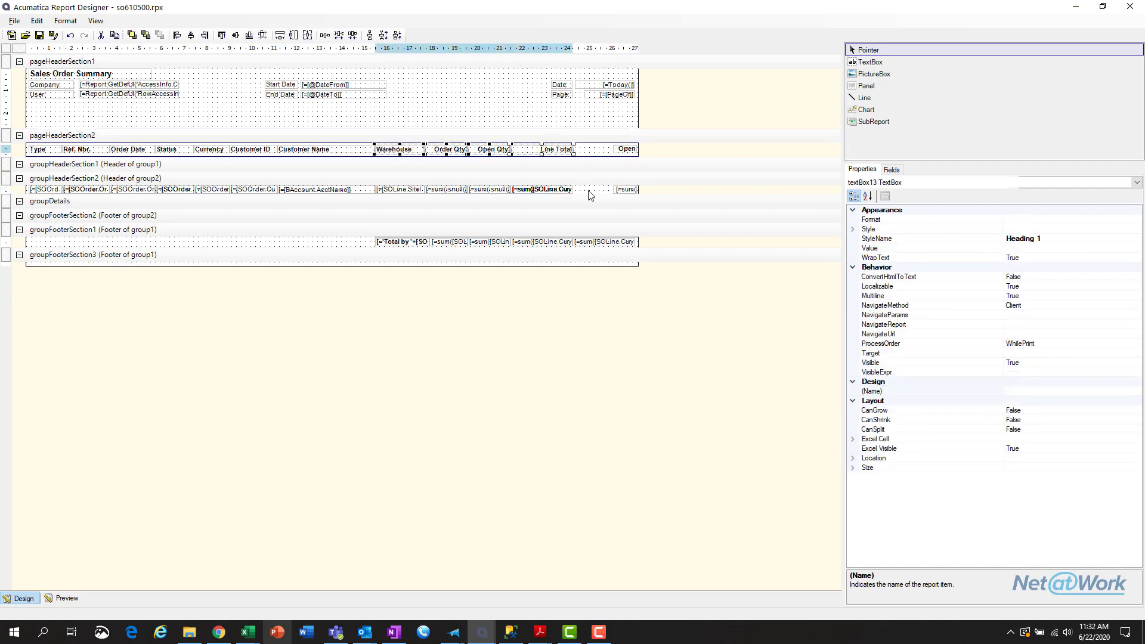
left_click_drag(588, 194, 390, 196)
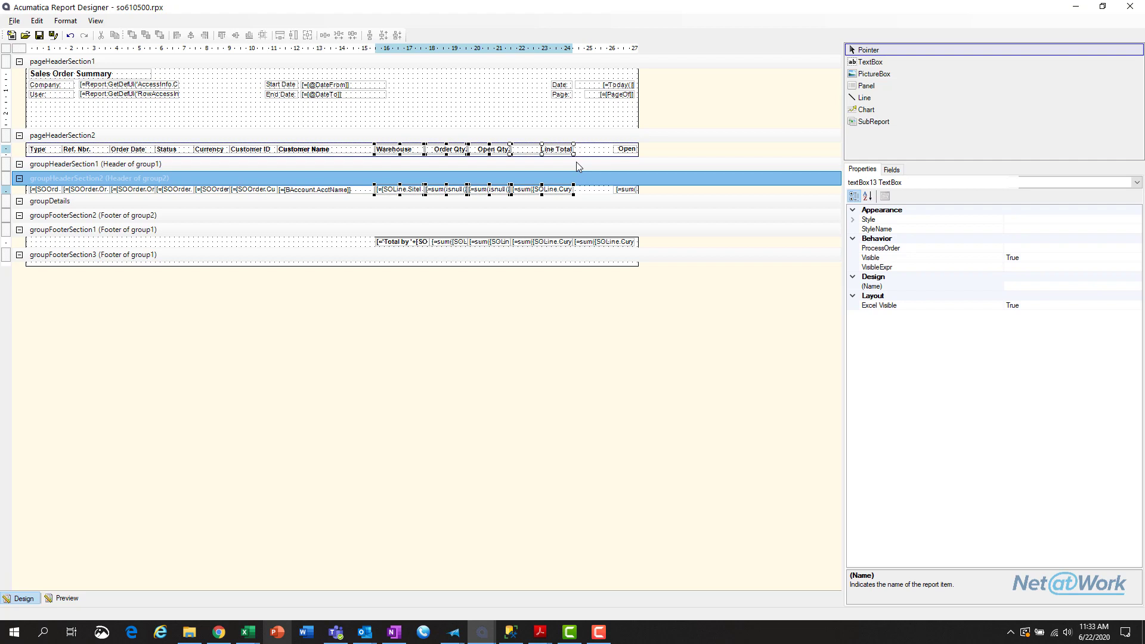
key("Right")
key("Right")
key("Right")
key("Right")
key("Right")
key("Right")
key("Right")
key("Right")
key("Right")
key("Right")
key("Right")
key("Right")
key("Right")
key("Right")
key("Right")
key("Right")
key("Right")
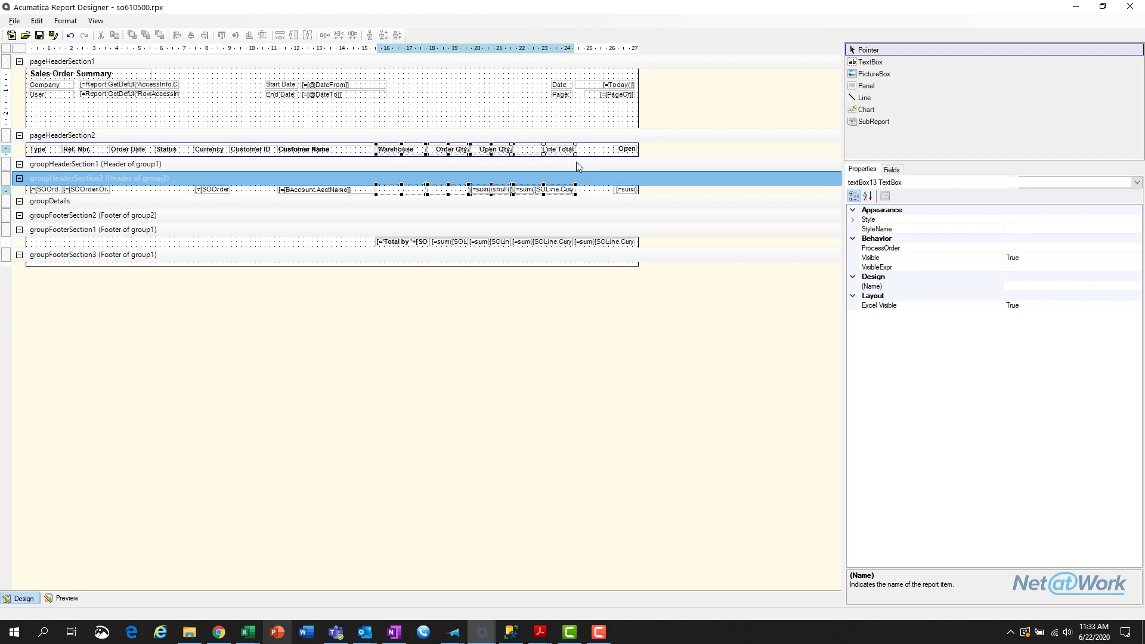
key("Right")
key("Right")
key("Right")
key("Right")
key("Right")
key("Right")
key("Right")
key("Right")
key("Right")
key("Right")
key("Right")
key("Right")
key("Right")
key("Right")
key("Right")
key("Right")
key("Right")
key("Right")
key("Right")
key("Right")
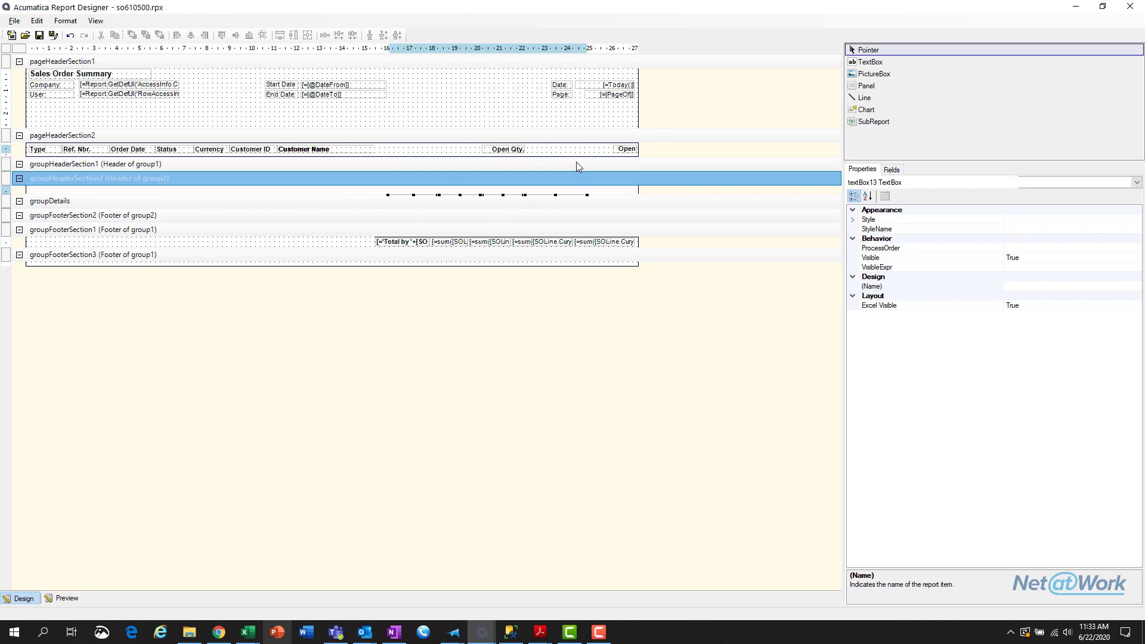
key("Right")
key("Right")
key("Right")
key("Right")
key("Right")
key("Right")
key("Right")
key("Right")
key("Right")
key("Right")
key("Right")
key("Right")
key("Right")
key("Right")
key("Right")
key("Right")
key("Right")
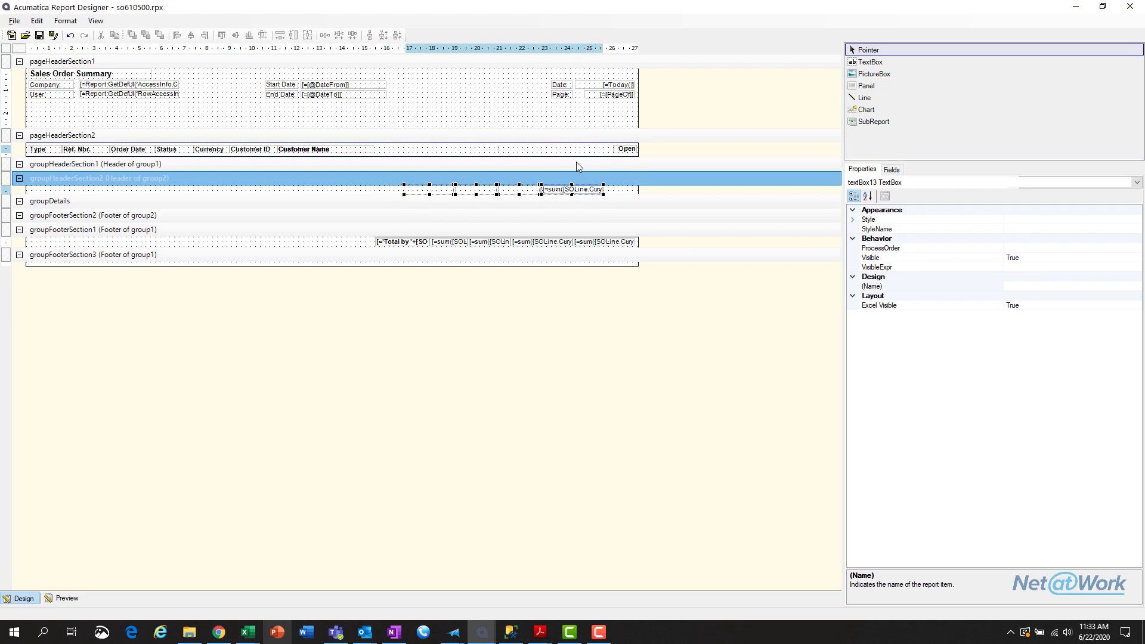
key("Right")
key("Right")
key("Right")
key("Right")
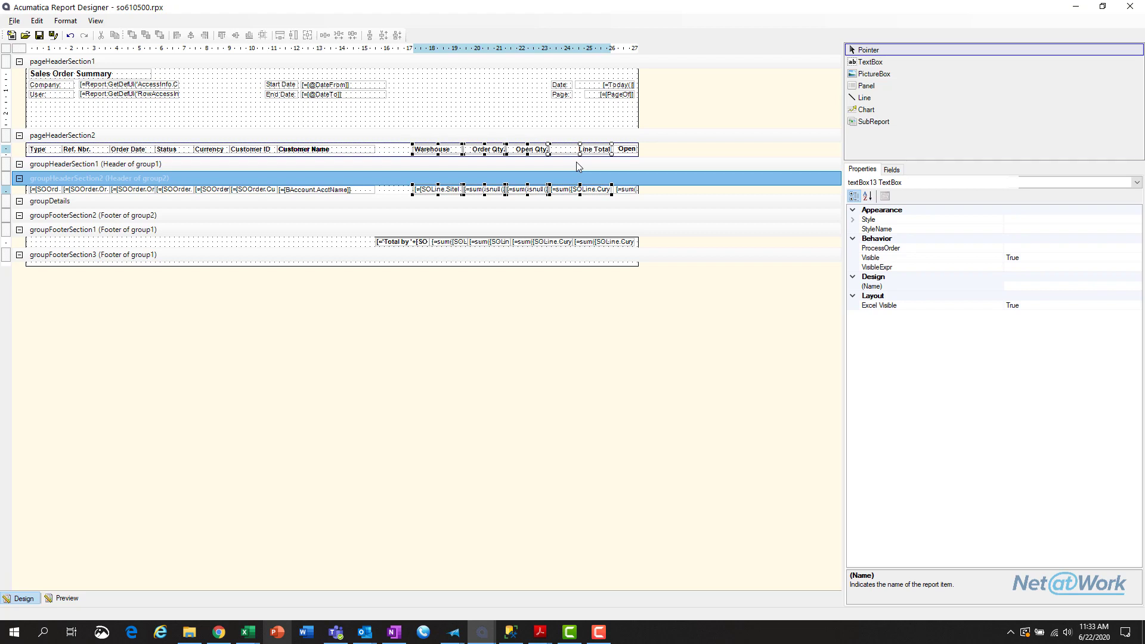
Move the Open Amount heading and field left into the gap between the Customer Name and Warehouse columns.
left_click(626, 190)
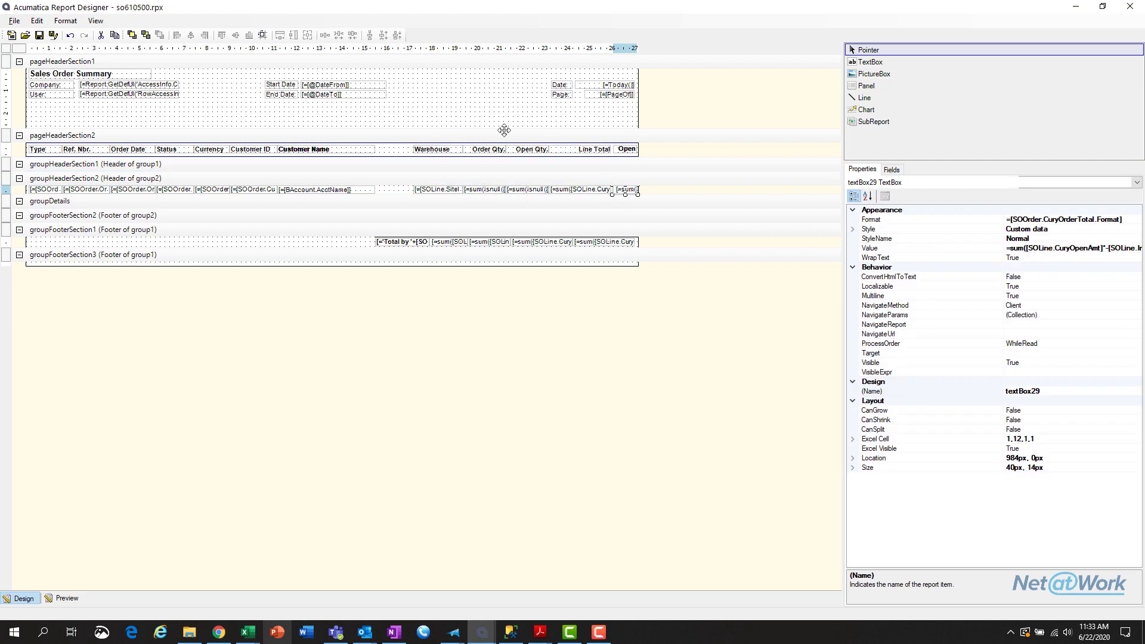
left_click(631, 148, "ctrl")
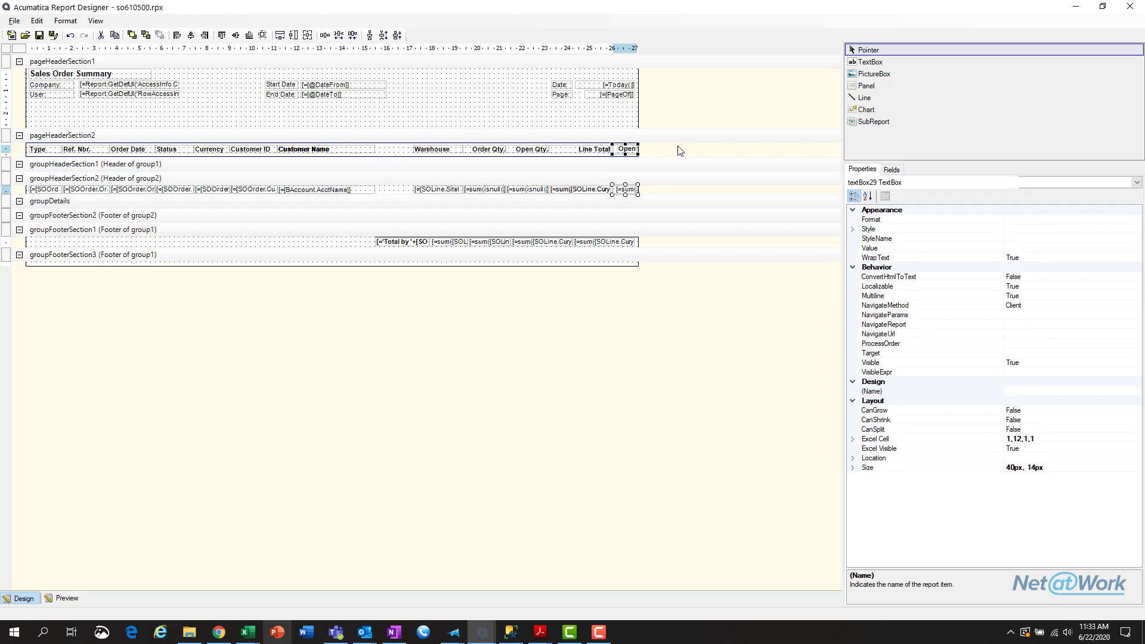
key("Left")
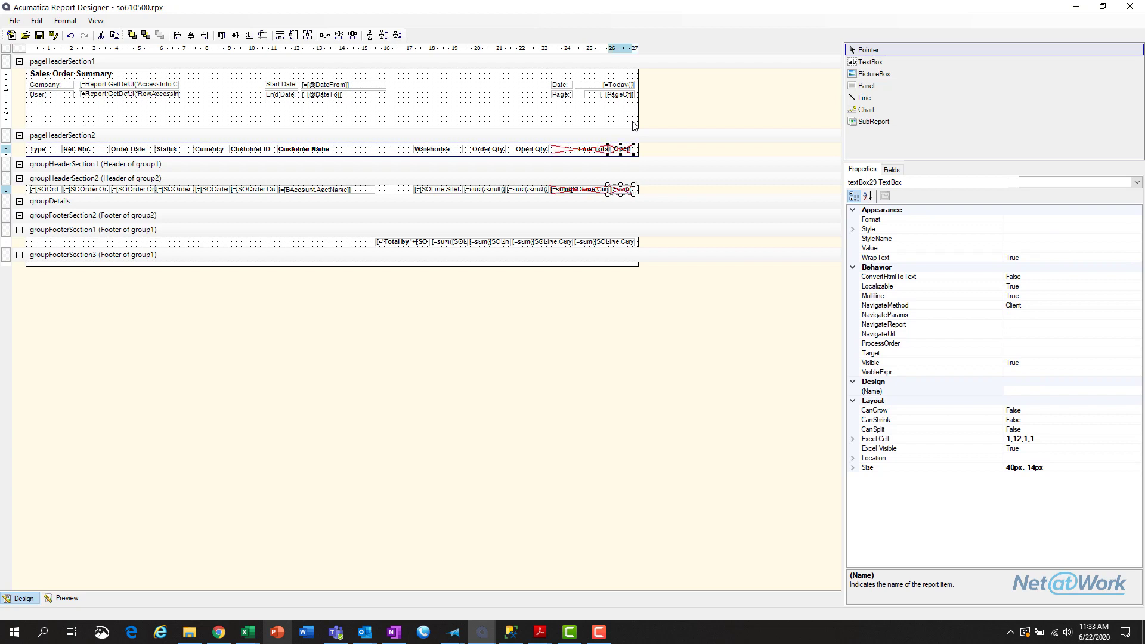
key("Left")
key("Left")
key("Left")
key("Left")
key("Left")
key("Left")
key("Left")
key("Left")
key("Left")
key("Left")
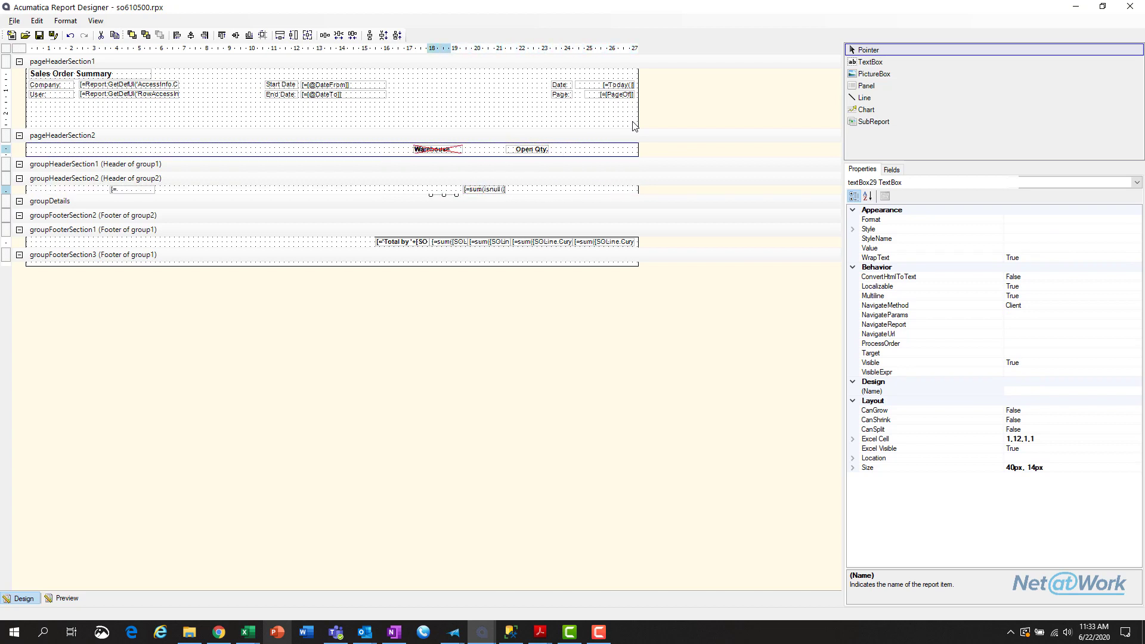
key("Left")
key("Left")
key("Left")
key("Left")
key("Left")
key("Left")
key("Left")
key("Left")
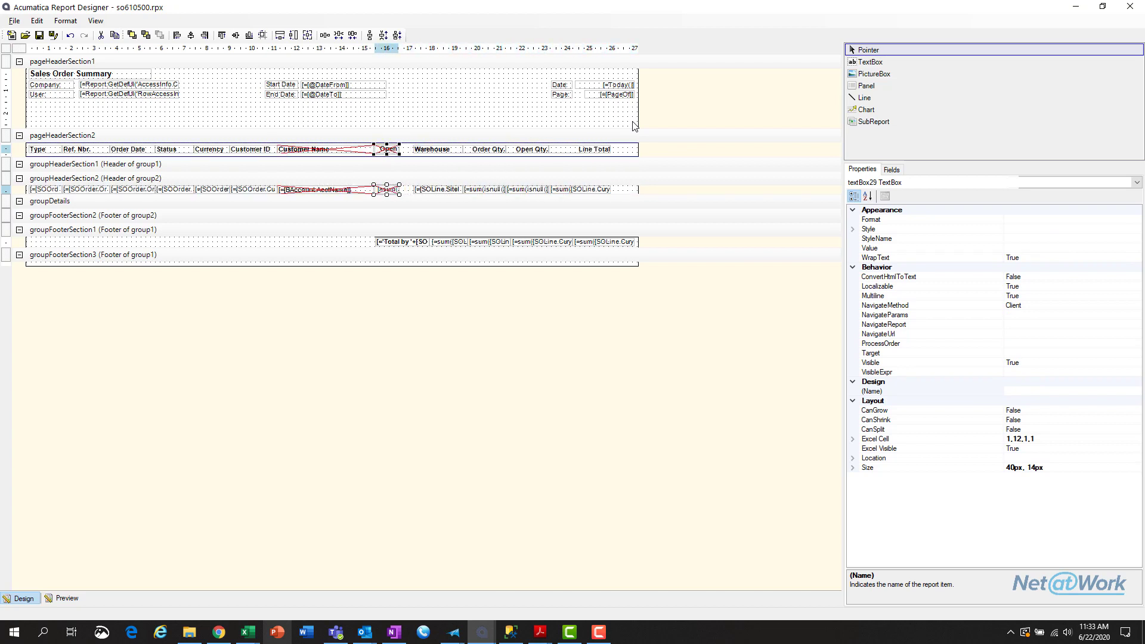
key("Right")
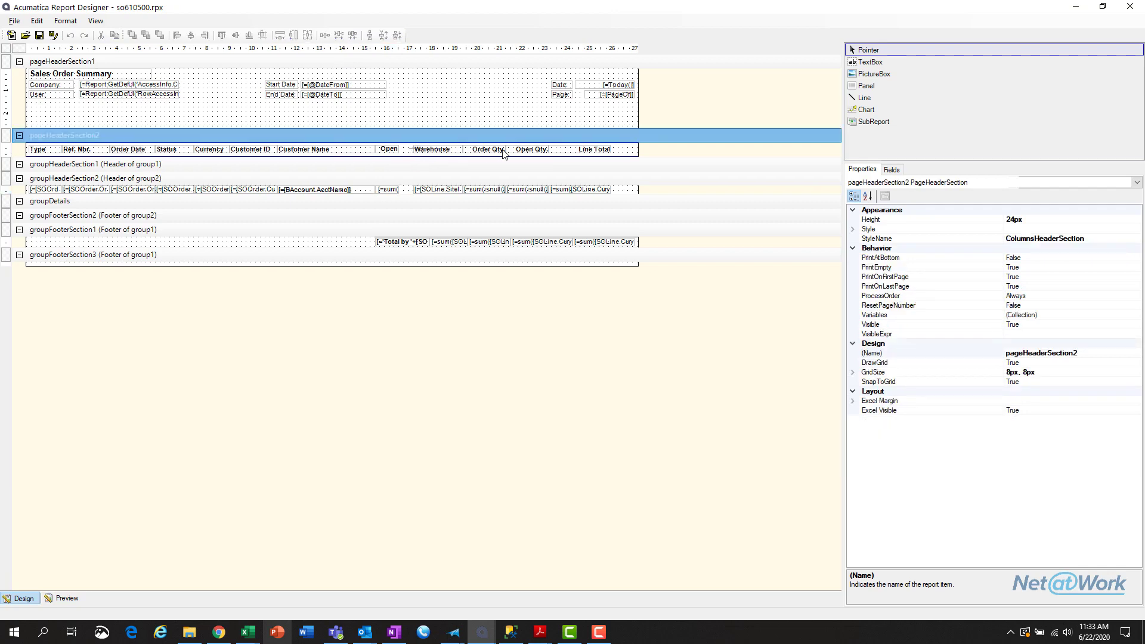
Try to shift the Warehouse through Line Total headings and fields right to the report's edge.
left_click(408, 149)
left_click_drag(606, 152, 419, 189)
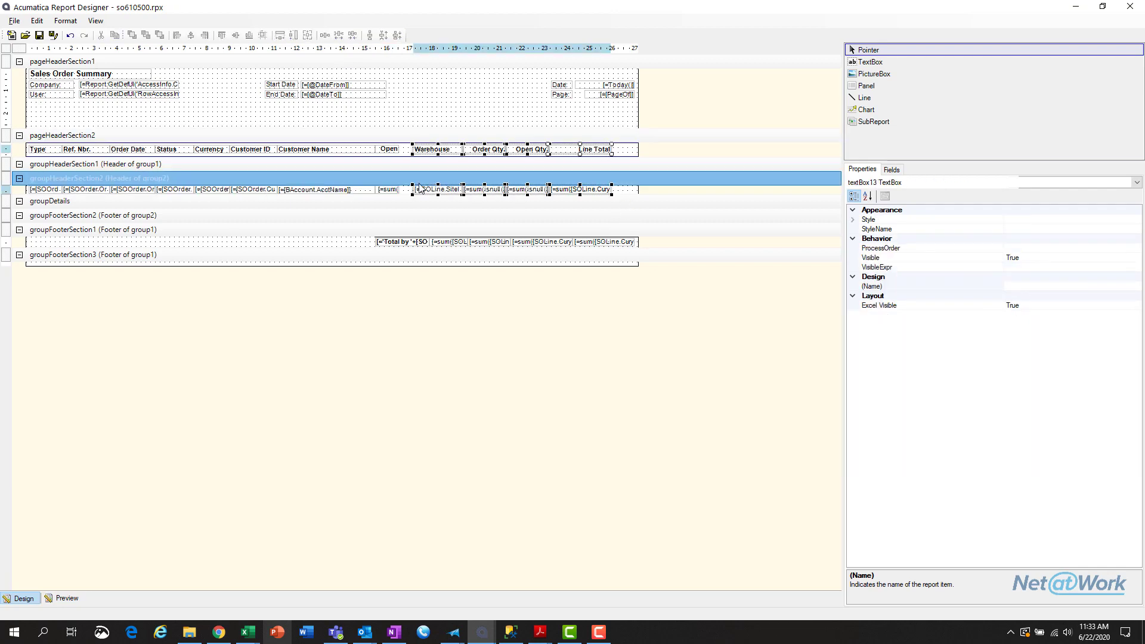
key("Right")
key("Right")
key("Right")
key("Right")
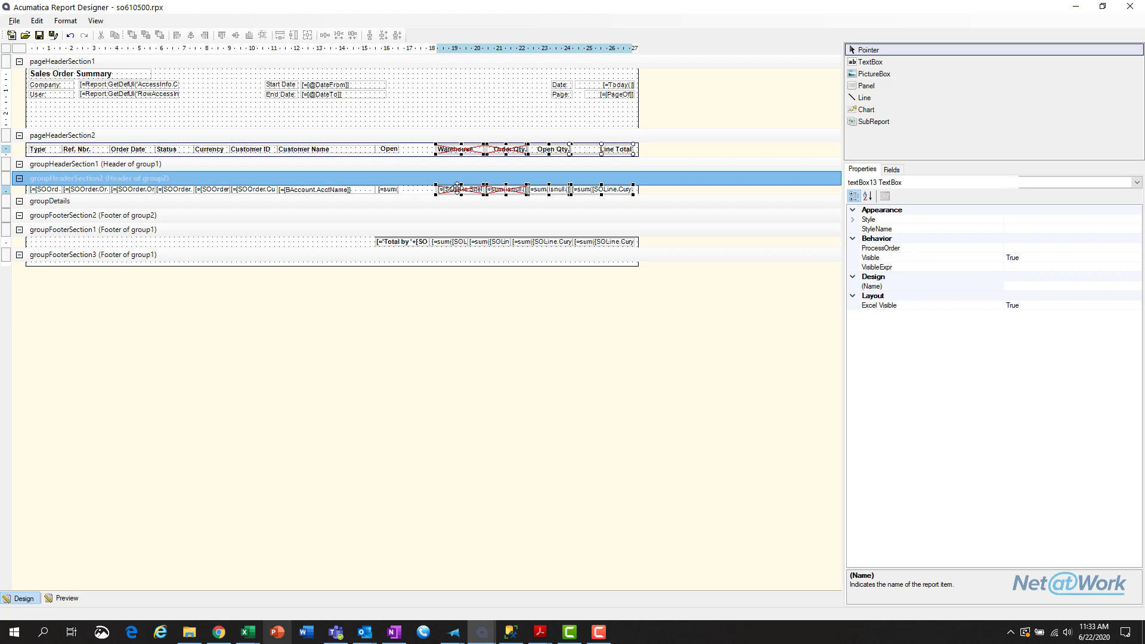
Undo the last rightward shifts of the Warehouse, Order Qty., Open Qty. and Line Total headings and fields.
left_click(70, 36)
left_click(70, 36)
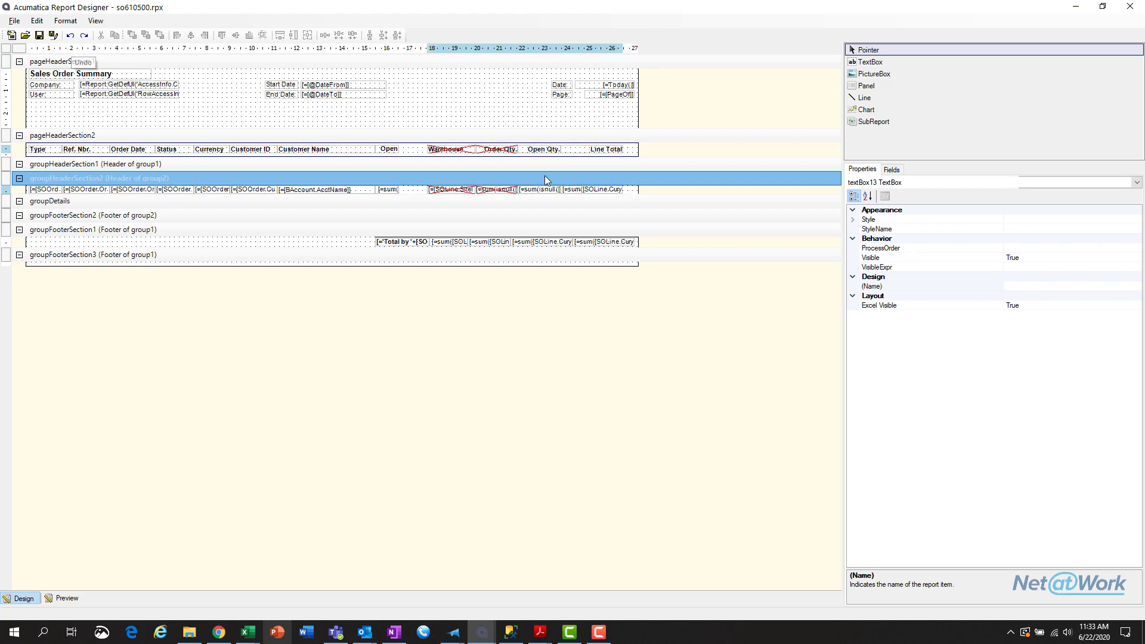
left_click(70, 35)
left_click(69, 36)
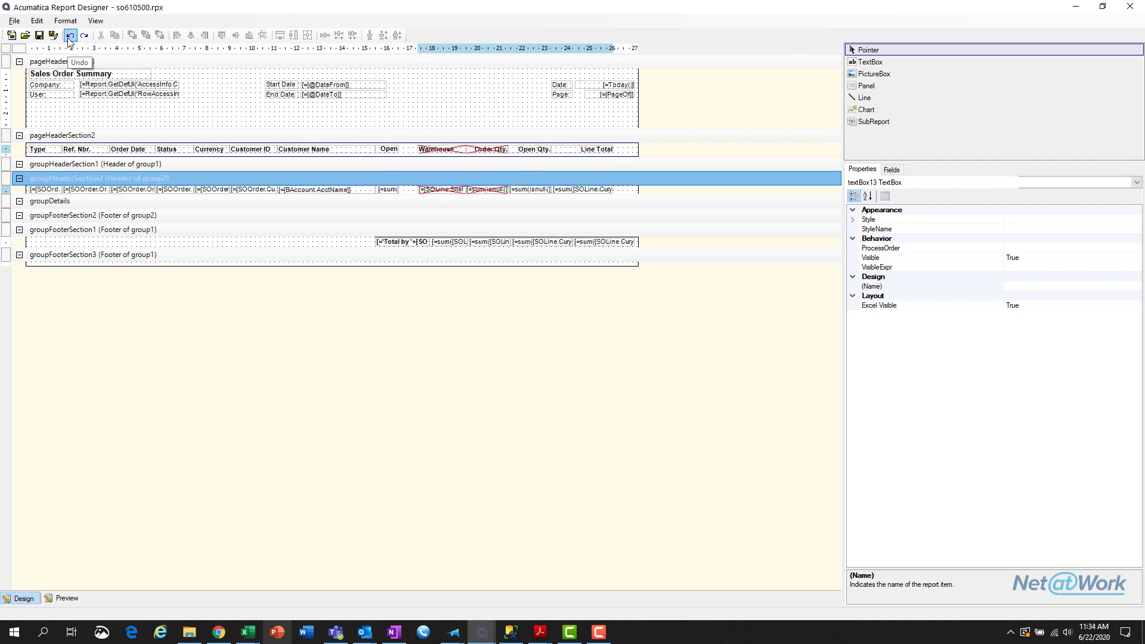
left_click(70, 36)
Shift the Warehouse, Order Qty., Open Qty. and Line Total headings and fields together to the report's right edge.
left_click_drag(409, 148, 604, 150)
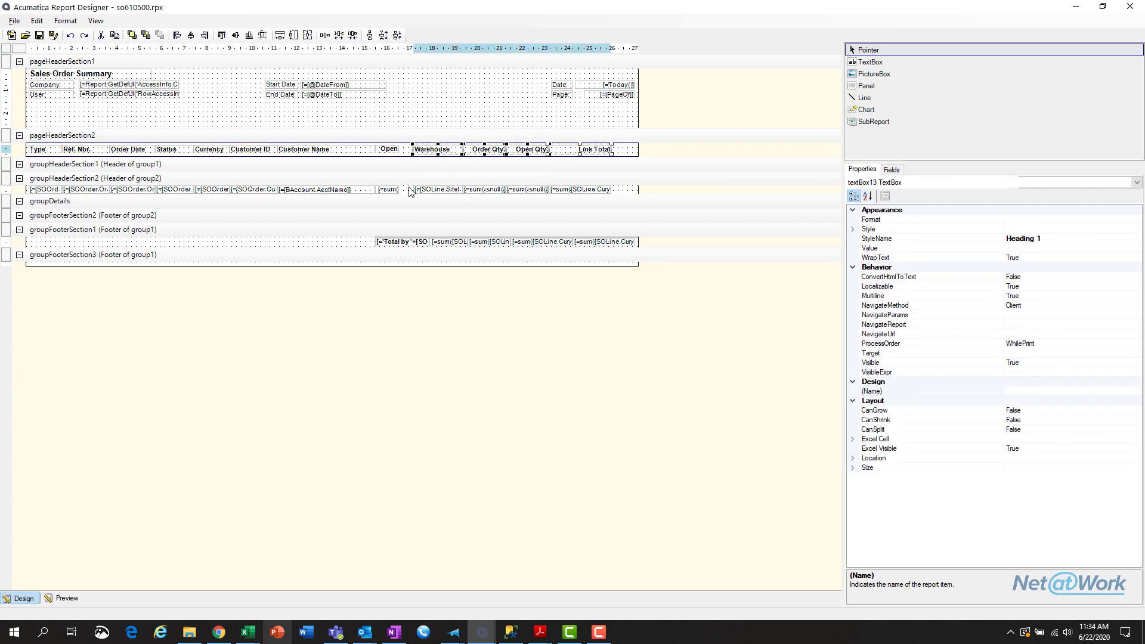
left_click_drag(409, 190, 608, 205)
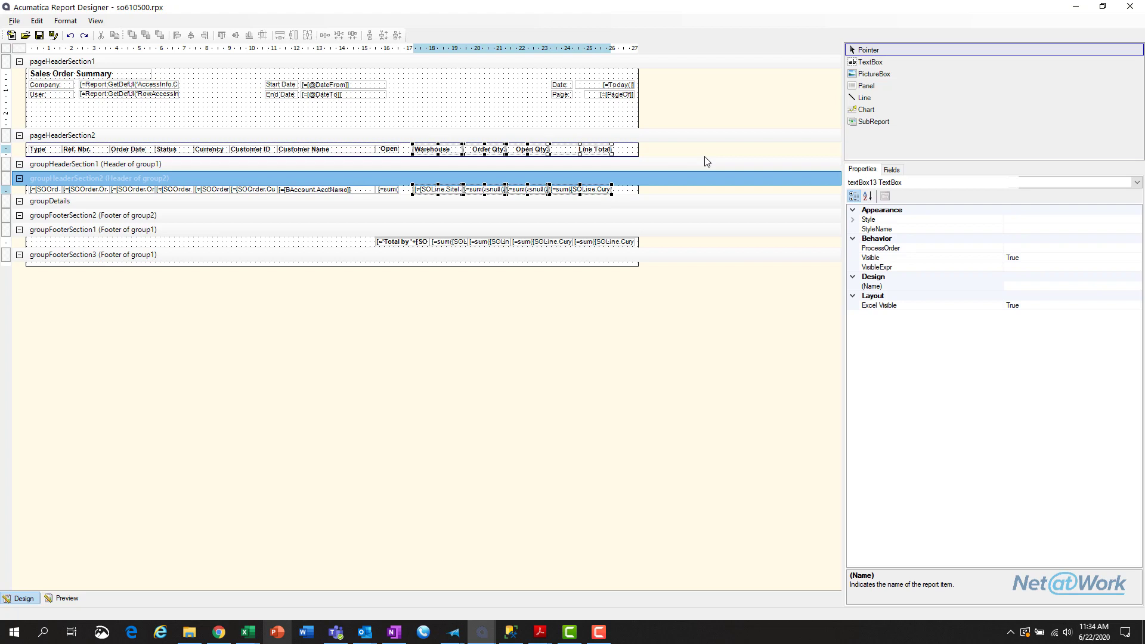
key("Right")
key("Right")
key("Right")
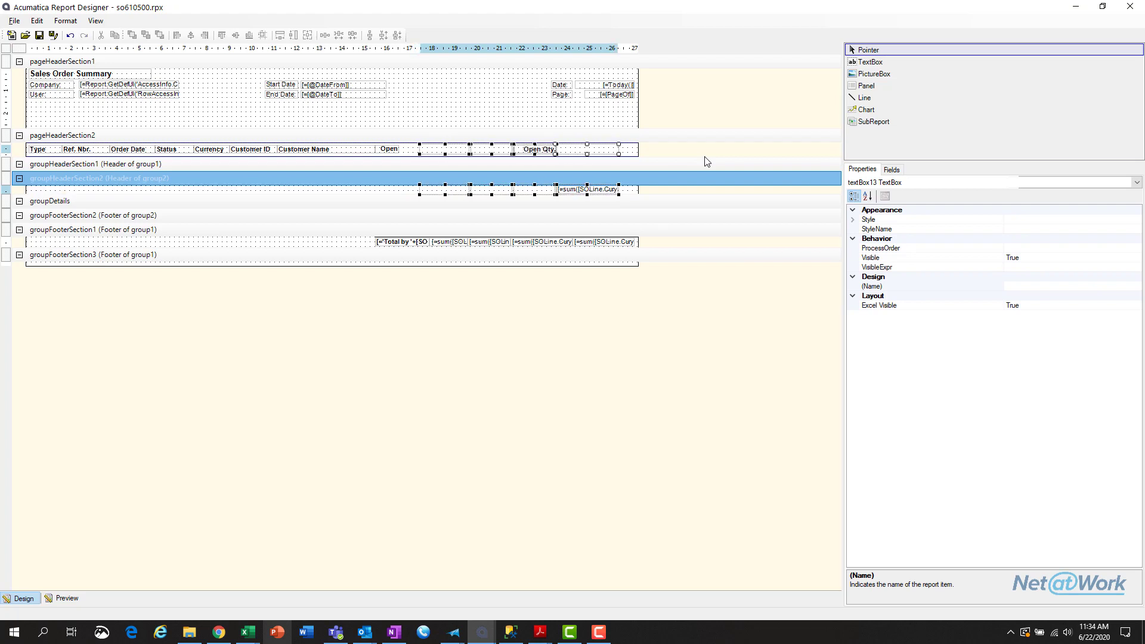
key("Right")
key("Right")
key("Right")
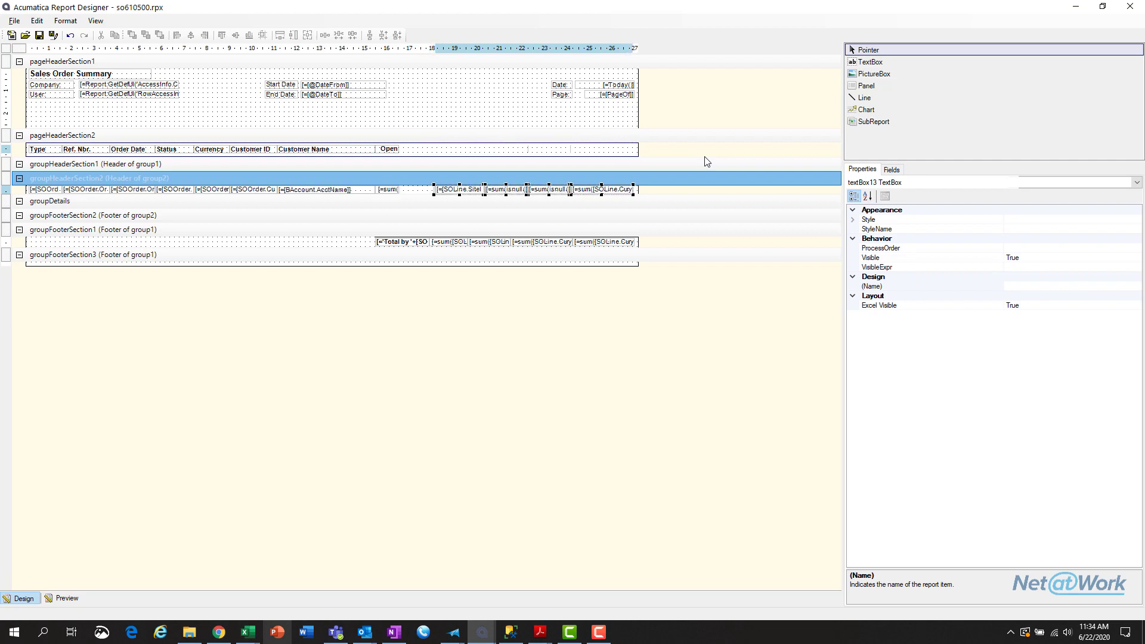
key("Right")
key("Right")
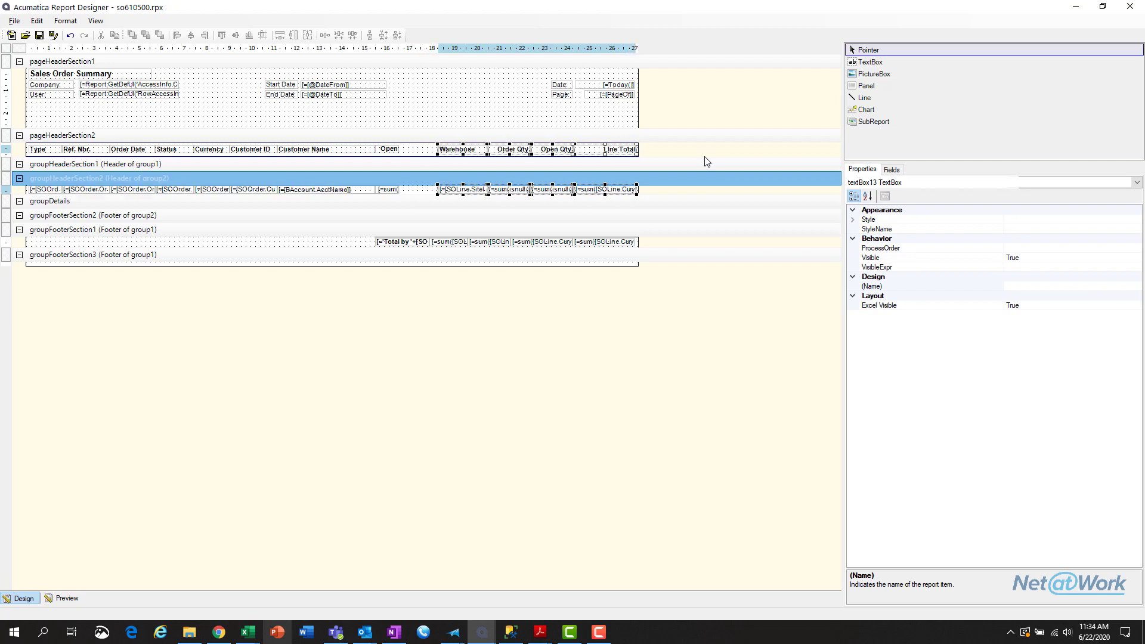
key("Left")
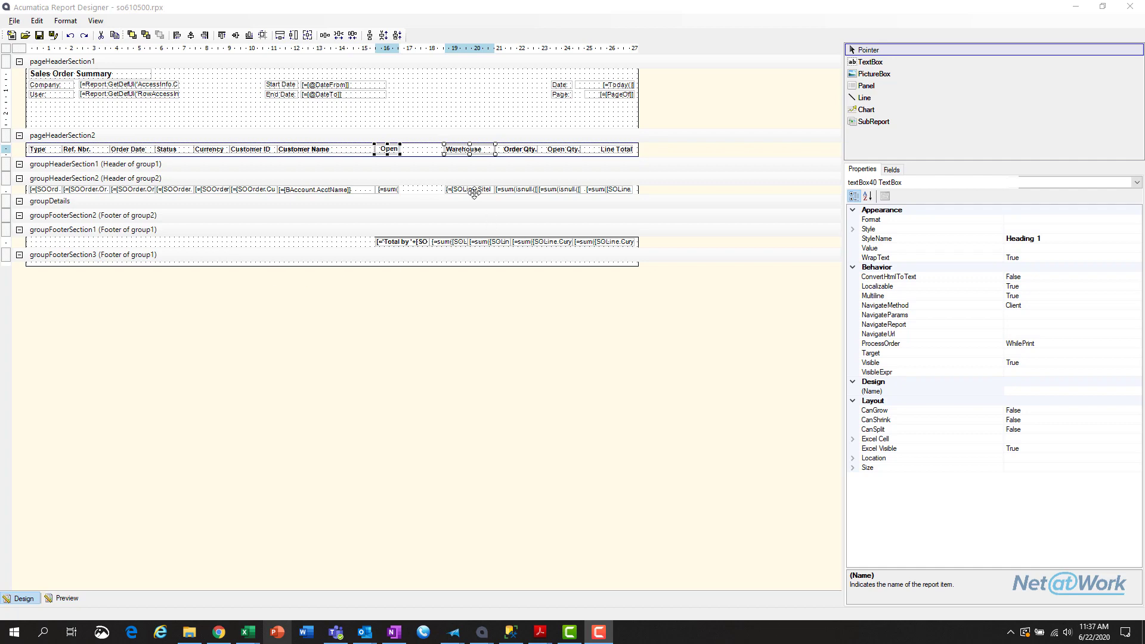
Make the Open Amount heading and field the same width as the Warehouse heading and field.
left_click(432, 154)
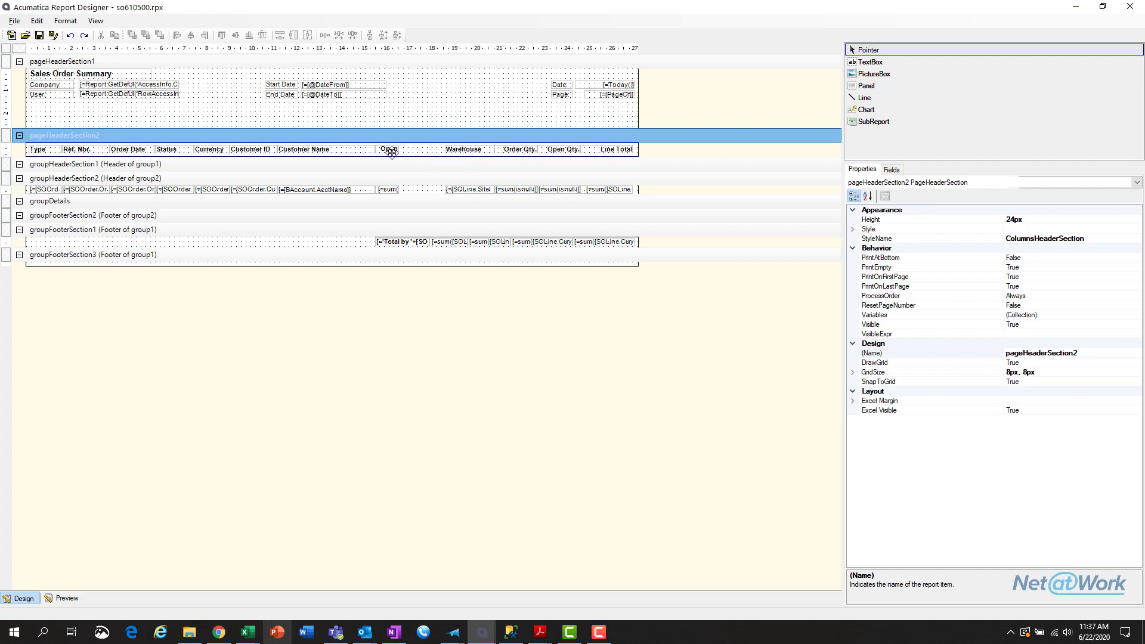
left_click(466, 150)
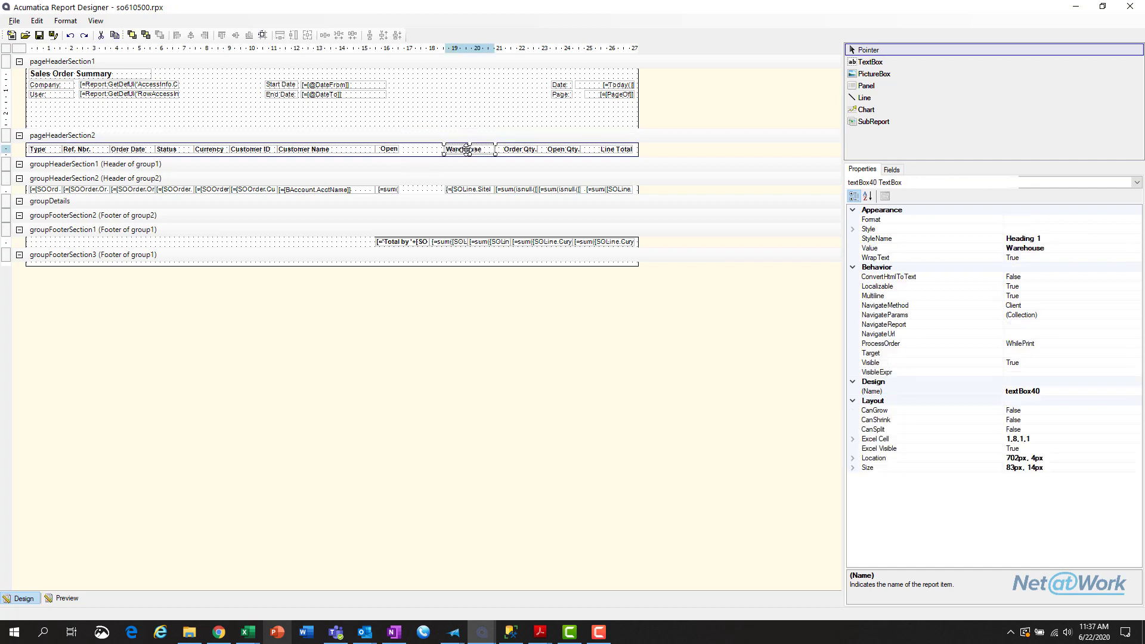
left_click(388, 150, "ctrl")
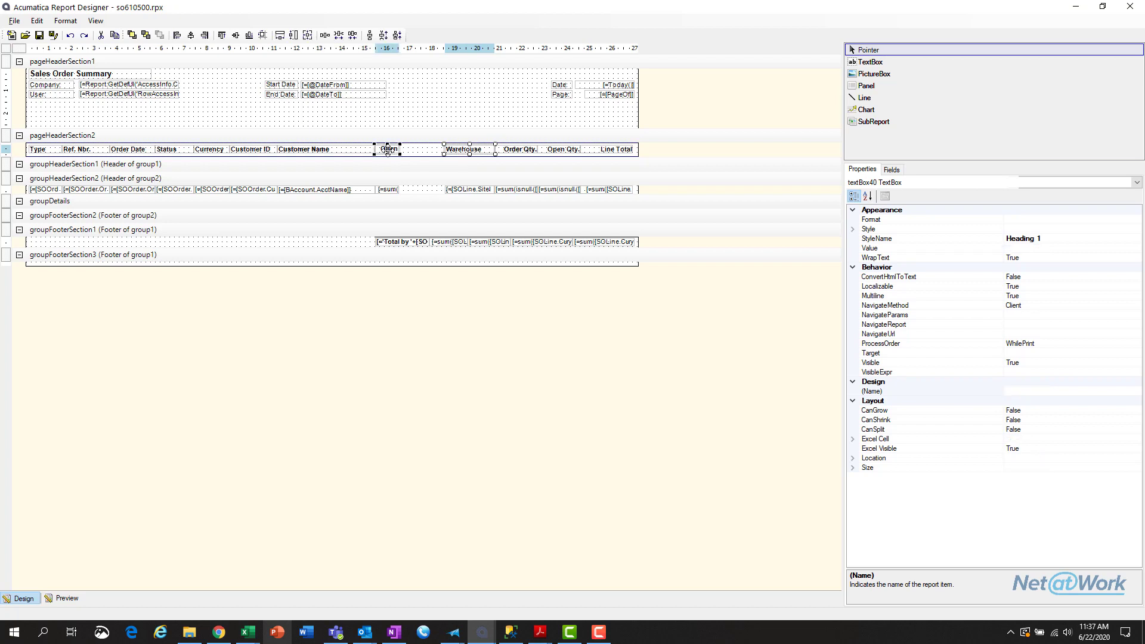
left_click(280, 36)
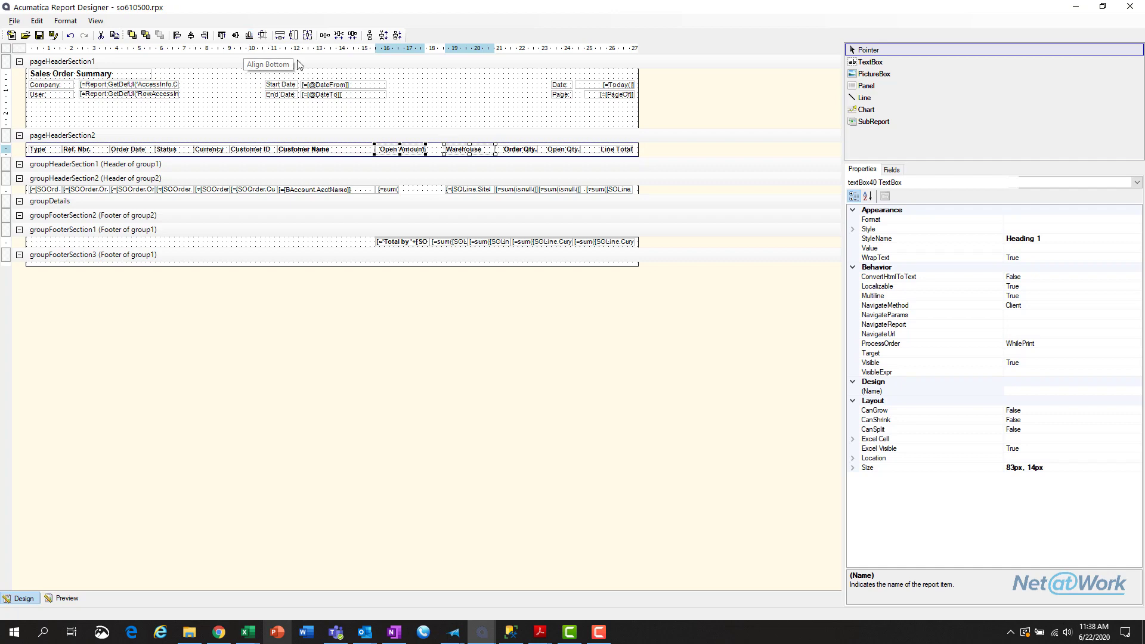
left_click(450, 189)
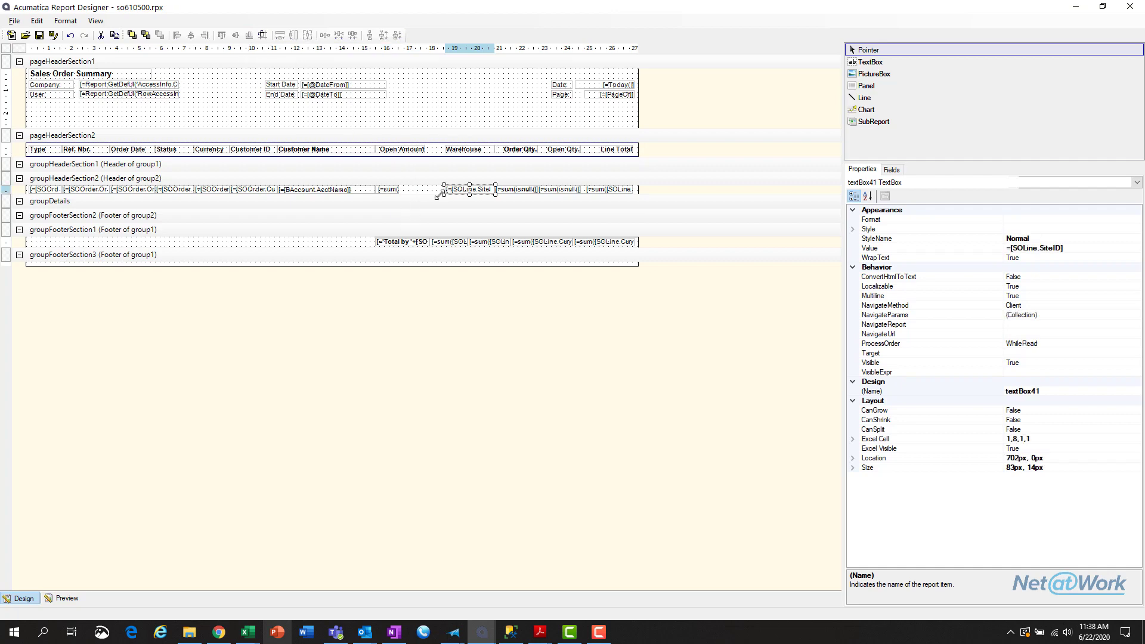
left_click(390, 190, "ctrl")
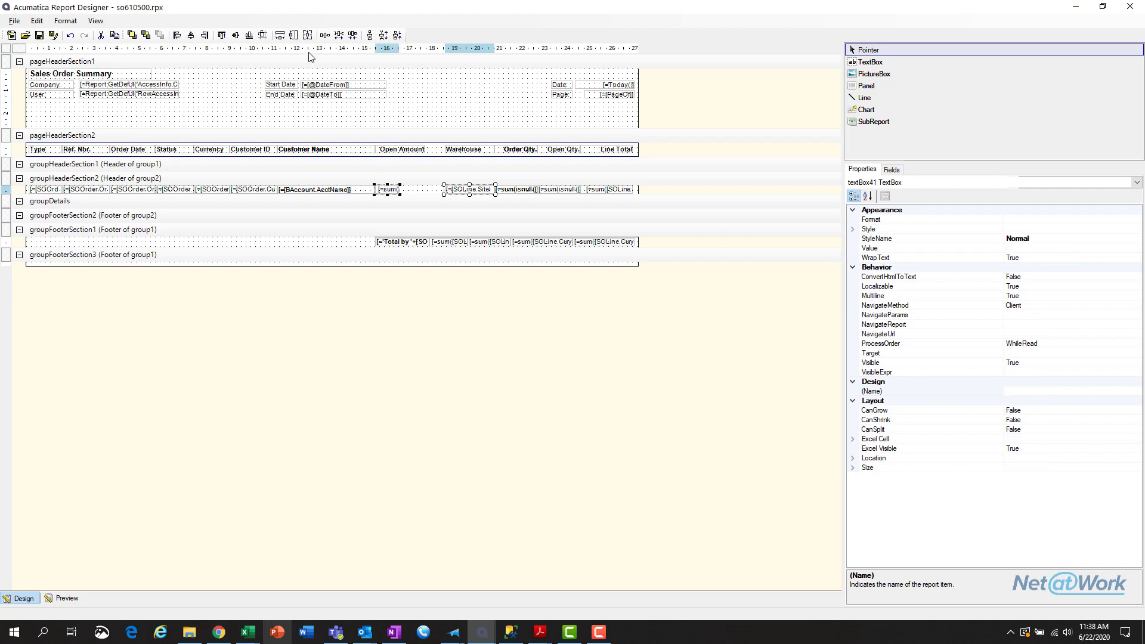
left_click(280, 35)
Widen the Open Amount heading and field together to 117 px so they adjoin the Warehouse column.
left_click(430, 152)
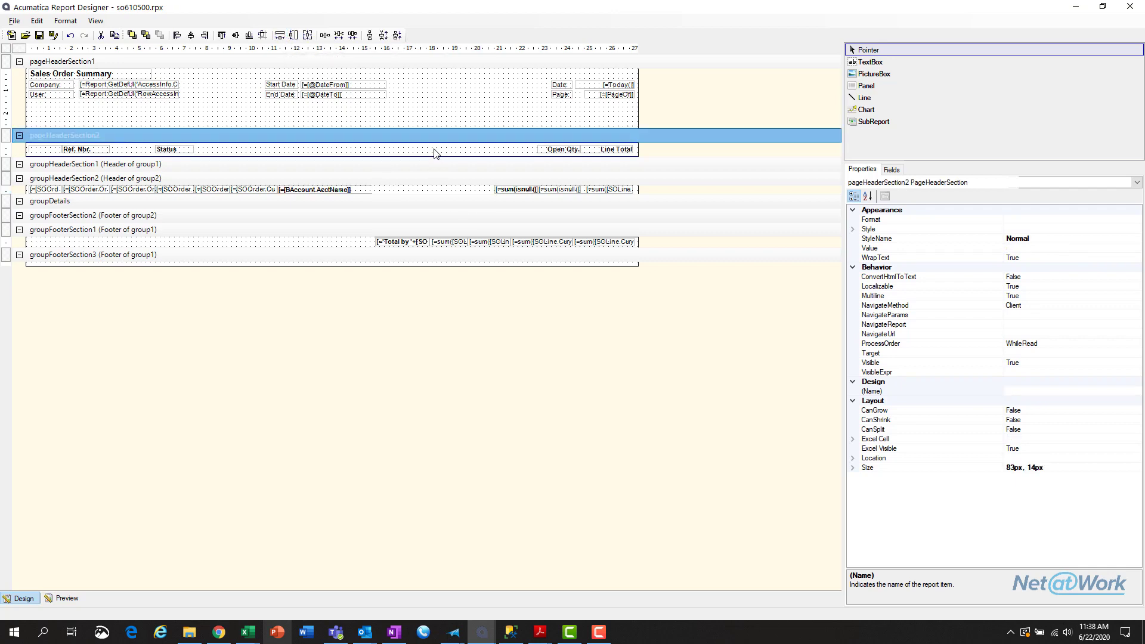
left_click(405, 149)
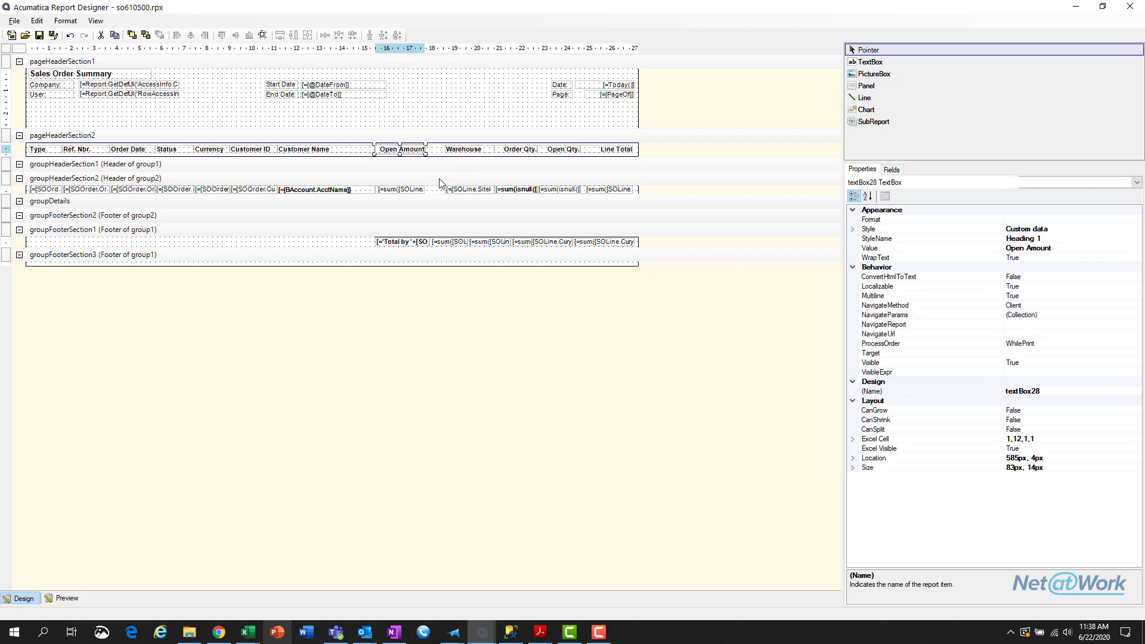
left_click(410, 190, "ctrl")
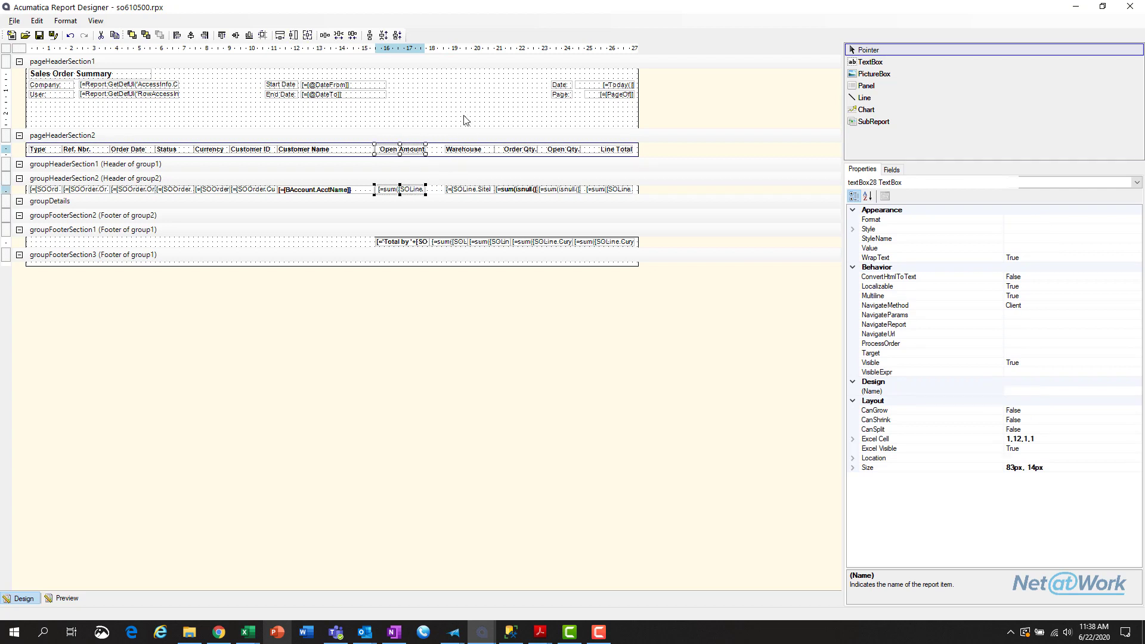
key("shift+Right")
key("shift+Right")
key("shift+Right")
key("shift+Right")
key("shift+Right")
key("shift+Right")
key("shift+Right")
key("shift+Right")
key("shift+Right")
key("shift+Right")
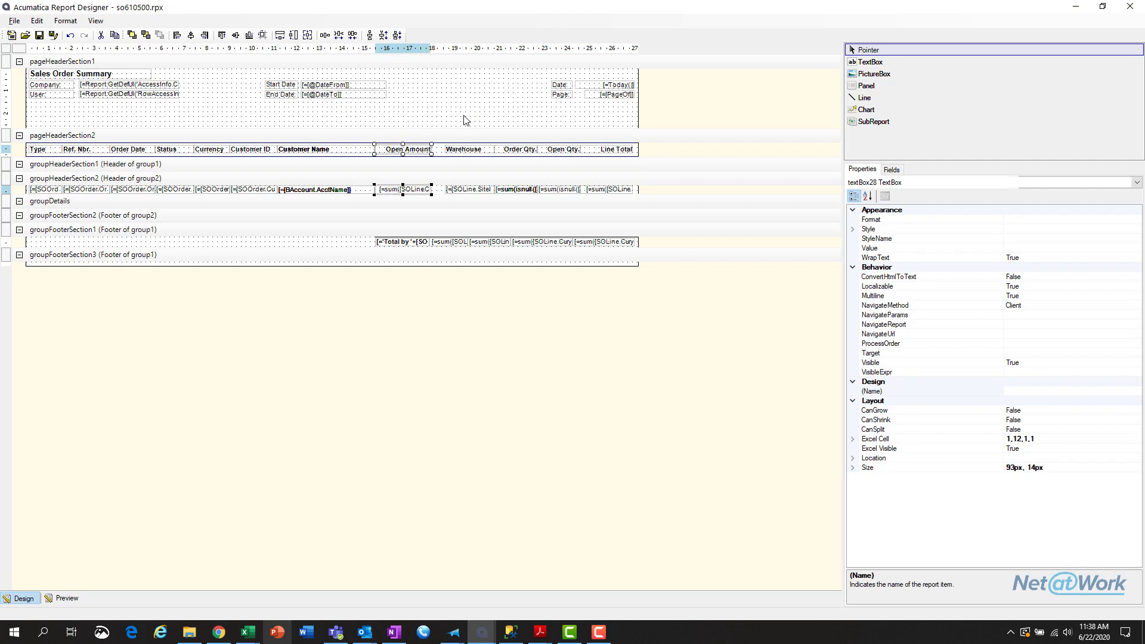
key("shift+Right")
key("shift+Right")
key("shift+Right")
key("shift+Right")
key("shift+Right")
key("shift+Right")
key("shift+Right")
key("shift+Right")
key("shift+Right")
key("shift+Right")
key("shift+Right")
key("shift+Right")
key("shift+Right")
key("shift+Right")
key("shift+Right")
key("shift+Right")
key("shift+Right")
key("shift+Right")
key("shift+Right")
key("shift+Right")
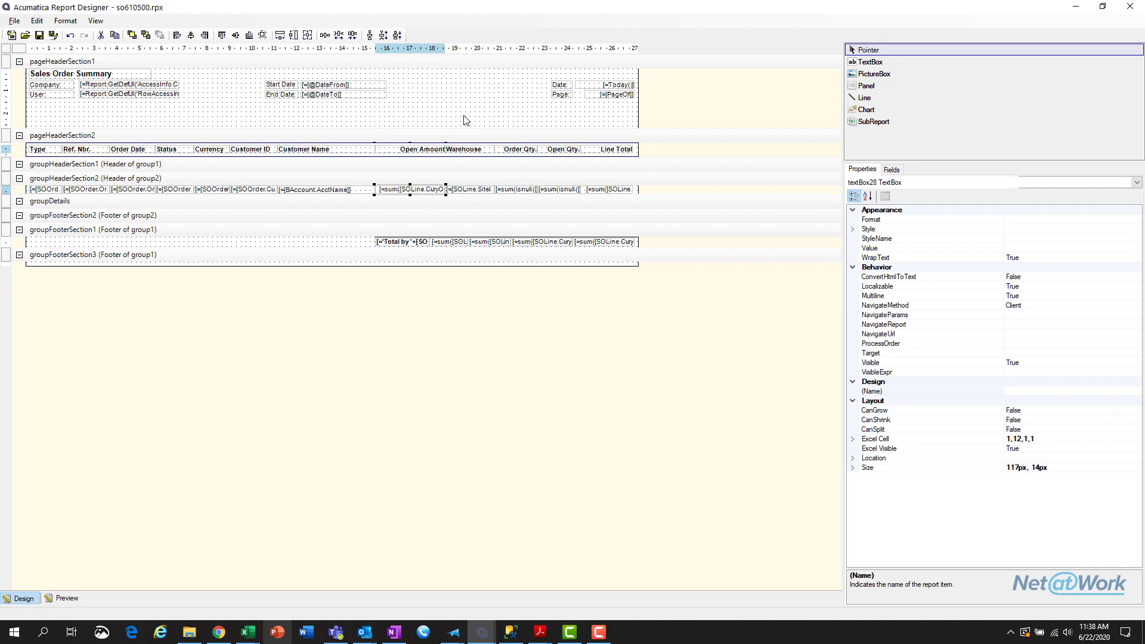
left_click(465, 120)
Try centered text on the Open Amount heading and field, and set their text alignment to Left.
left_click(431, 150)
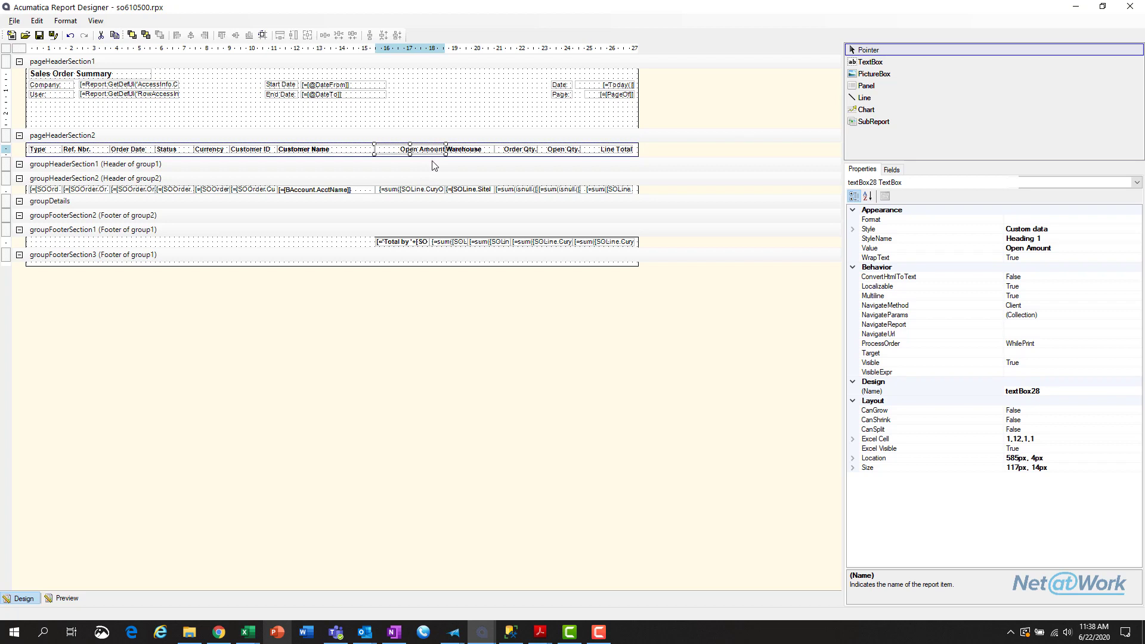
left_click(420, 190, "ctrl")
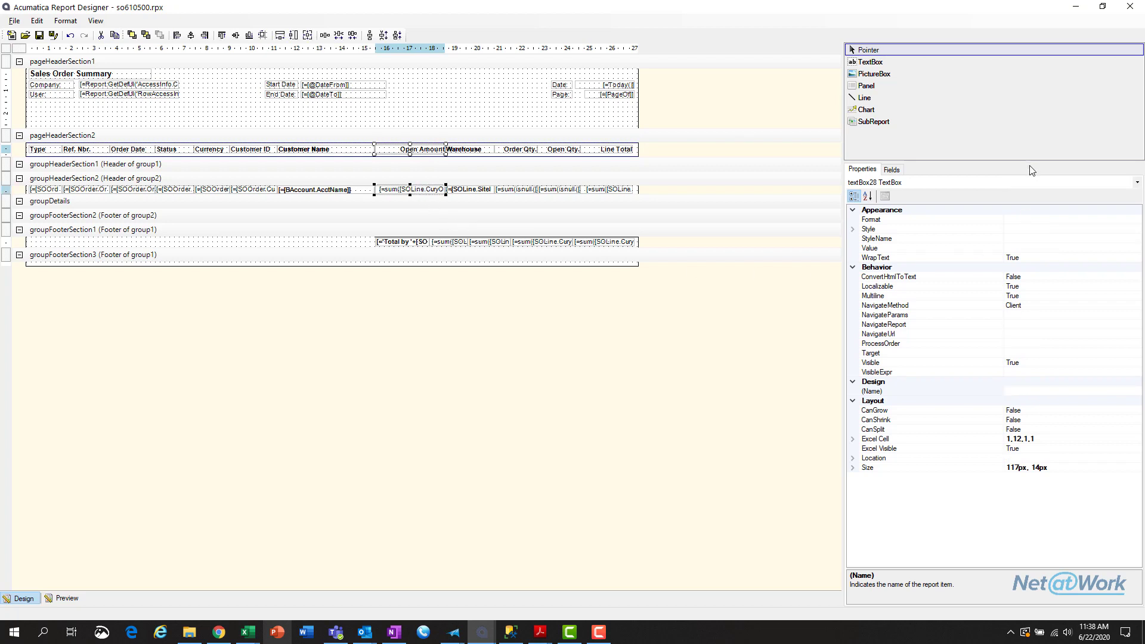
left_click(853, 231)
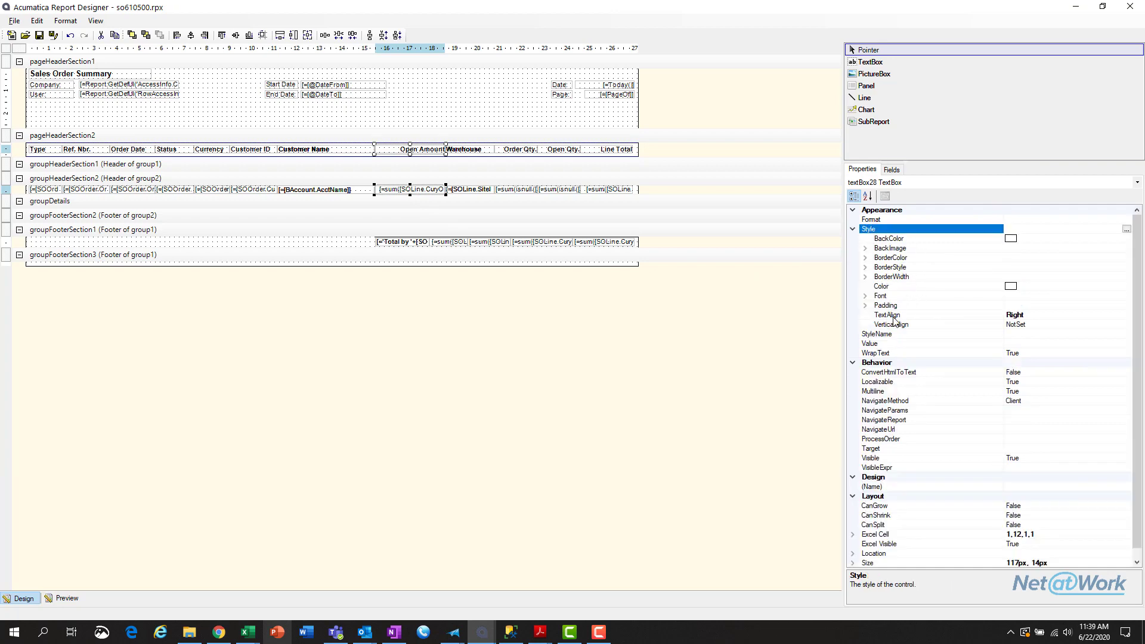
left_click(1027, 316)
left_click(1125, 315)
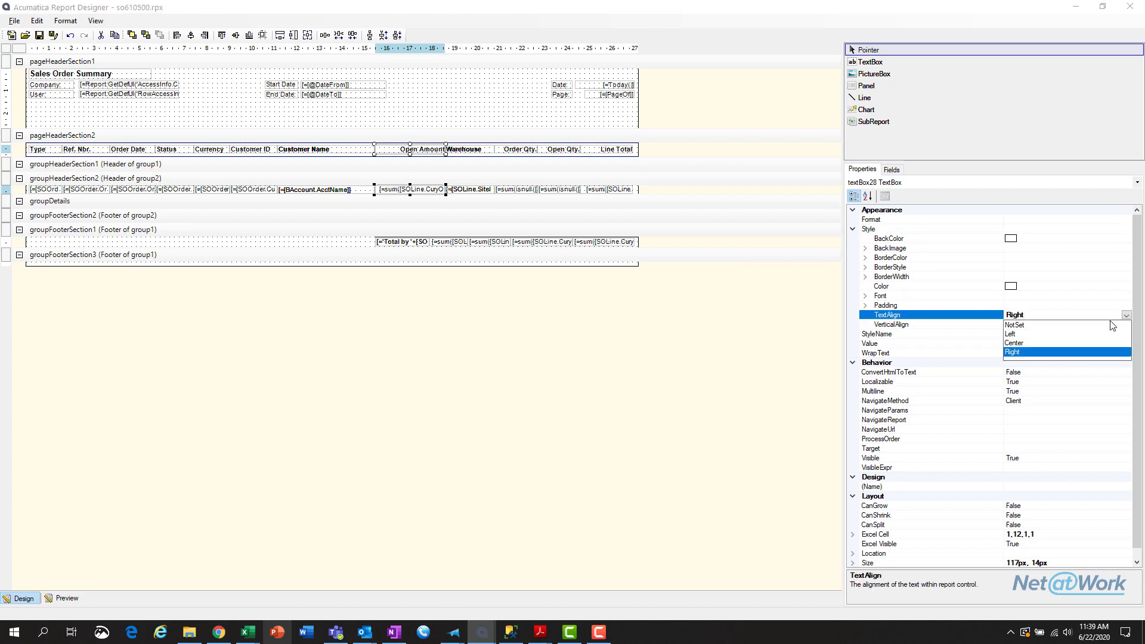
left_click(1016, 343)
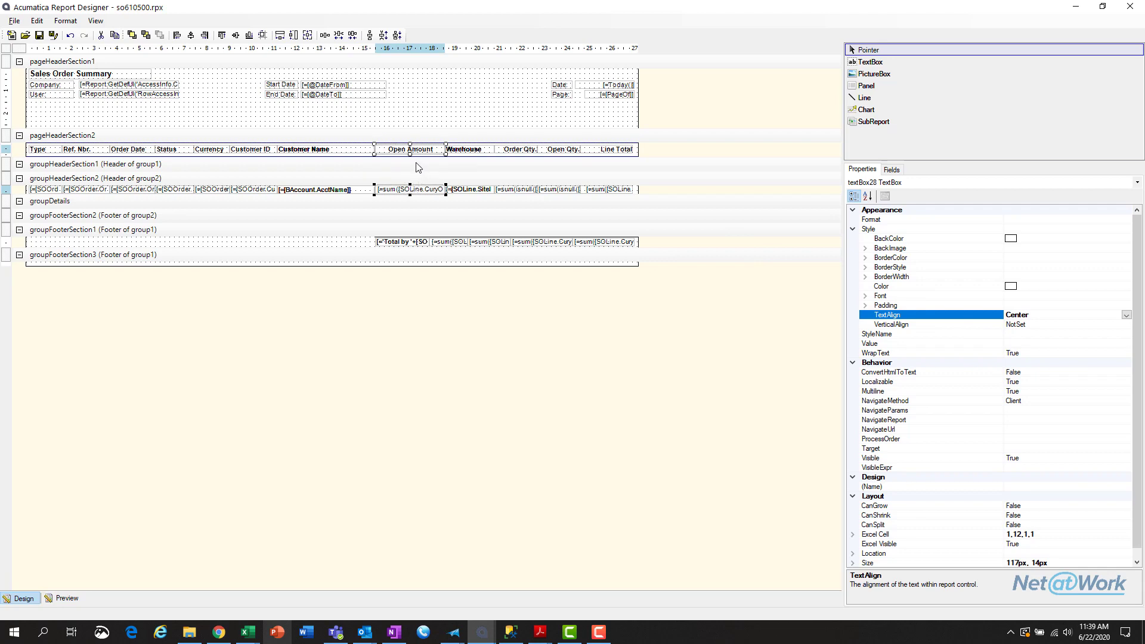
left_click(1125, 315)
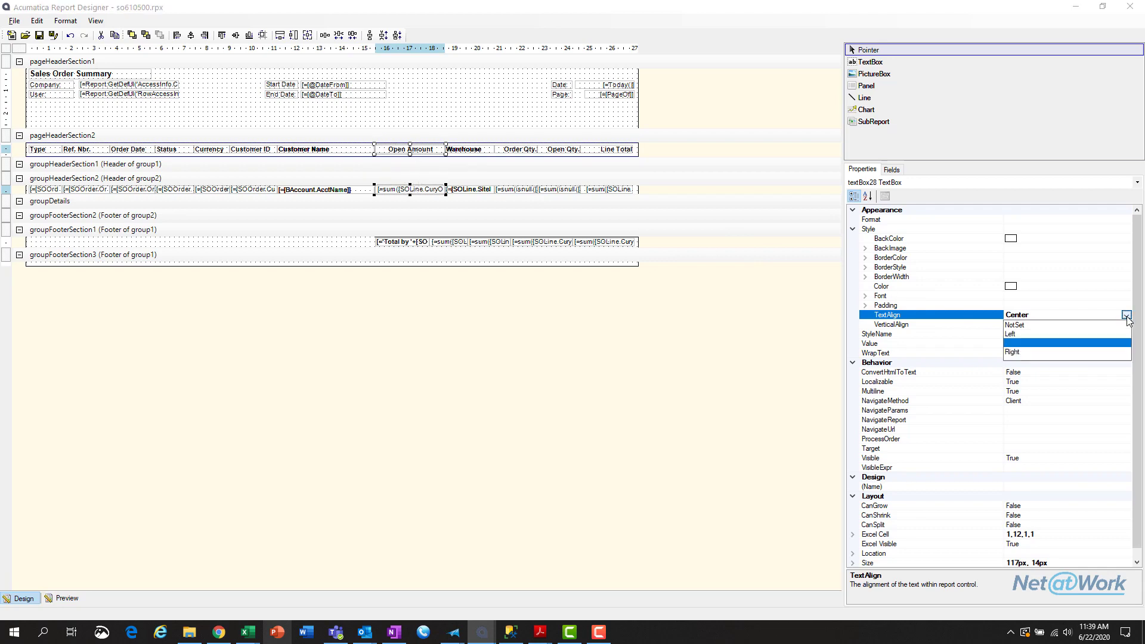
left_click(1011, 337)
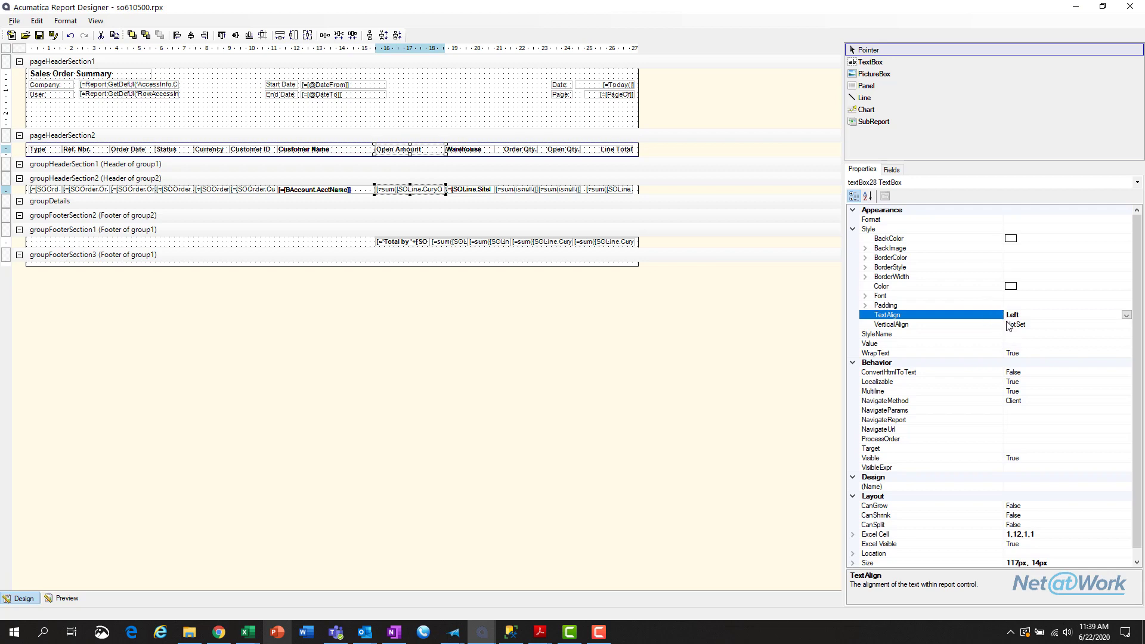
Examine the background image, border color, border style and font properties of the Open Amount heading and field.
left_click(866, 248)
left_click(866, 334)
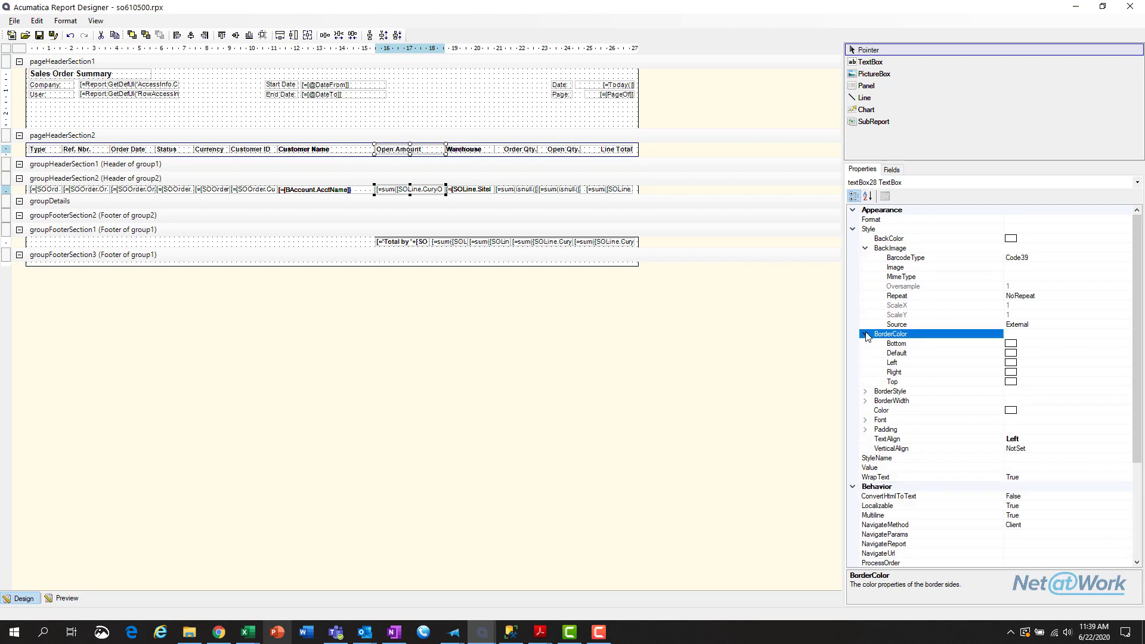
left_click(865, 392)
scroll(899, 395, "down", 1)
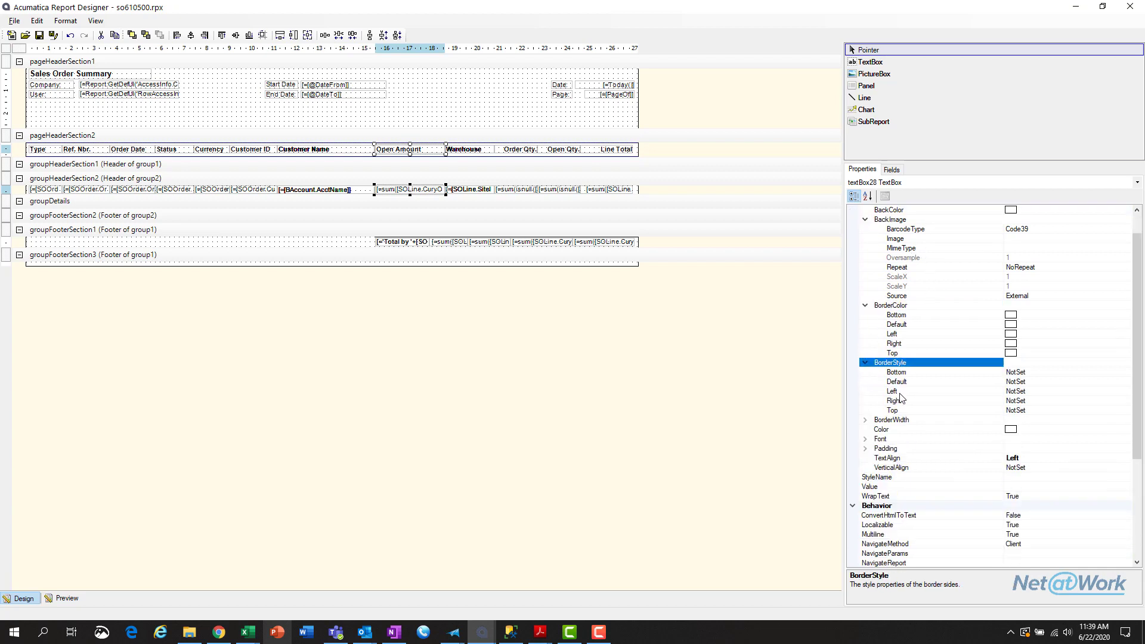
left_click(865, 440)
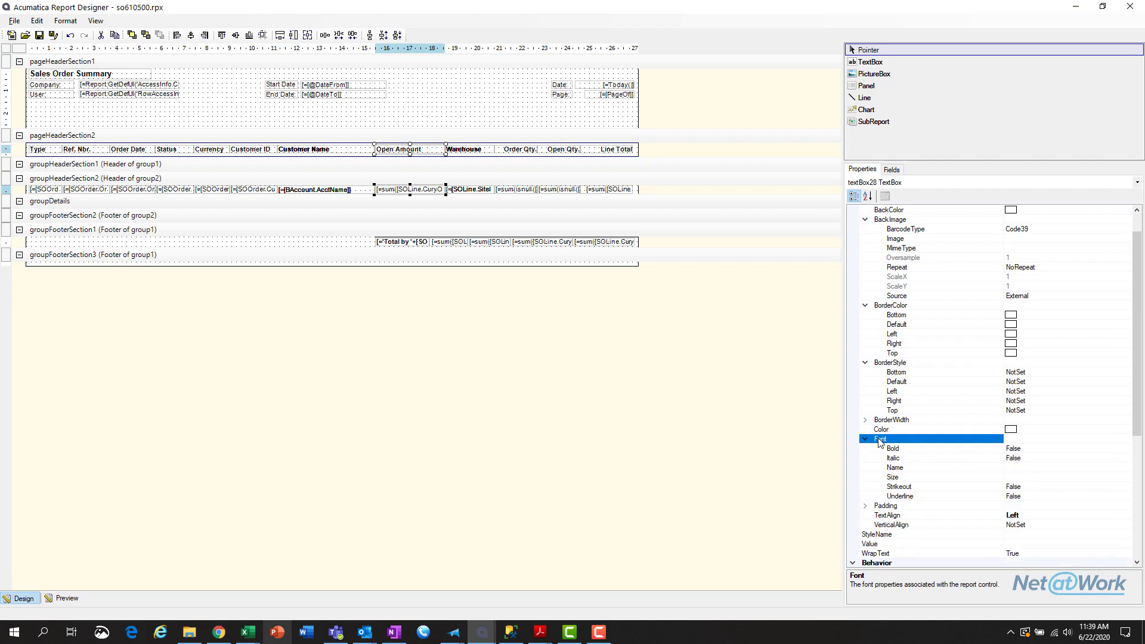
scroll(918, 425, "down", 4)
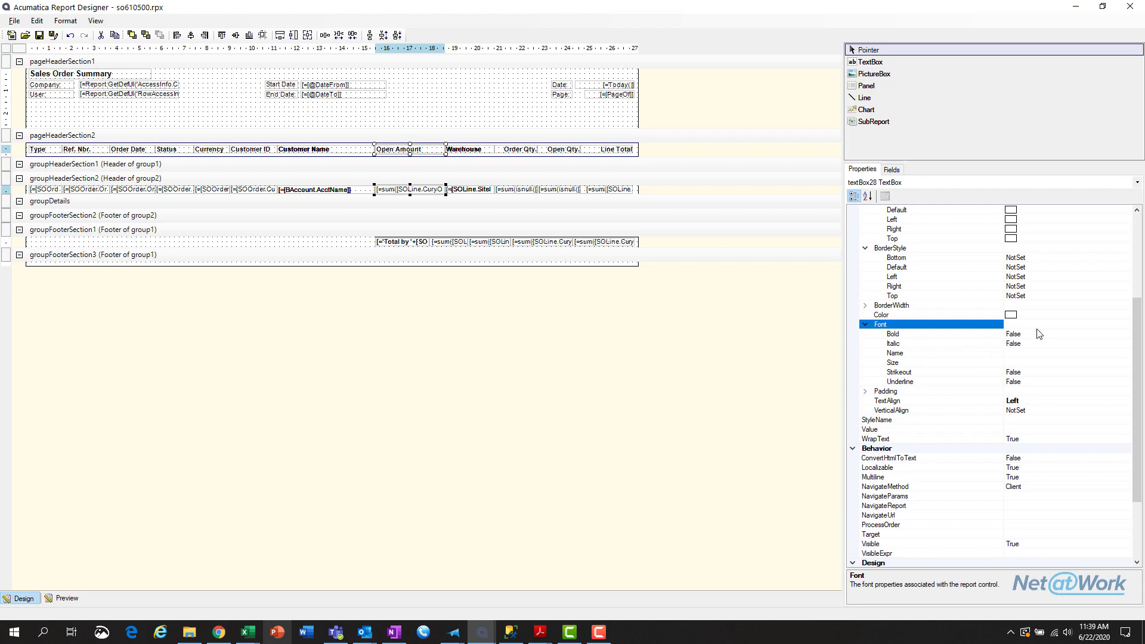
Check the available Bold and VerticalAlign choices for the Open Amount heading and field without changing them.
left_click(1061, 334)
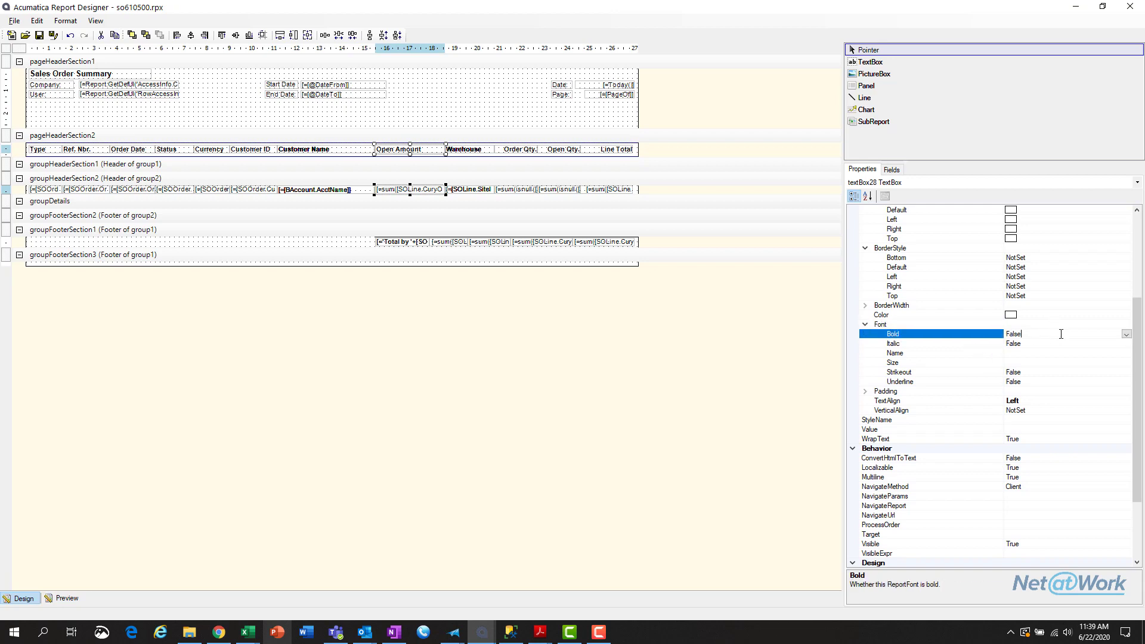
left_click(1121, 334)
left_click(1123, 334)
left_click(1050, 410)
left_click(1125, 410)
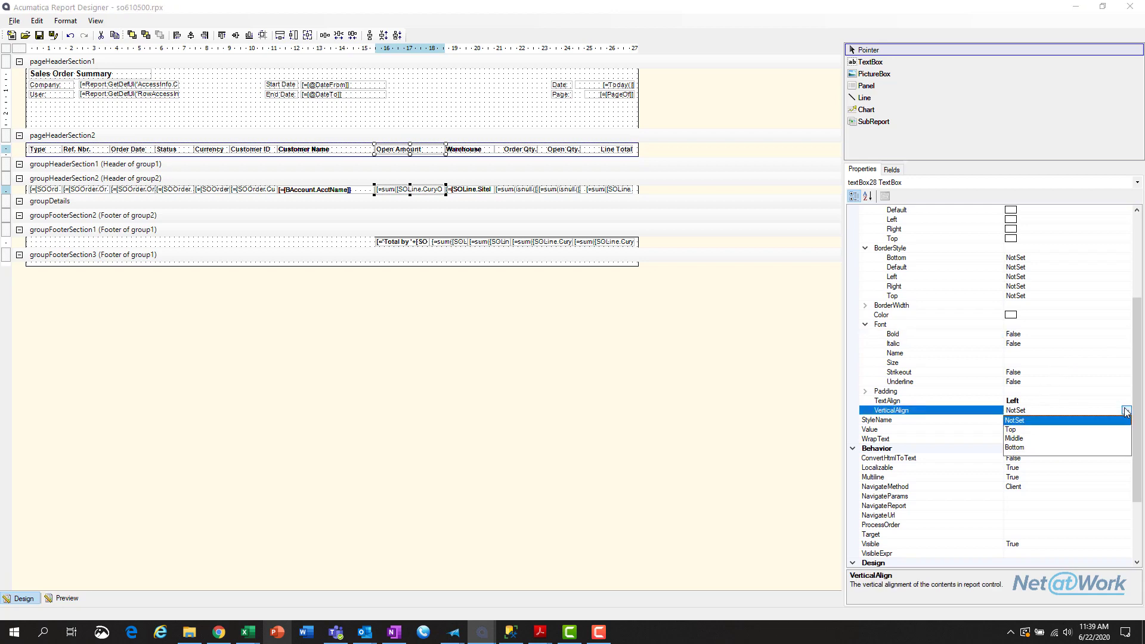
left_click(1125, 412)
View the Expression Editor for the selected boxes' Value, close it unchanged, and review the remaining Behavior and Layout properties.
scroll(1100, 394, "down", 1)
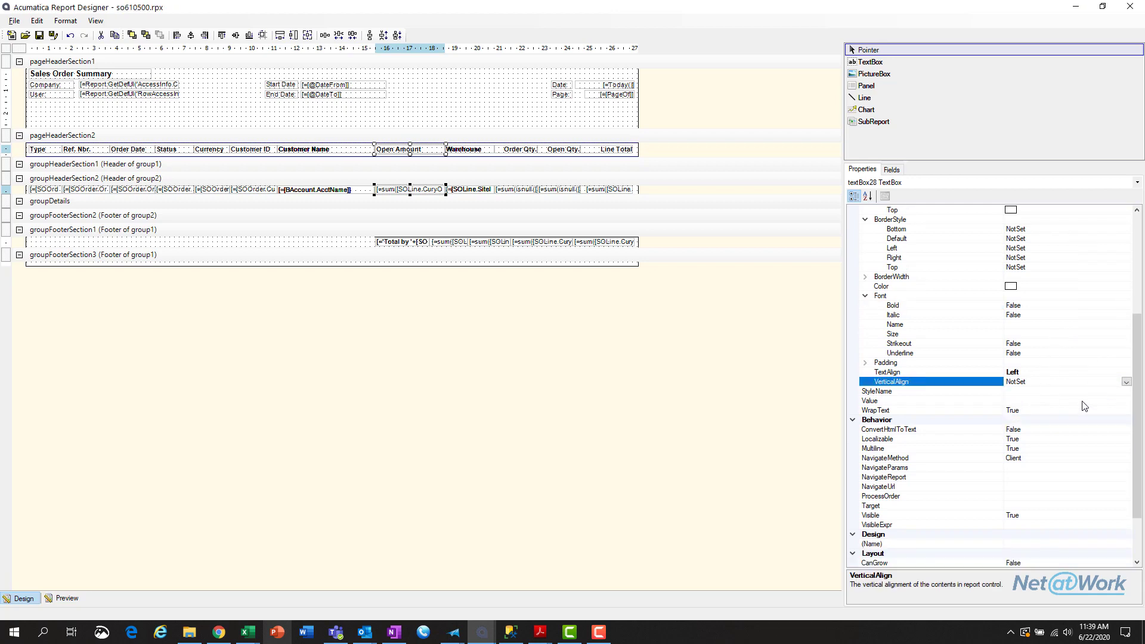
left_click(1086, 401)
left_click(1125, 400)
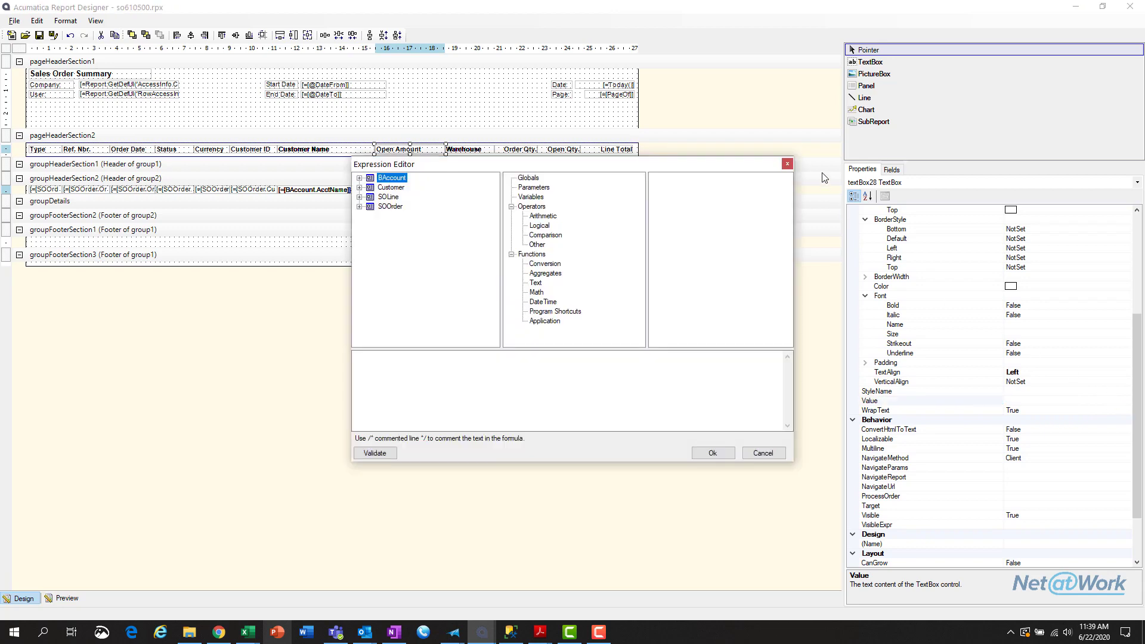
left_click(787, 164)
scroll(1054, 371, "down", 1)
scroll(1055, 370, "down", 1)
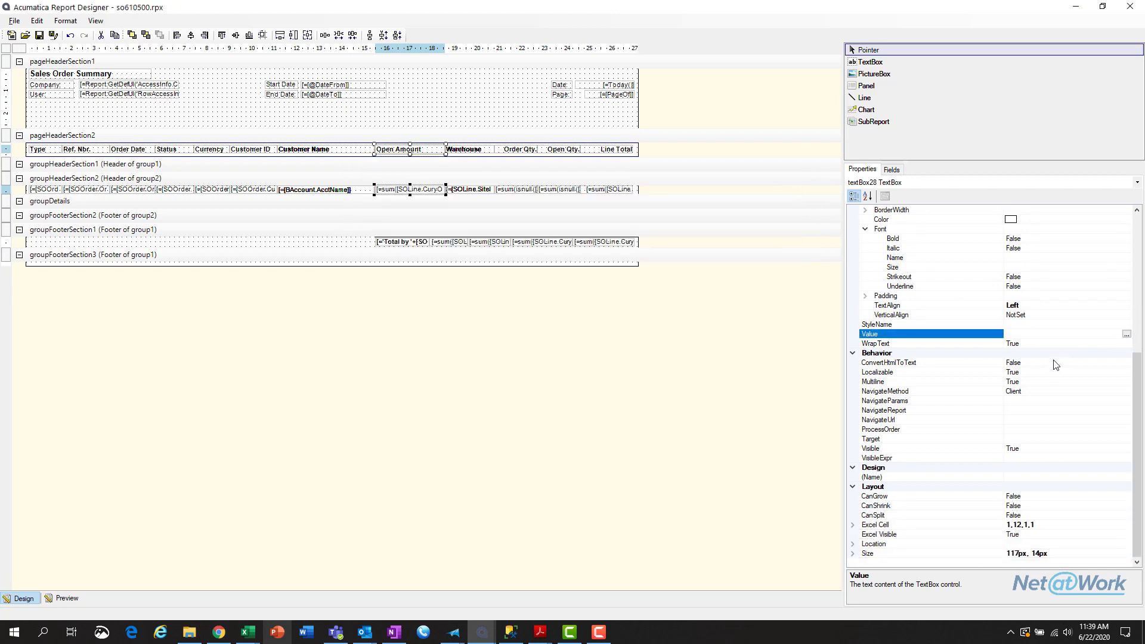
Change the text of the Open Amount column heading to Description.
scroll(1043, 366, "up", 8)
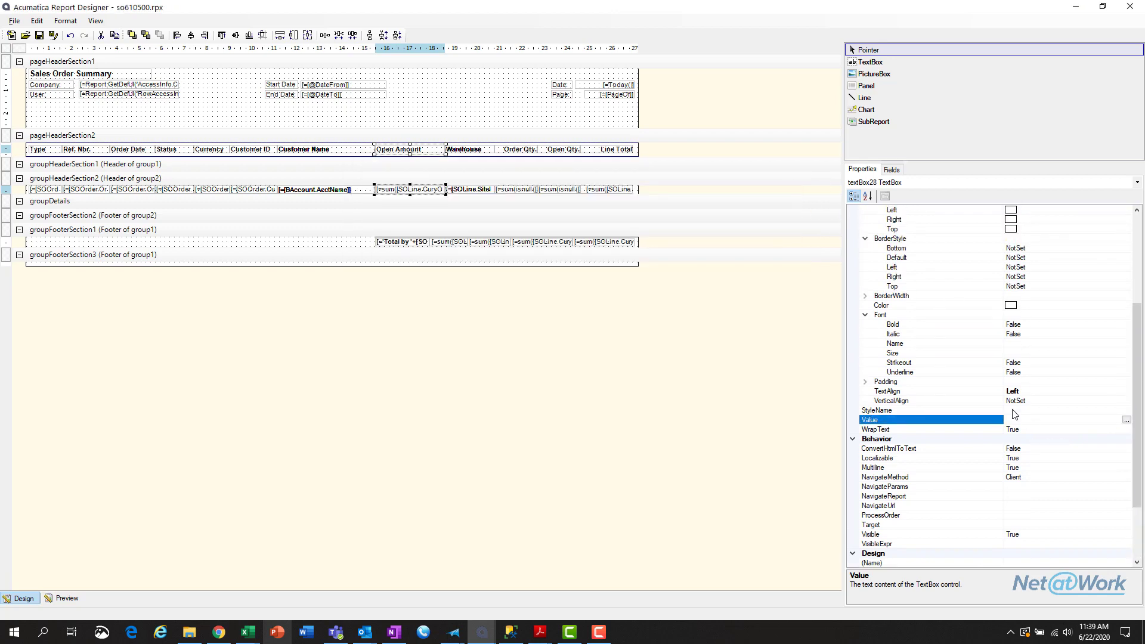
scroll(1007, 406, "up", 1)
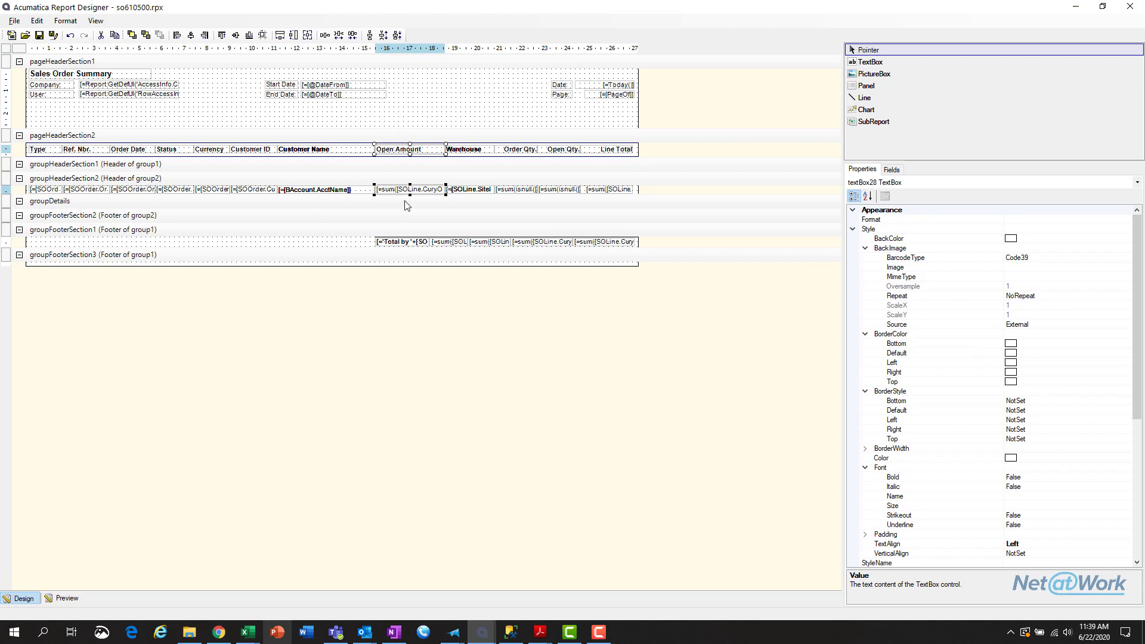
double_click(408, 148)
type("Description")
left_click(431, 188)
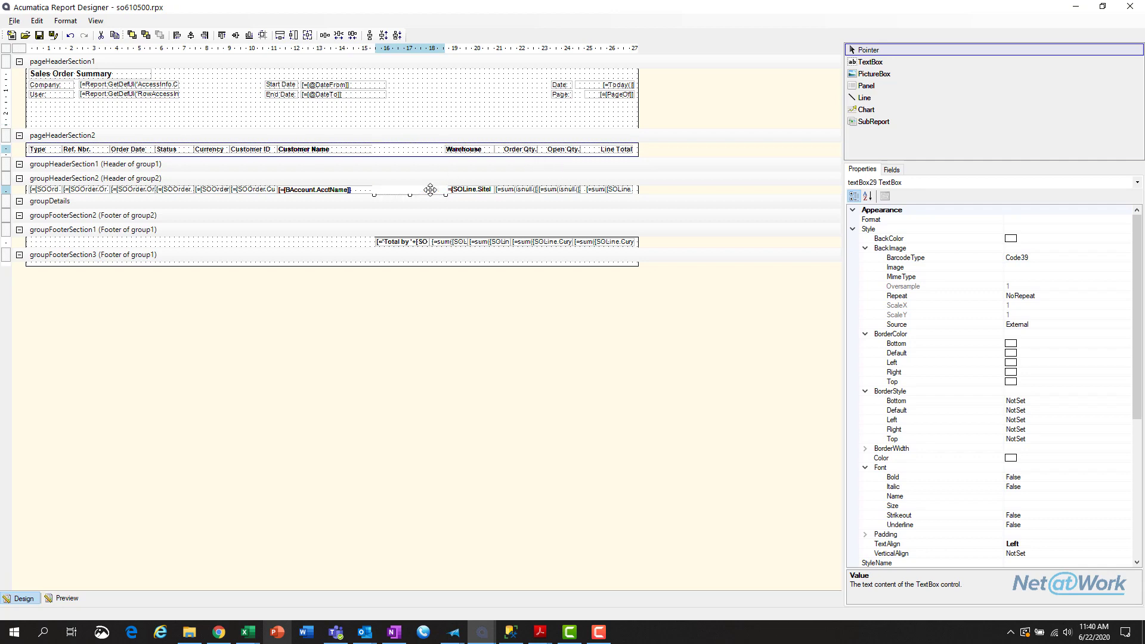
Switch to the browser's Sales Orders page and inspect the data class and data field behind the order's Description box.
left_click(891, 169)
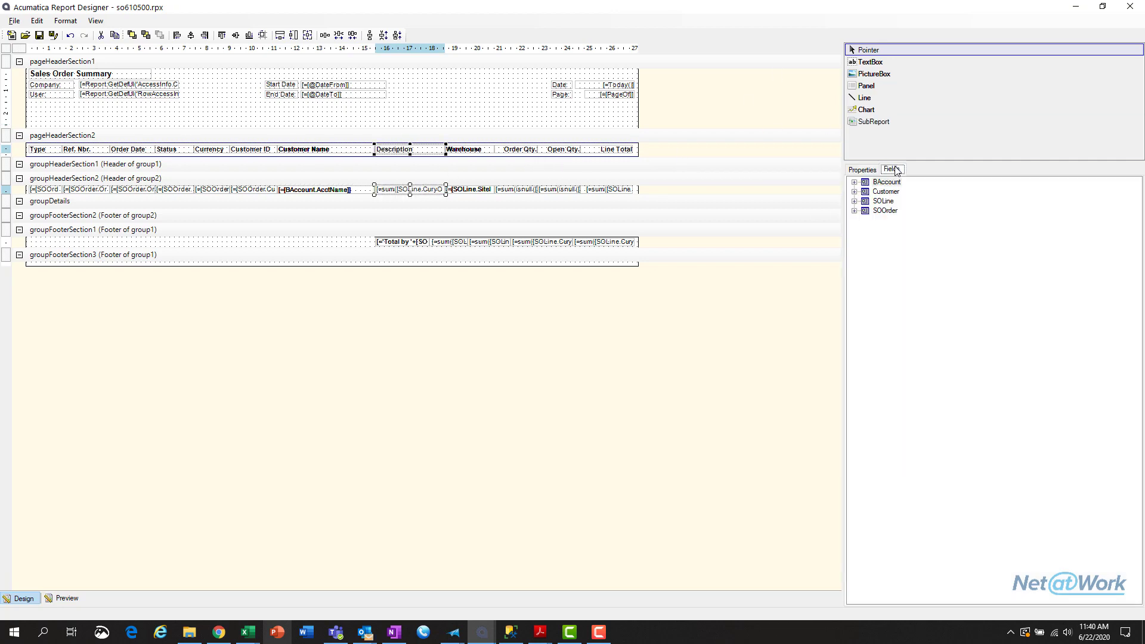
key("alt+Tab")
key("alt+Tab")
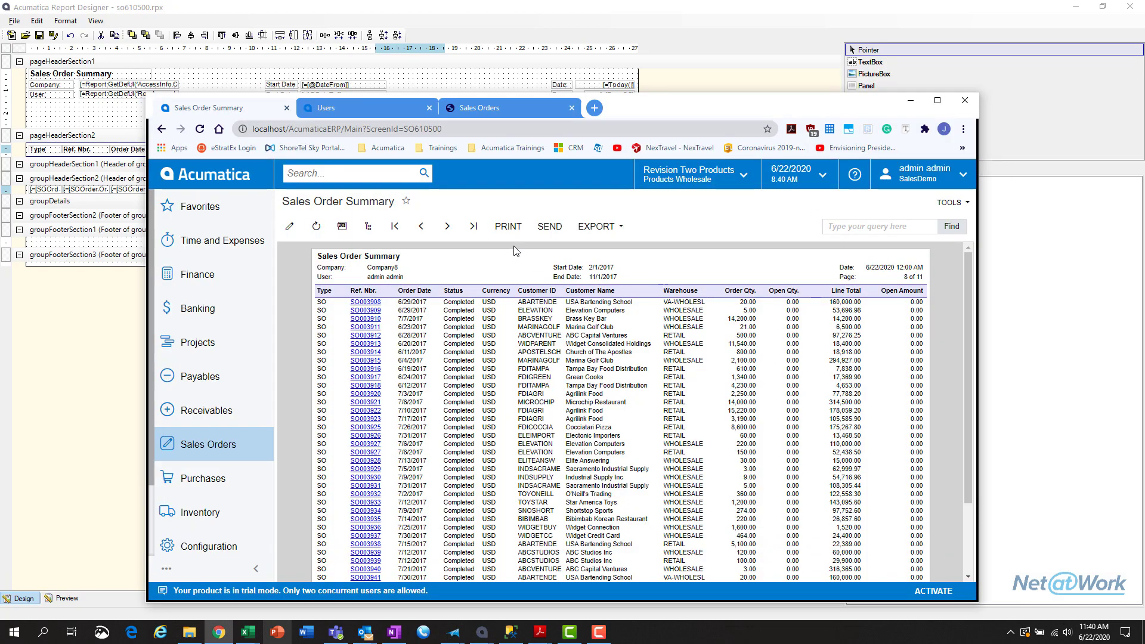
left_click(486, 108)
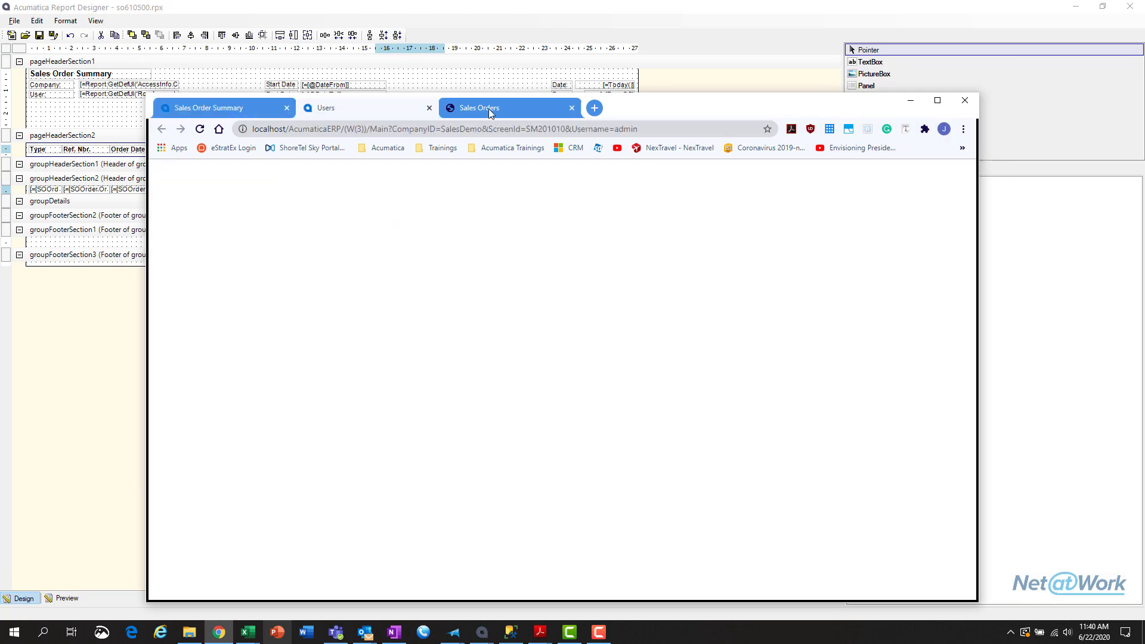
left_click(419, 324, "ctrl+alt")
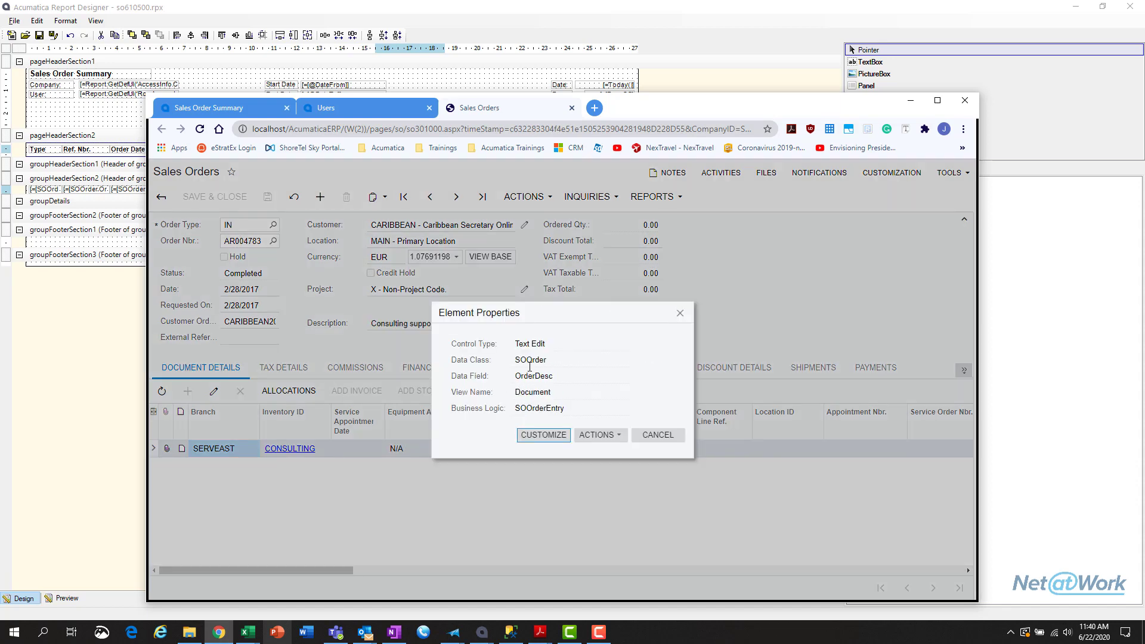
left_click_drag(517, 375, 553, 375)
Return to Report Designer and locate the OrderDesc field among the SOOrder fields.
left_click(1043, 329)
left_click(854, 211)
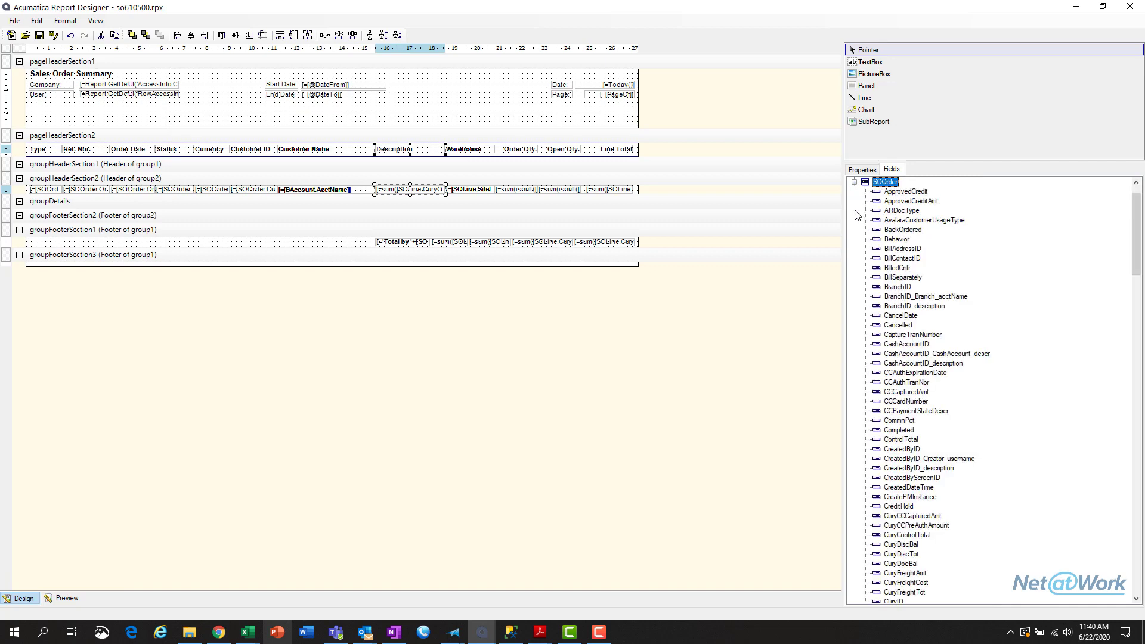
scroll(903, 297, "down", 10)
scroll(904, 296, "down", 15)
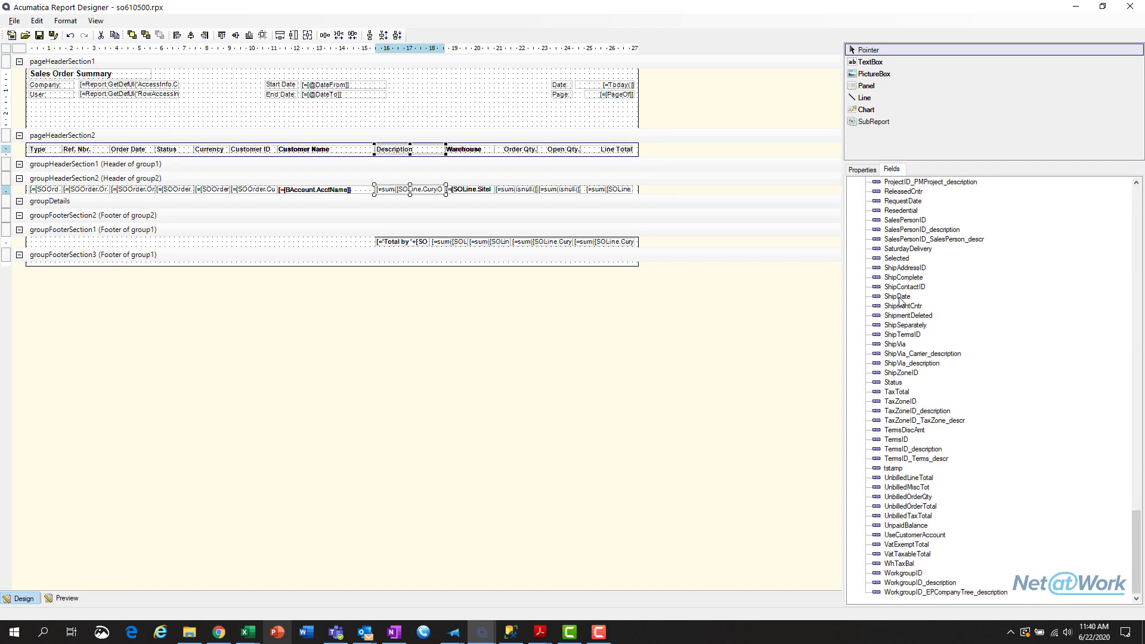
scroll(900, 301, "up", 10)
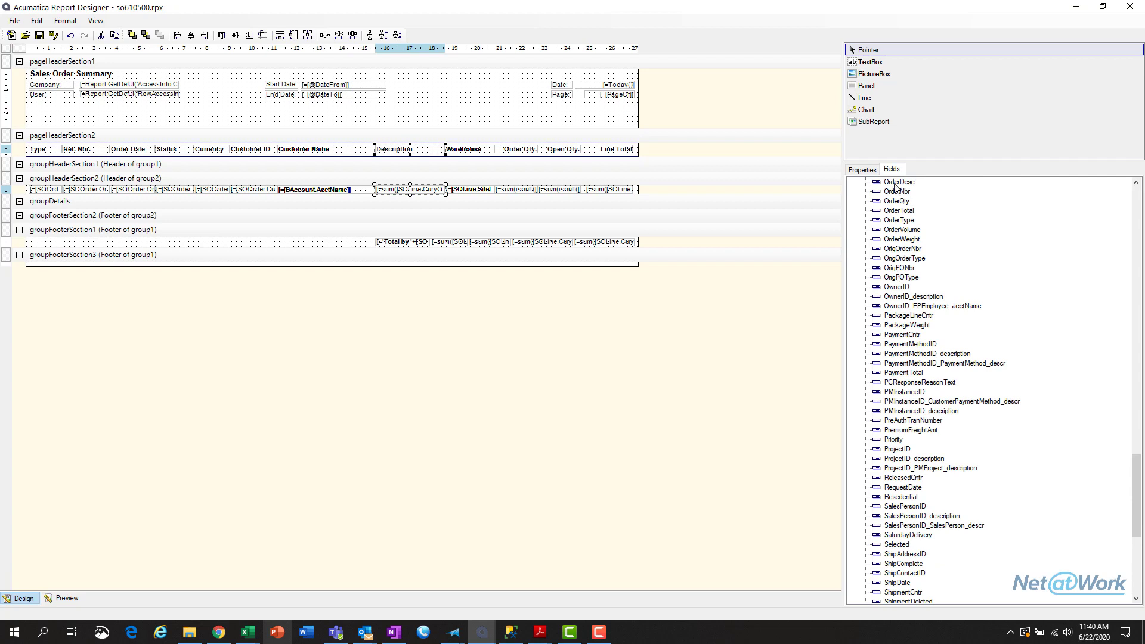
left_click(863, 169)
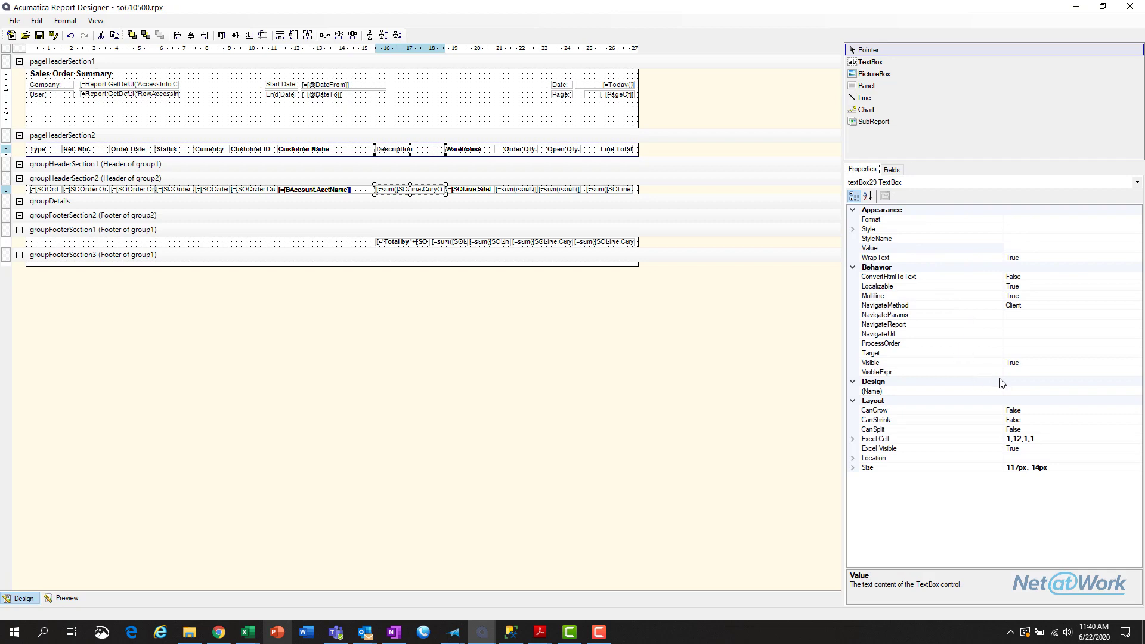
left_click(899, 170)
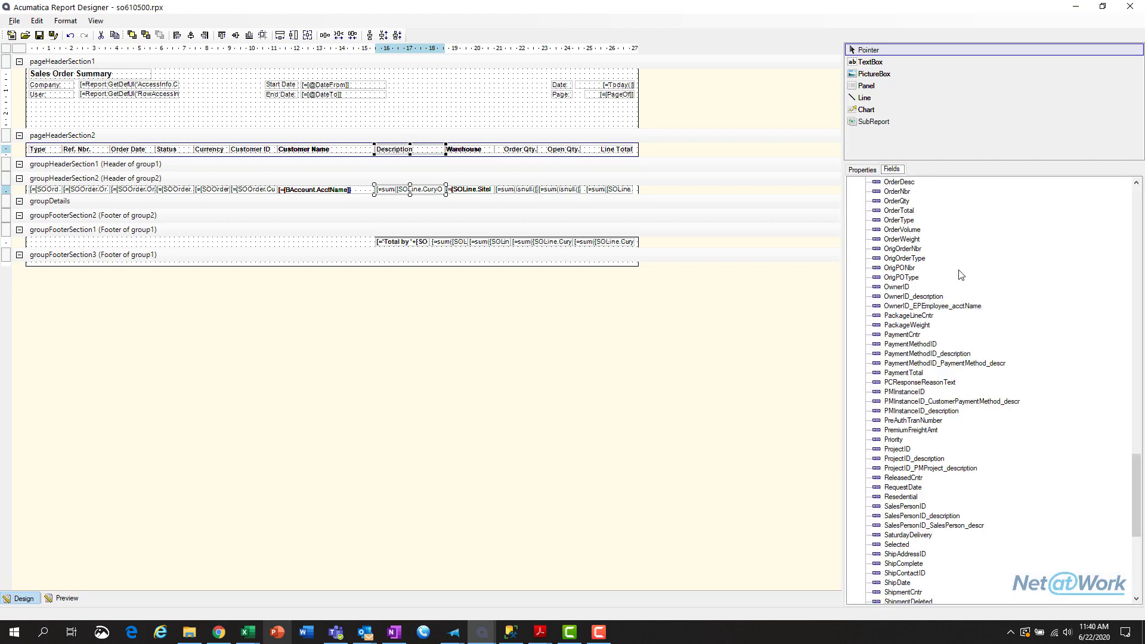
Replace the value expression of the detail field under the Description heading with [SOOrder.OrderDesc].
left_click(862, 170)
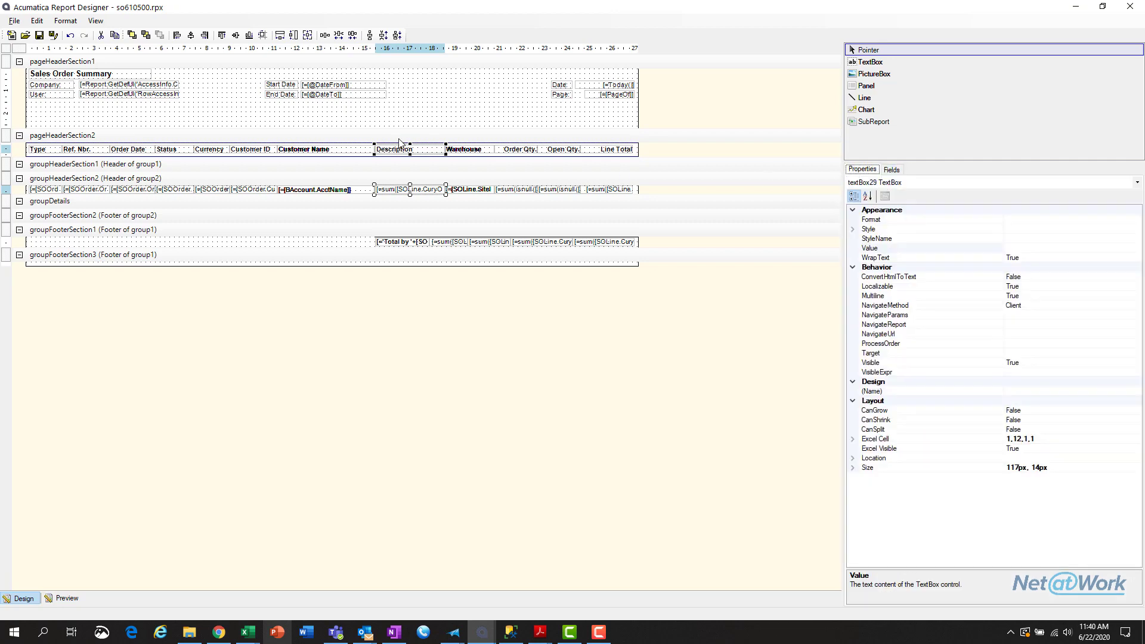
left_click(344, 189)
left_click(412, 191)
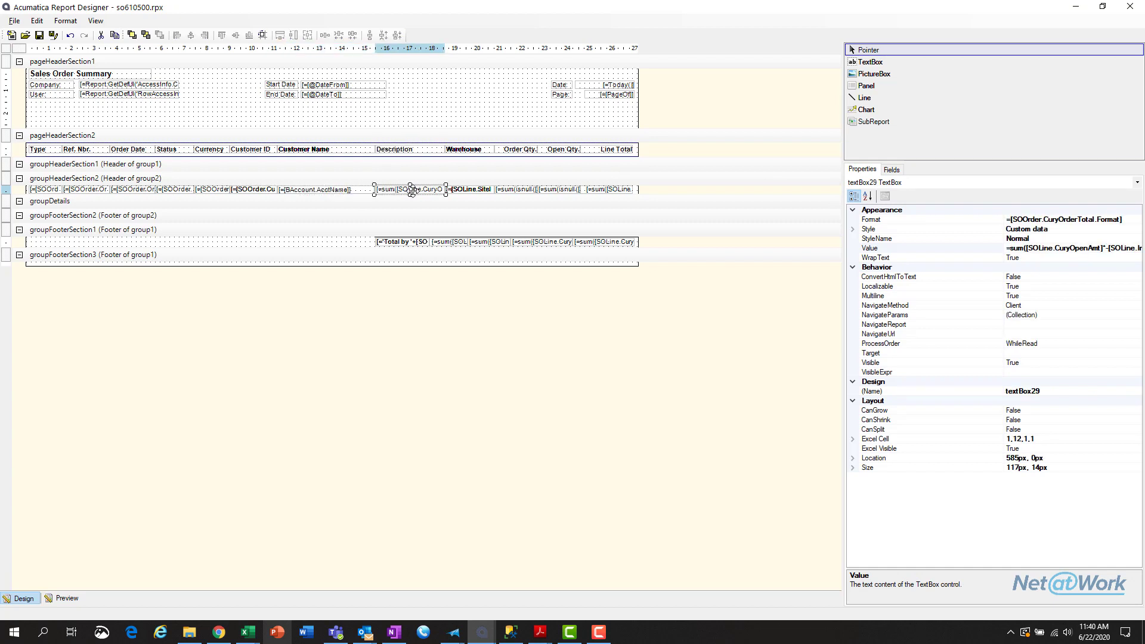
left_click(1136, 251)
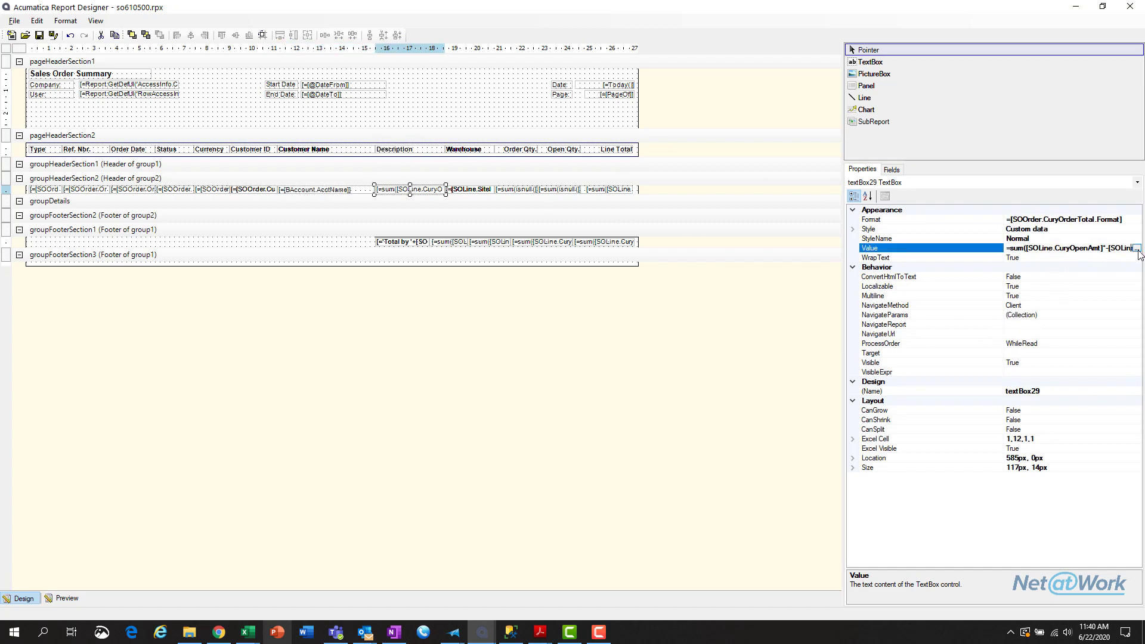
left_click(1136, 249)
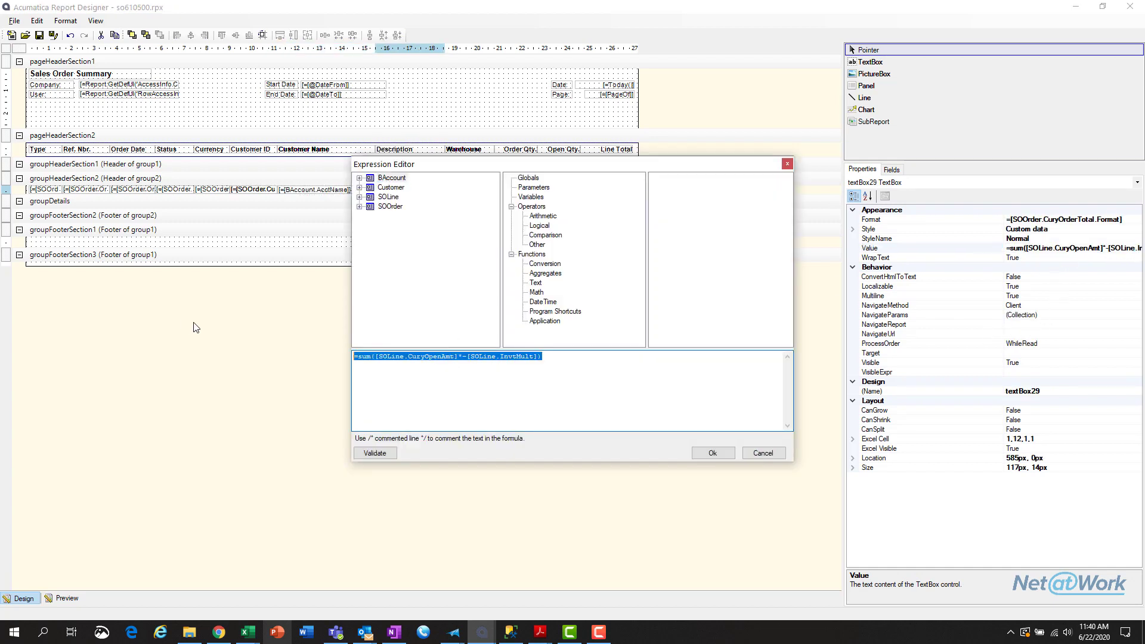
key("Delete")
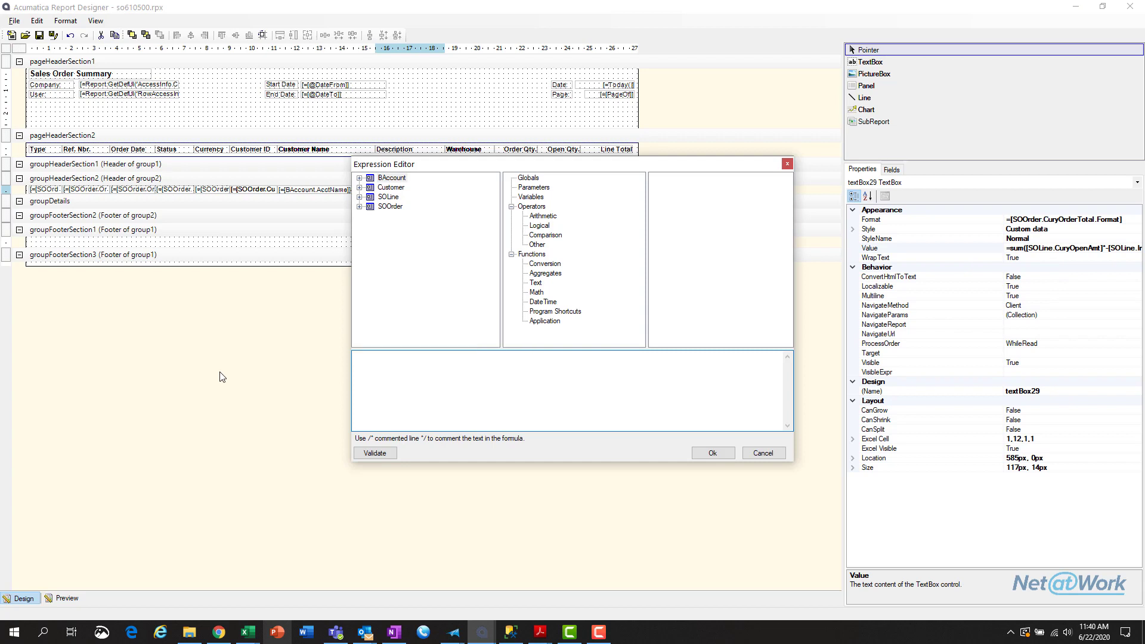
left_click(359, 206)
scroll(459, 298, "down", 15)
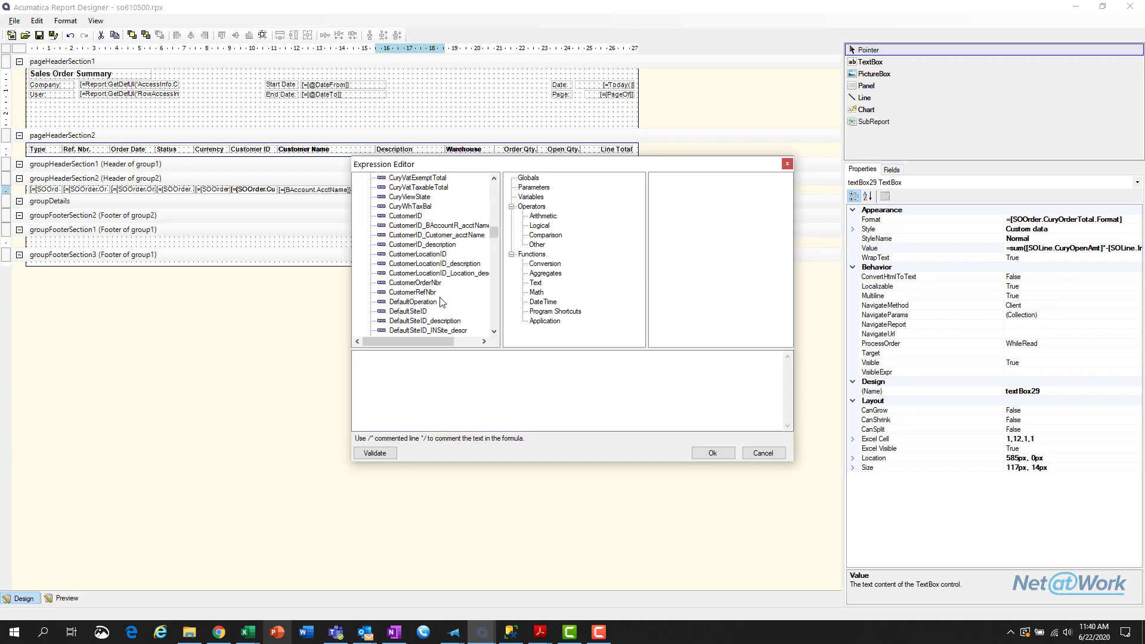
scroll(438, 302, "down", 20)
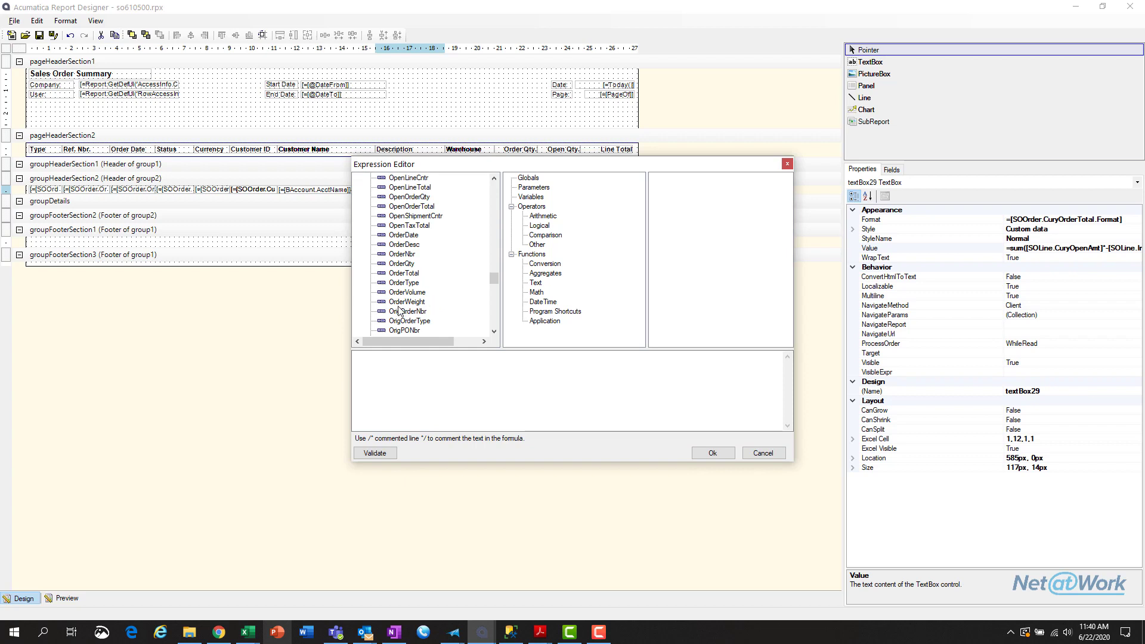
double_click(404, 245)
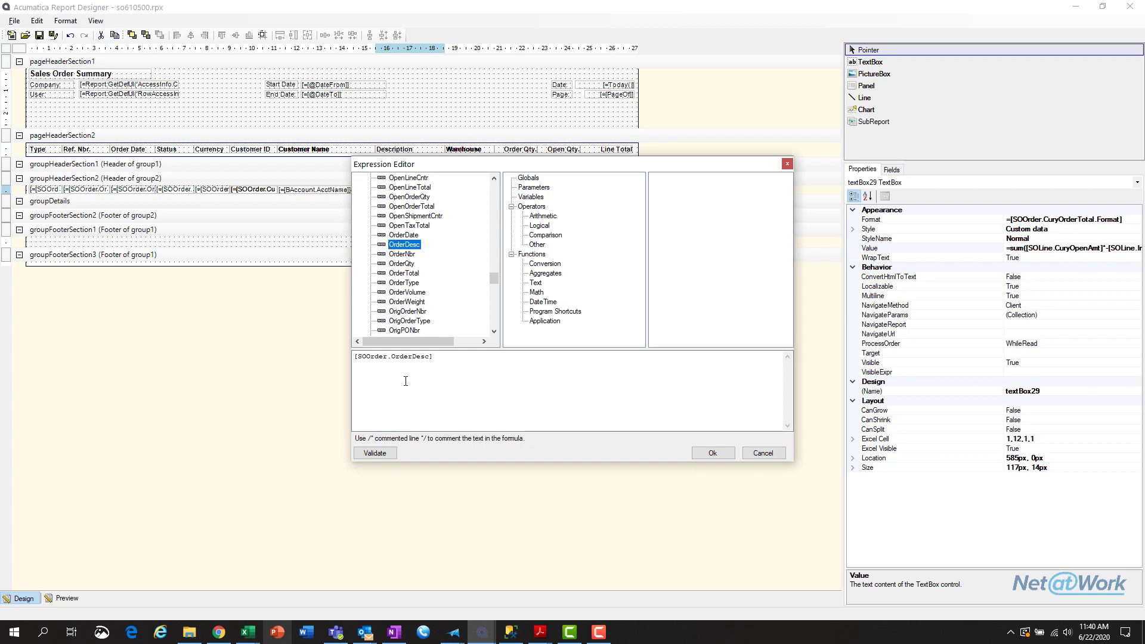
left_click(710, 453)
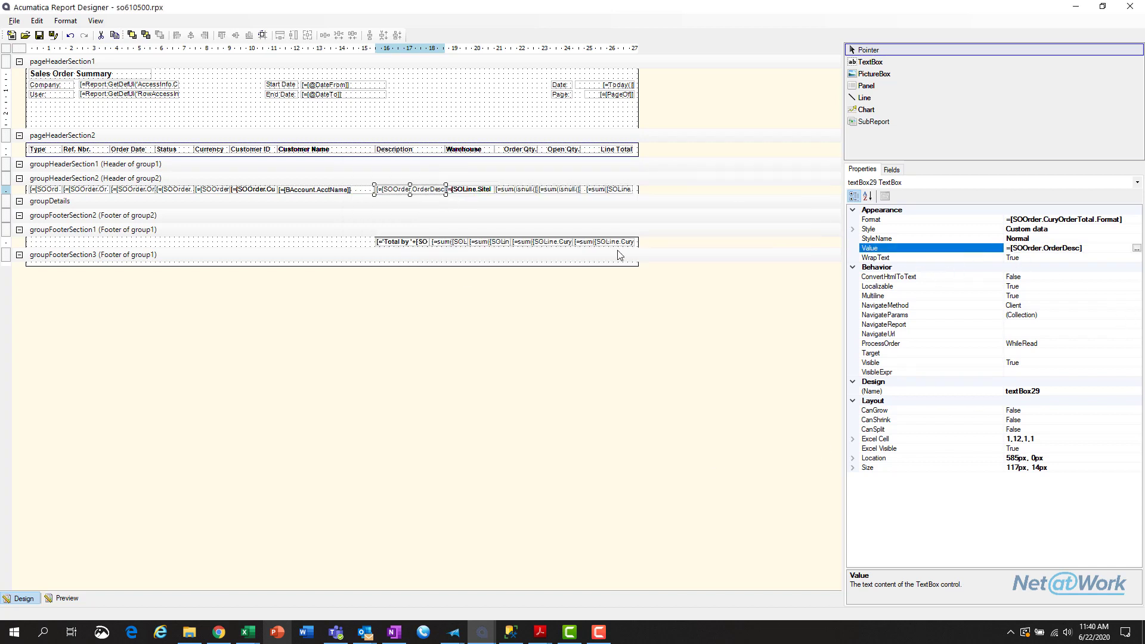
Preview the report, return to the design, and check the properties of the Customer Name and Description headings and fields.
left_click(65, 599)
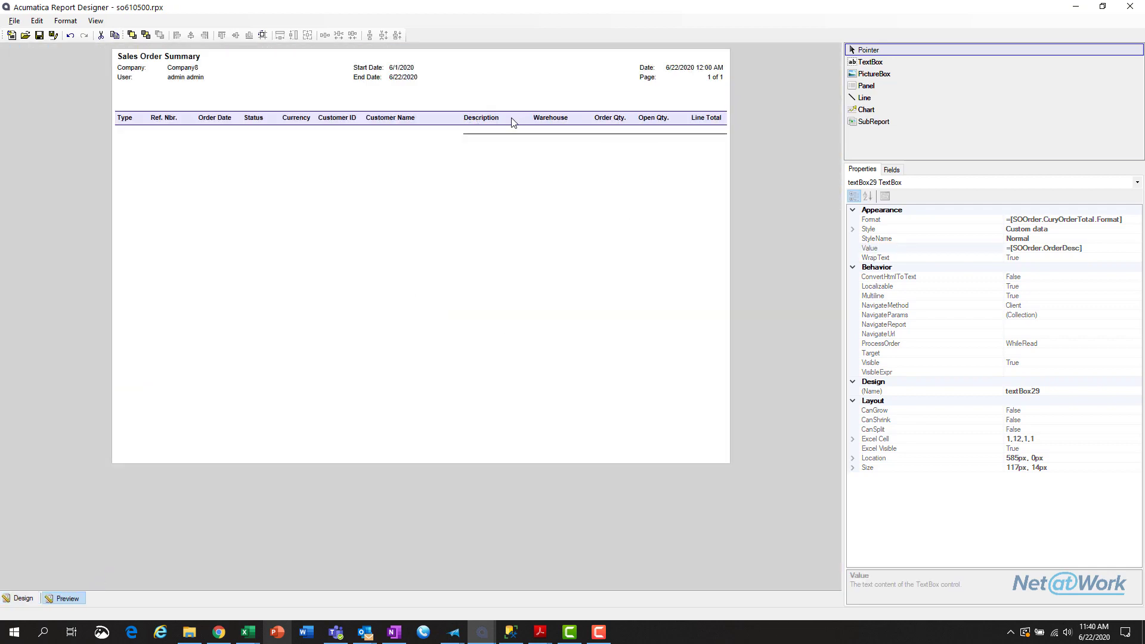
left_click(24, 598)
left_click(344, 192)
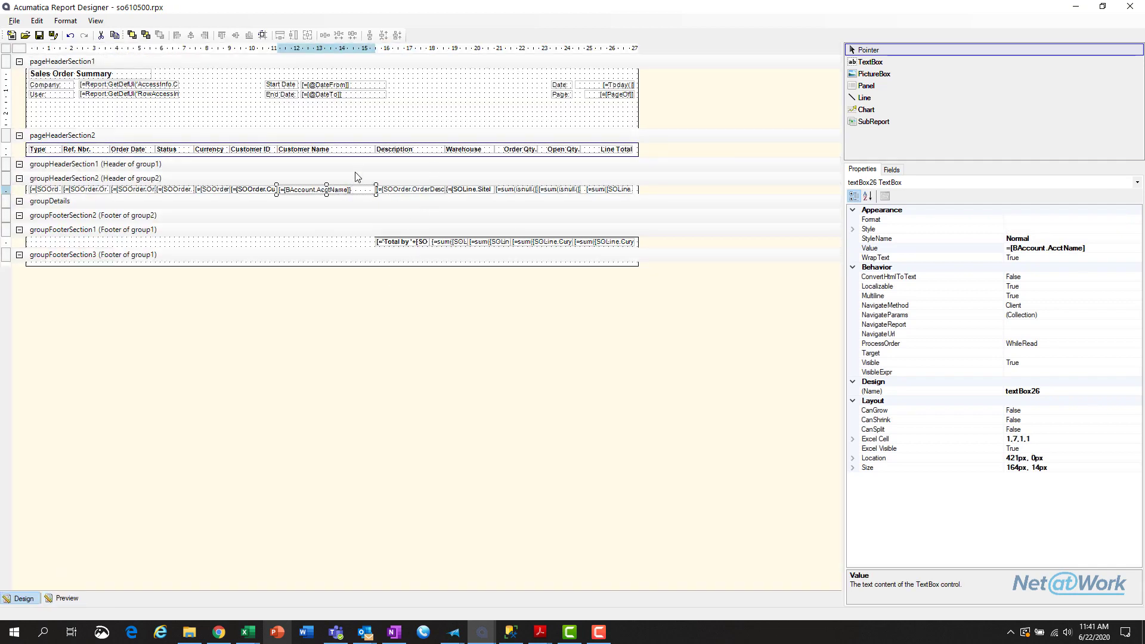
left_click(352, 148)
left_click(407, 190)
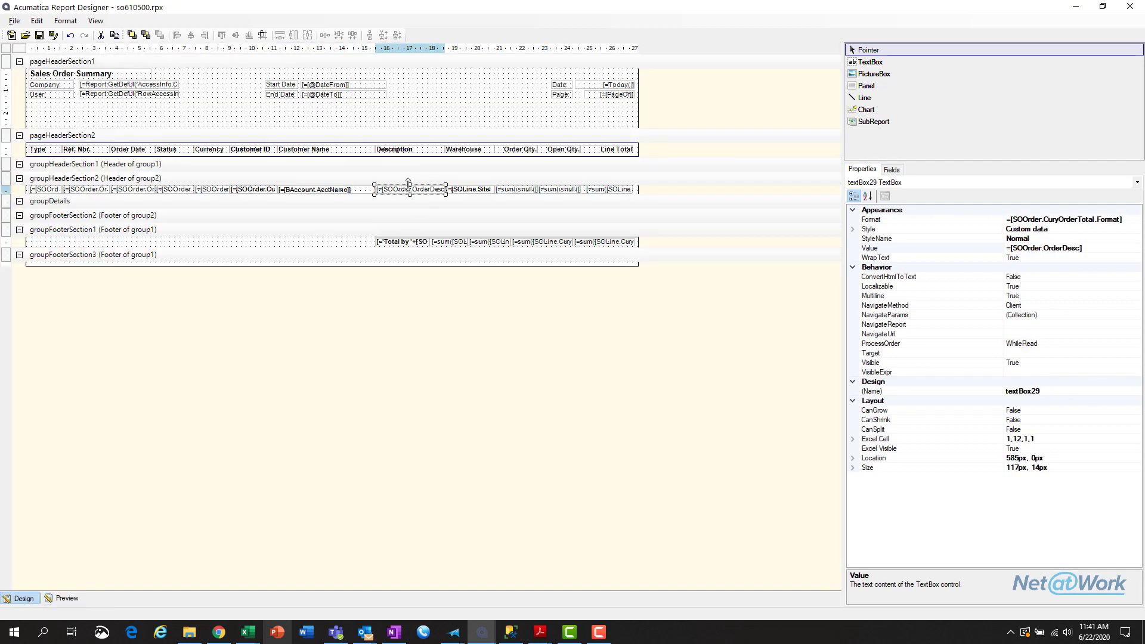
left_click(413, 150)
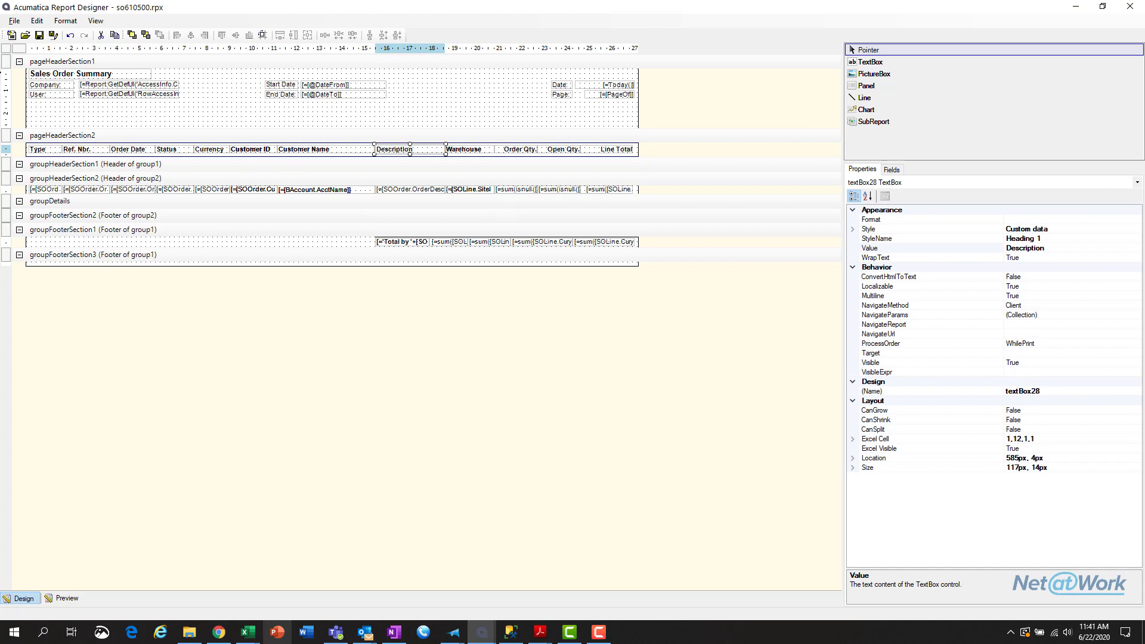
left_click(15, 21)
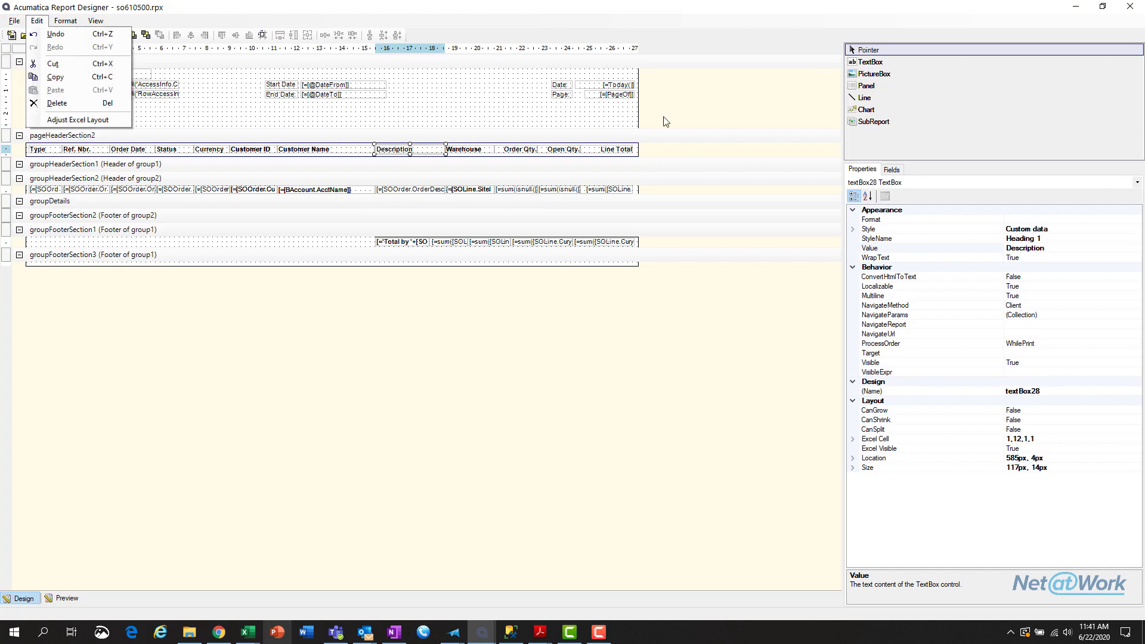
left_click(900, 173)
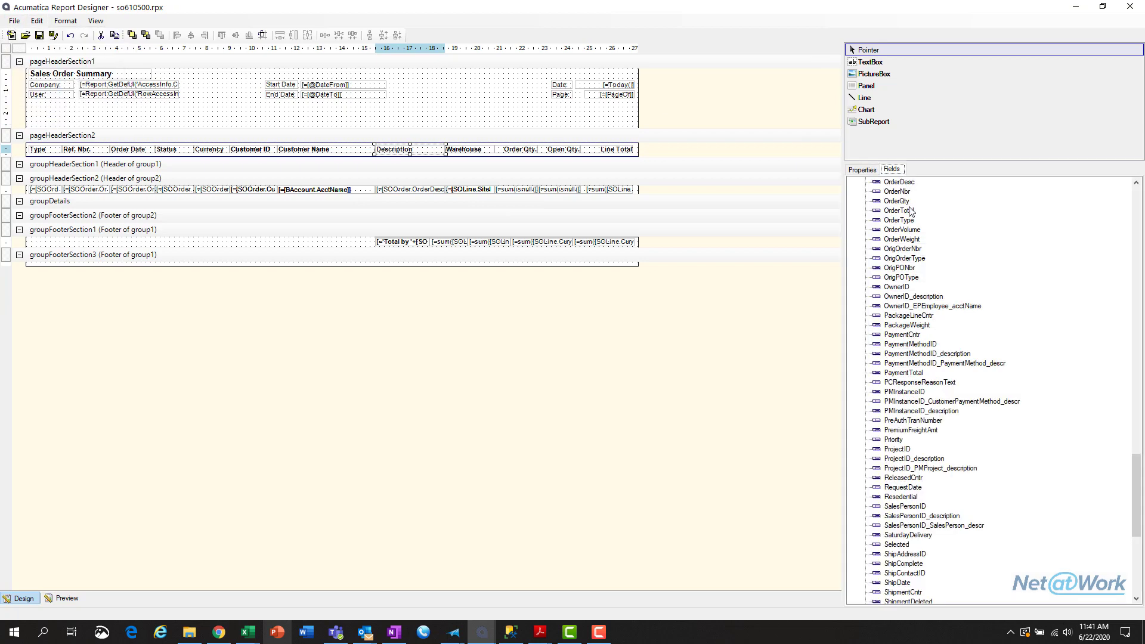
scroll(912, 212, "up", 4)
left_click(13, 21)
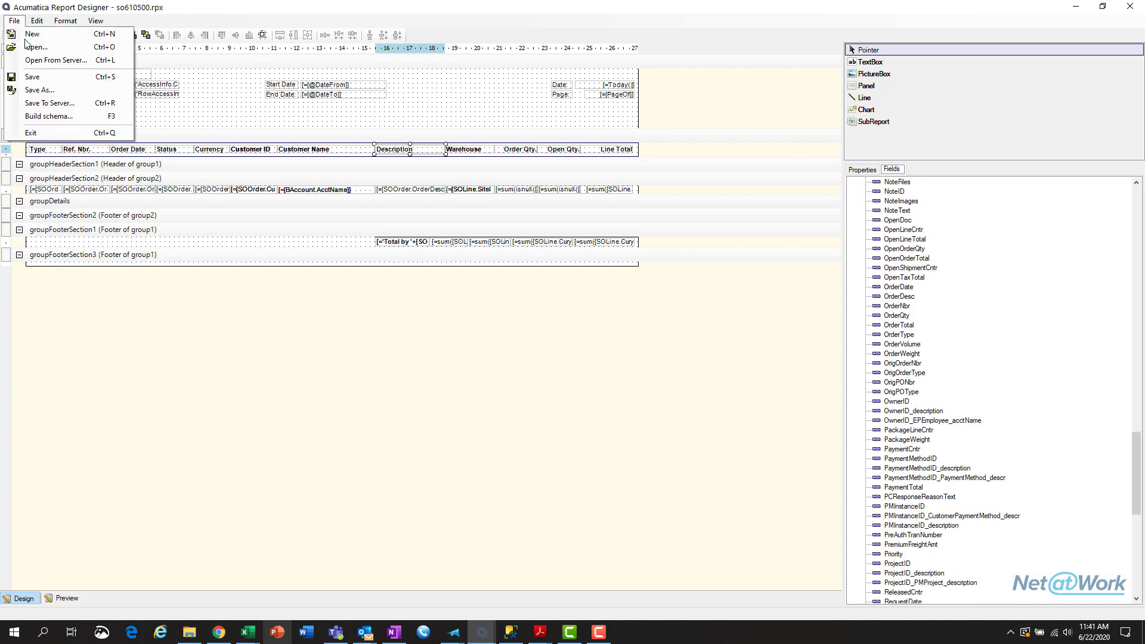
left_click(51, 118)
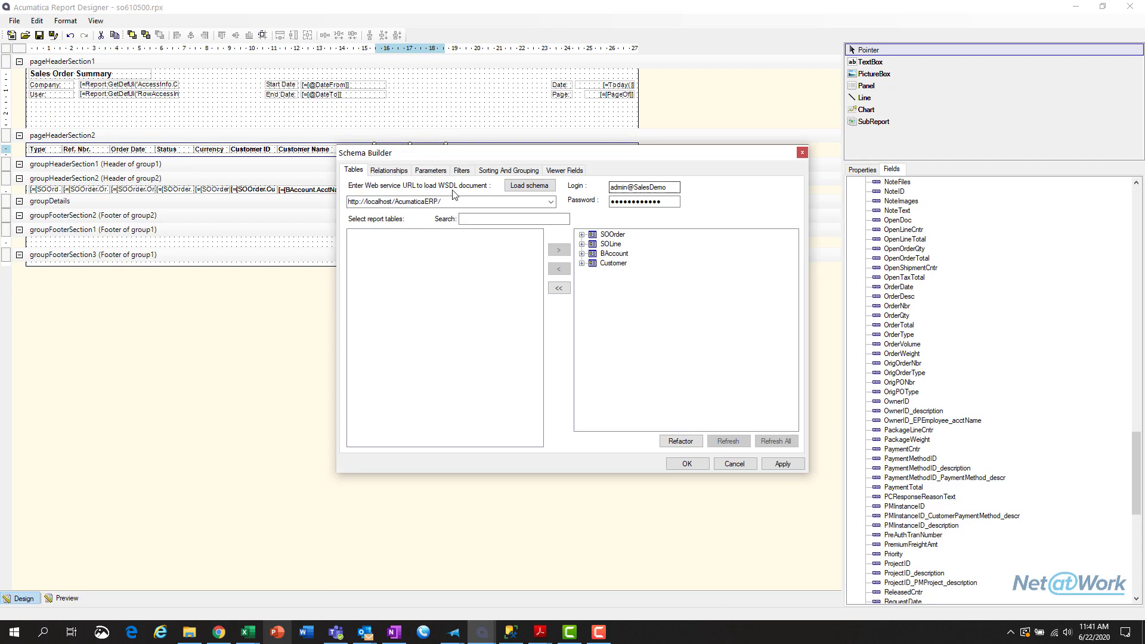
left_click(514, 187)
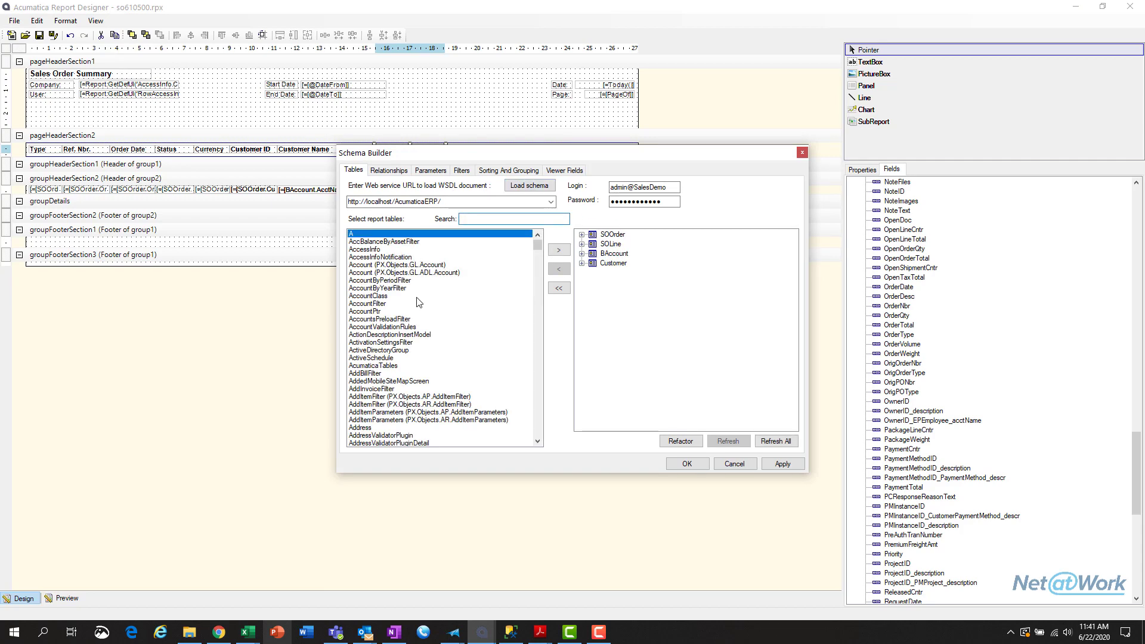
scroll(417, 304, "down", 5)
scroll(420, 338, "down", 15)
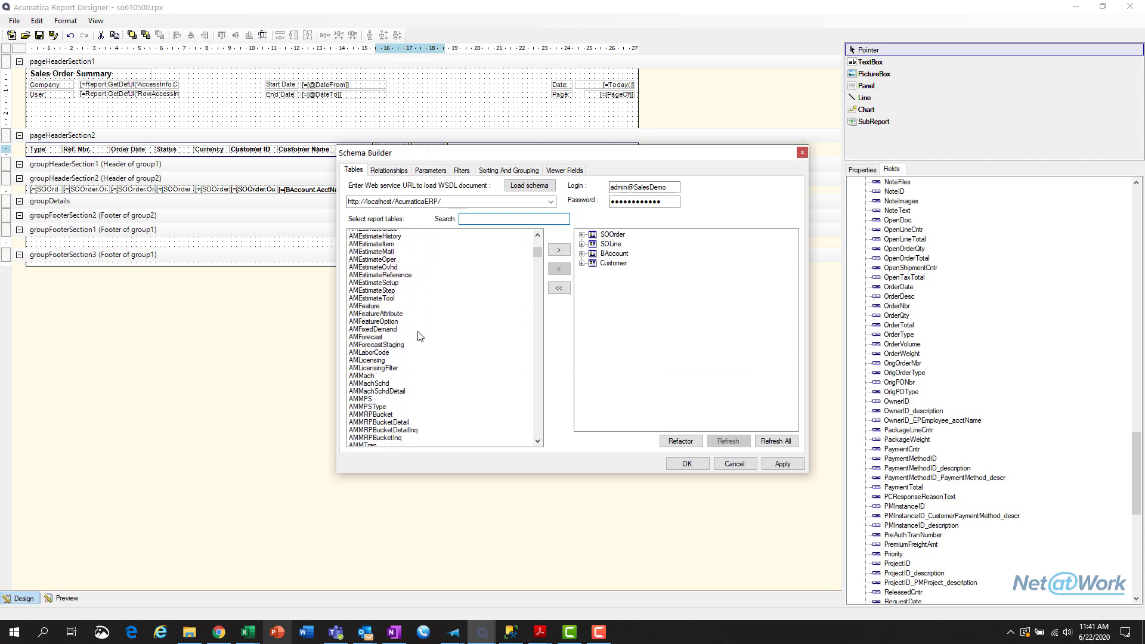
scroll(427, 341, "down", 2)
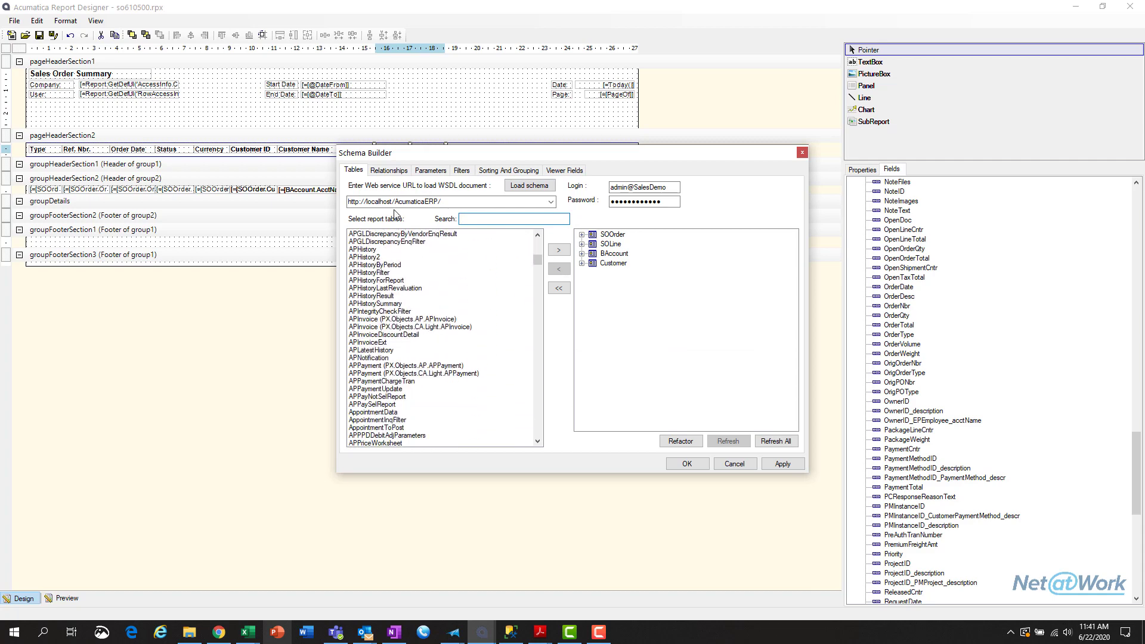
Review the report's table relationships and the SOOrder to SOLine field links, and display the report parameters.
left_click(394, 171)
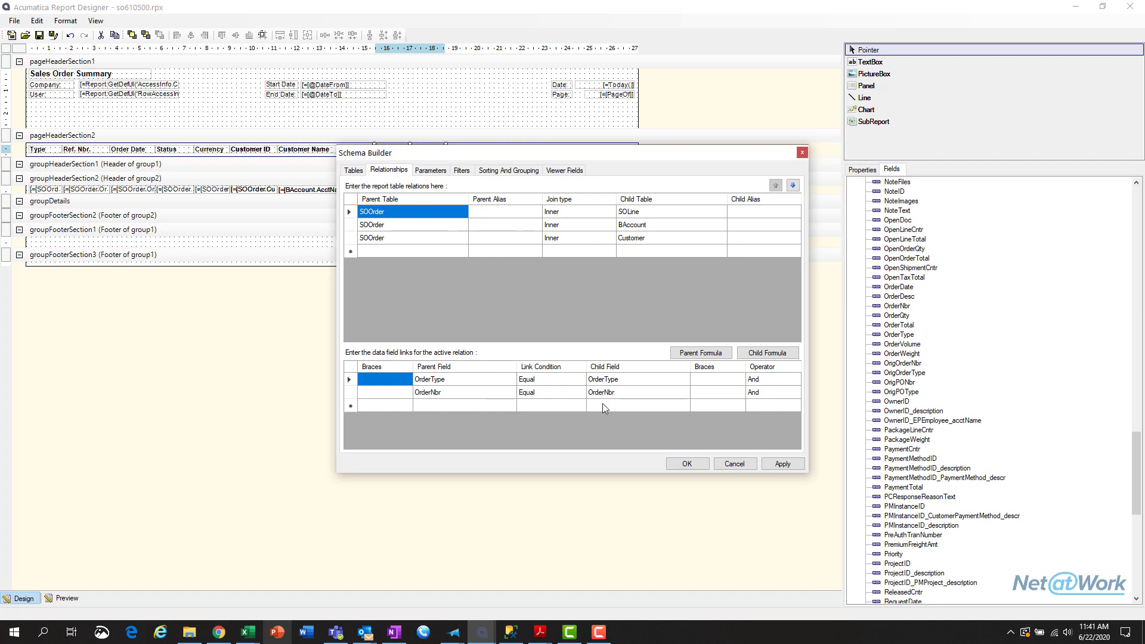
left_click(475, 391)
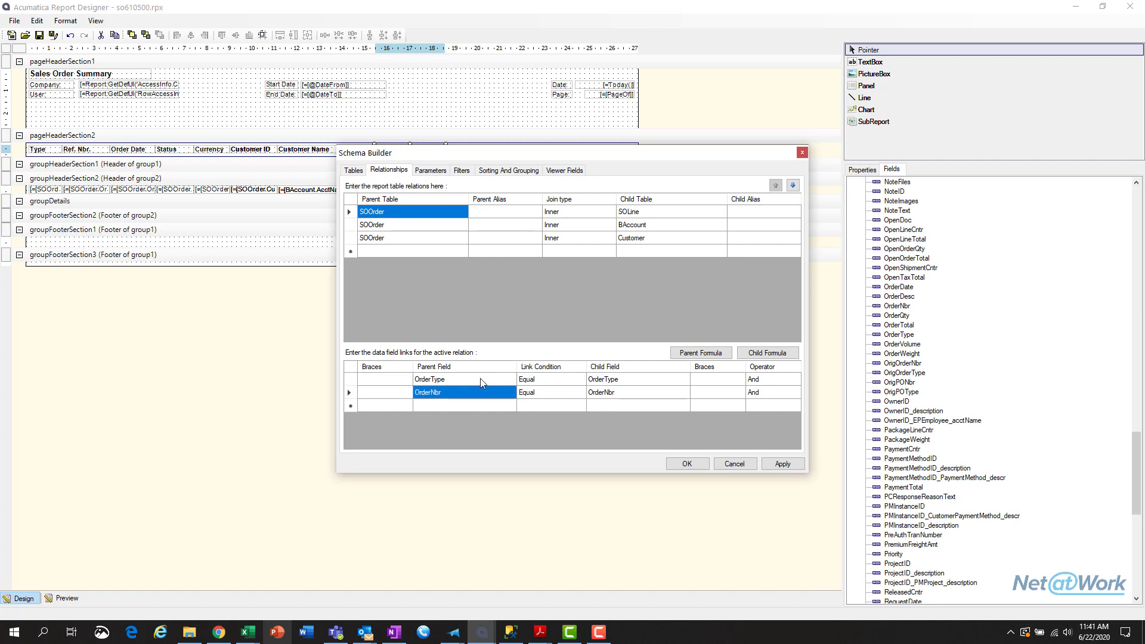
left_click(429, 173)
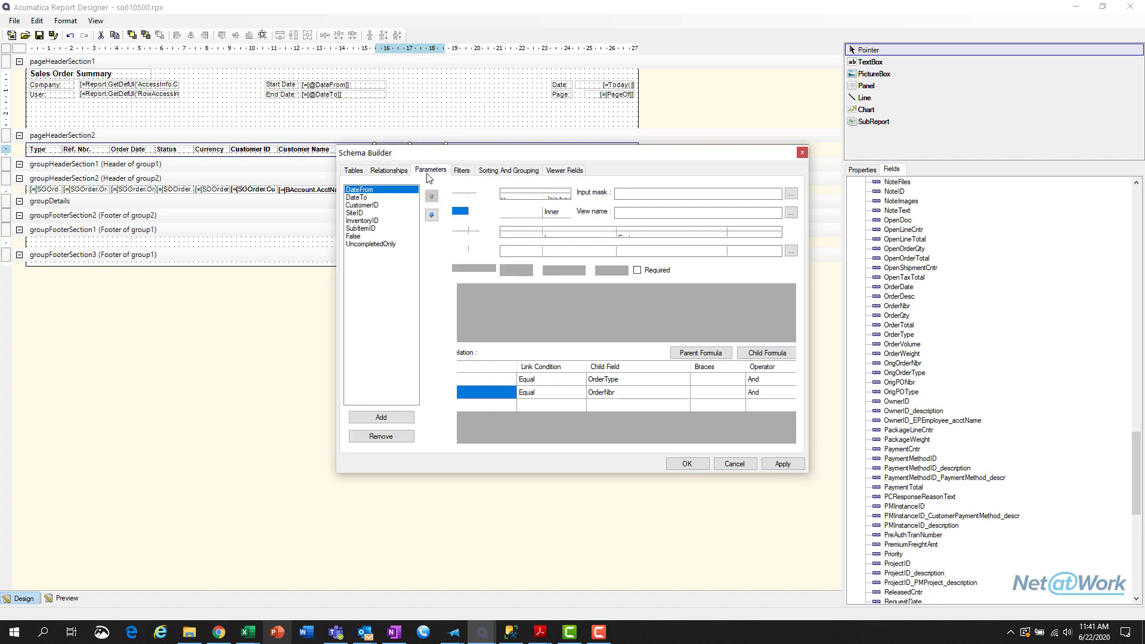
Review the report's filters, sorting and grouping, and parameters, and close the Schema Builder.
left_click(473, 174)
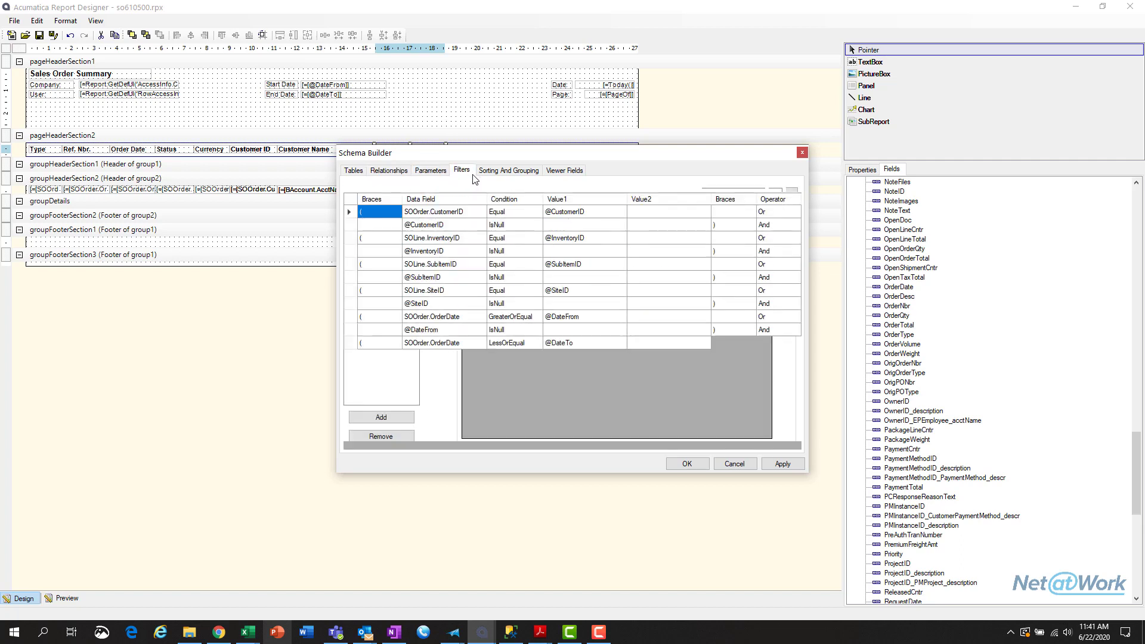
left_click(508, 171)
left_click(436, 171)
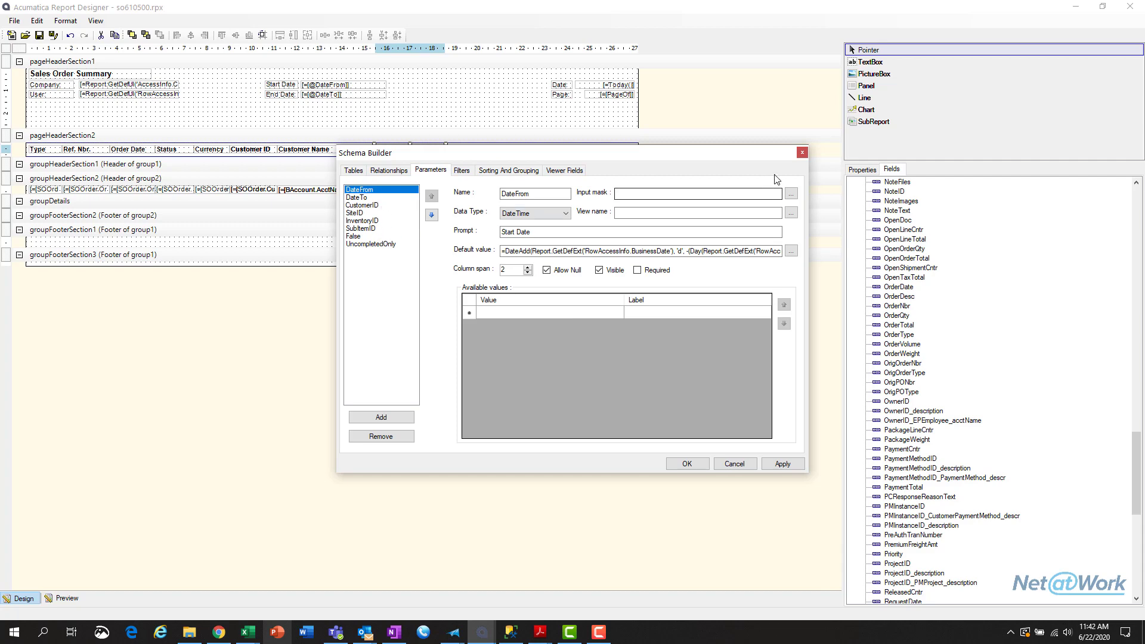
left_click(802, 152)
Set up saving so610500.rpx to the server as a new version with the description "Version #1".
left_click(13, 21)
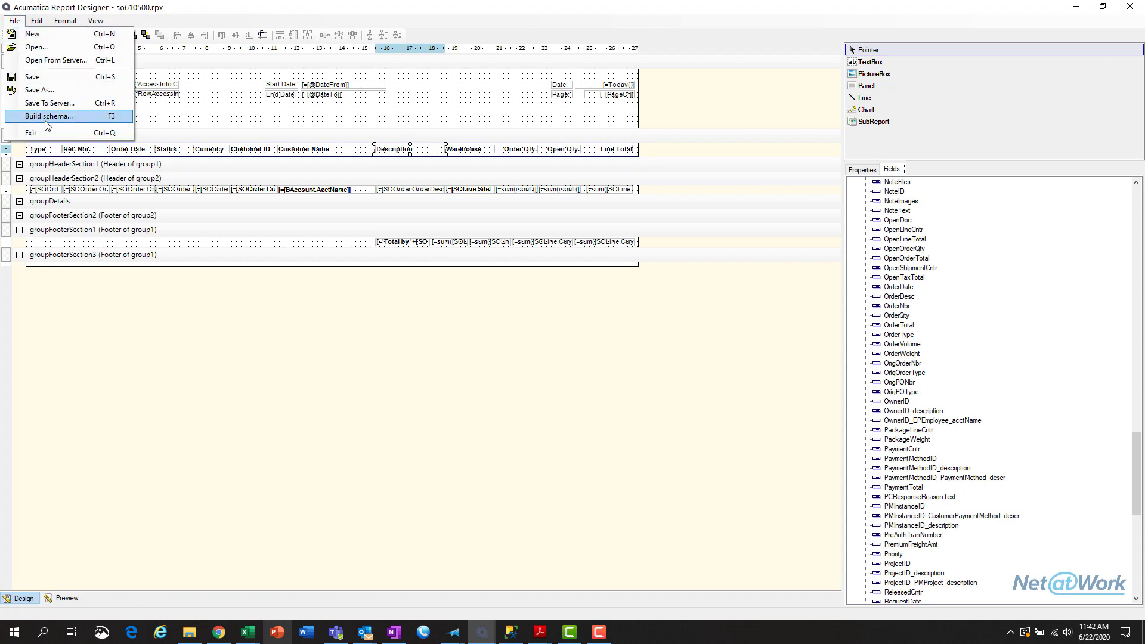
left_click(50, 103)
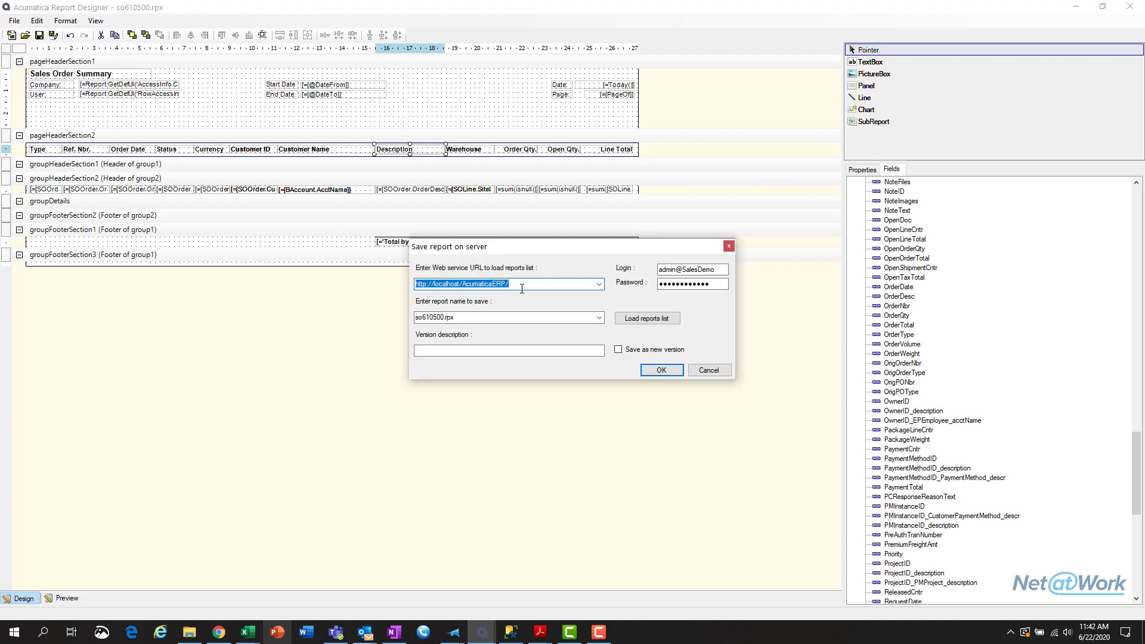
left_click(630, 353)
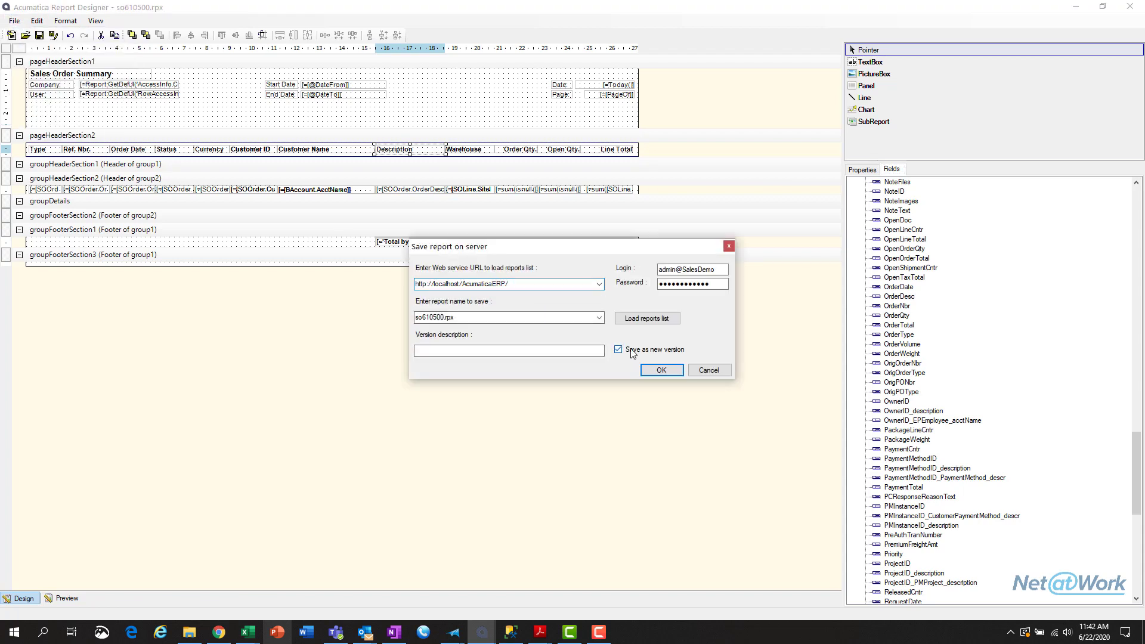
left_click(565, 350)
type("ersion #1")
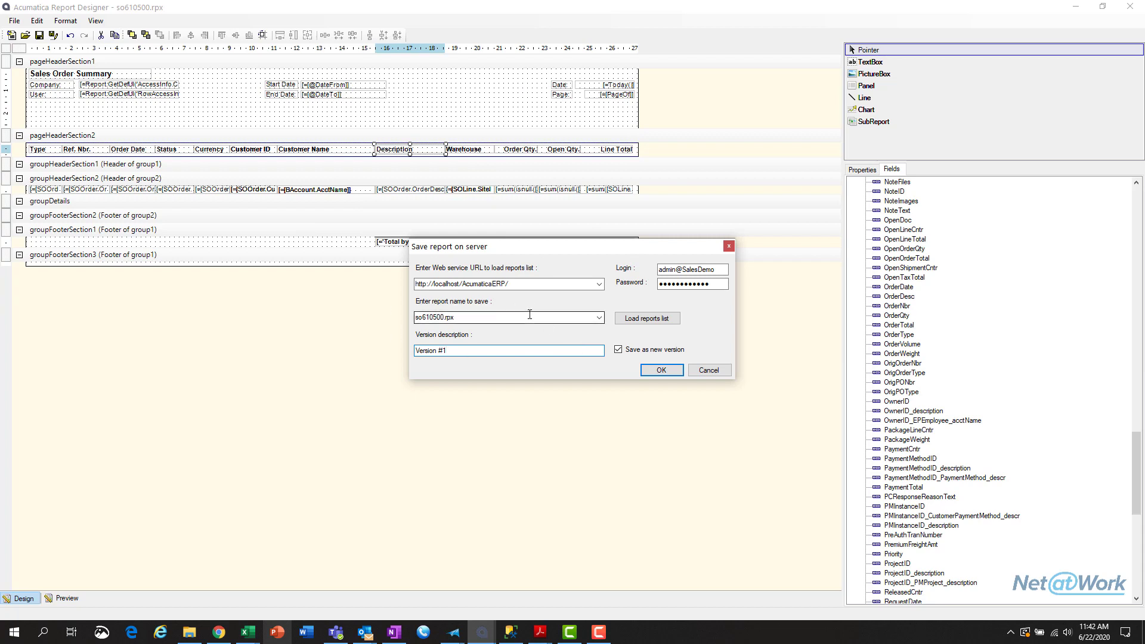
Switch to Chrome, locate the downloaded SO610500 report file in its folder, and open it in a second Report Designer window.
left_click(189, 632)
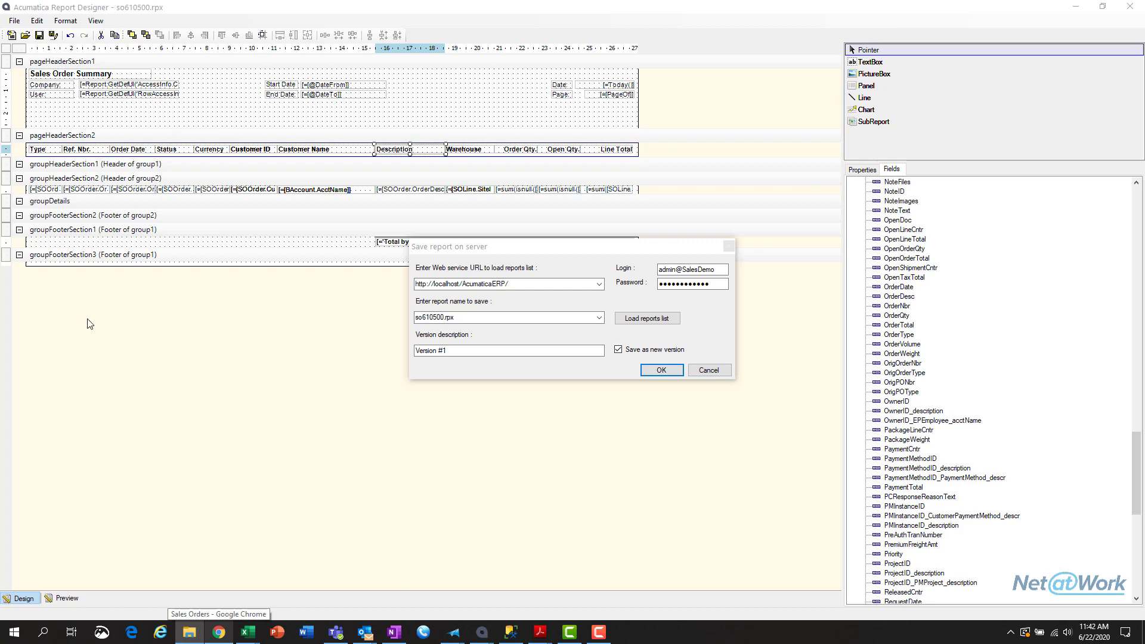
left_click(218, 632)
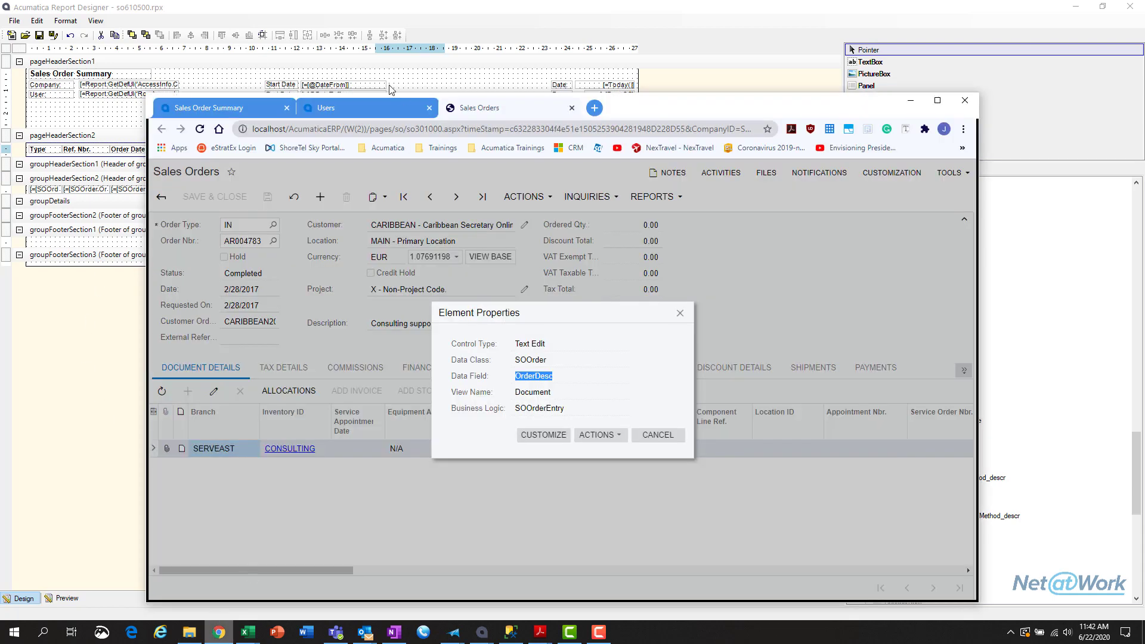
left_click(253, 111)
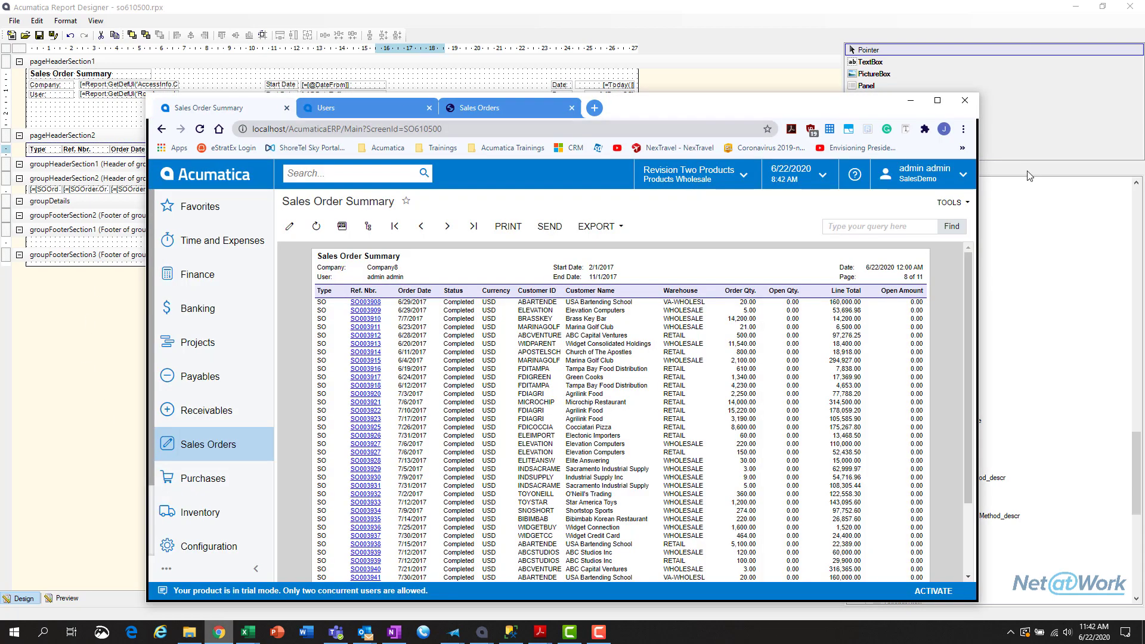
left_click(963, 129)
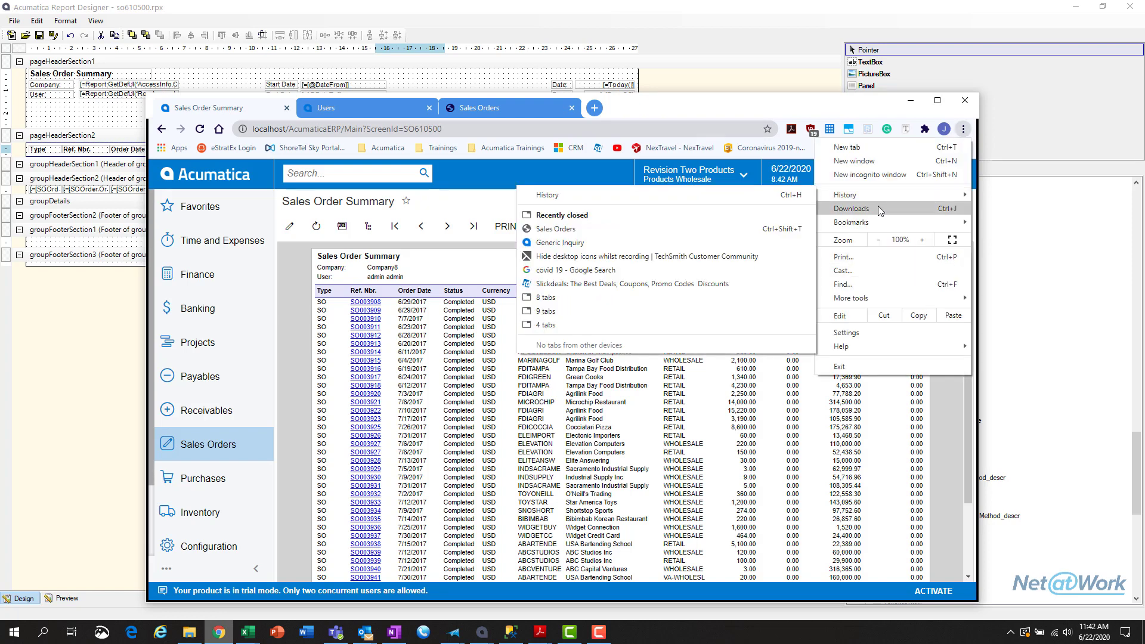
left_click(877, 208)
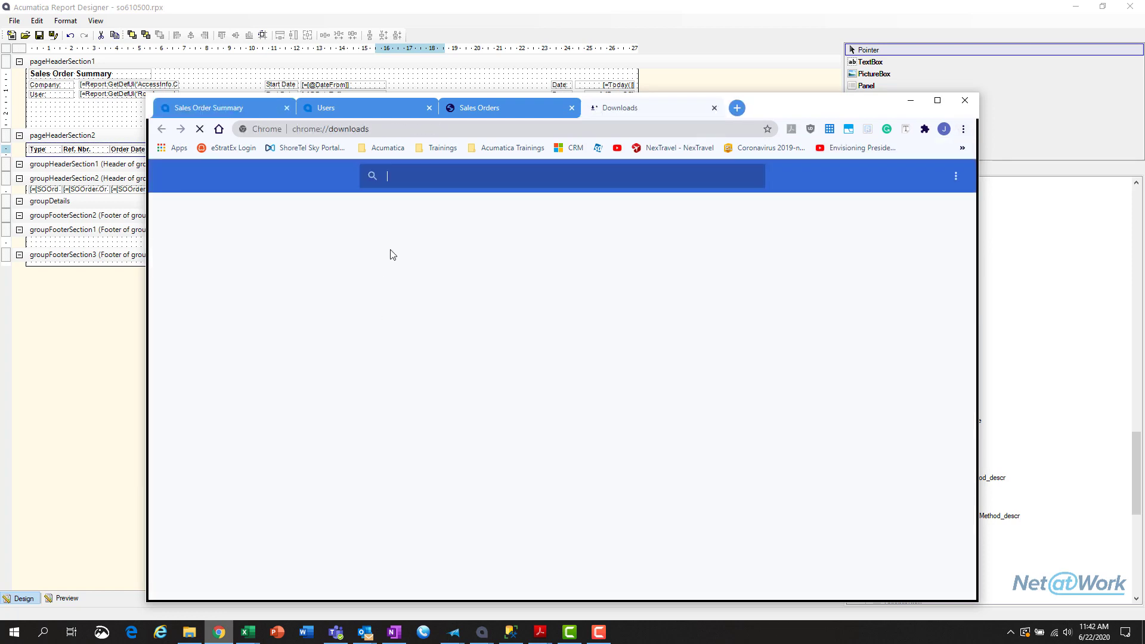
left_click(453, 288)
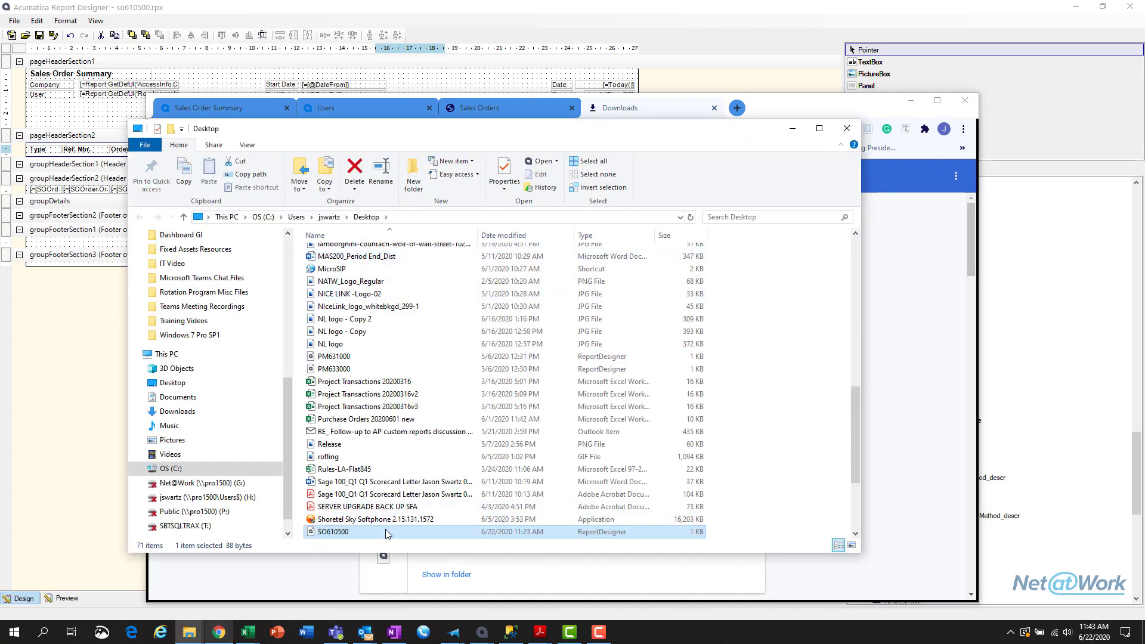
left_click(792, 128)
left_click(910, 101)
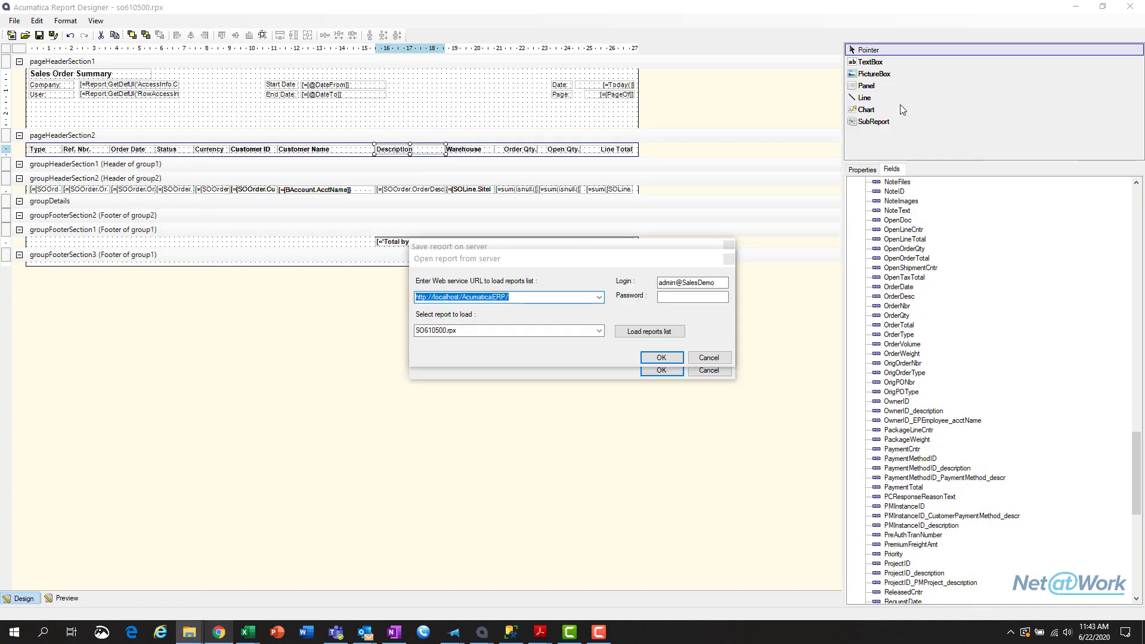
Enter the account password and load the original SO610500.rpx report from the server.
left_click(680, 297)
type("••••••••••")
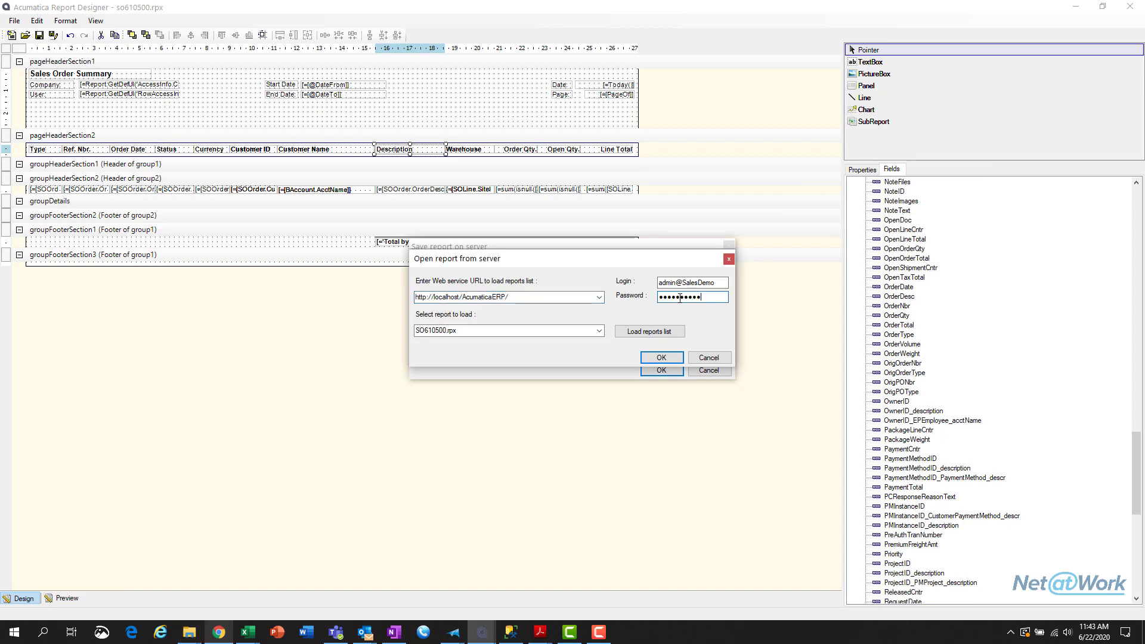
type("••")
key("Return")
key("Return")
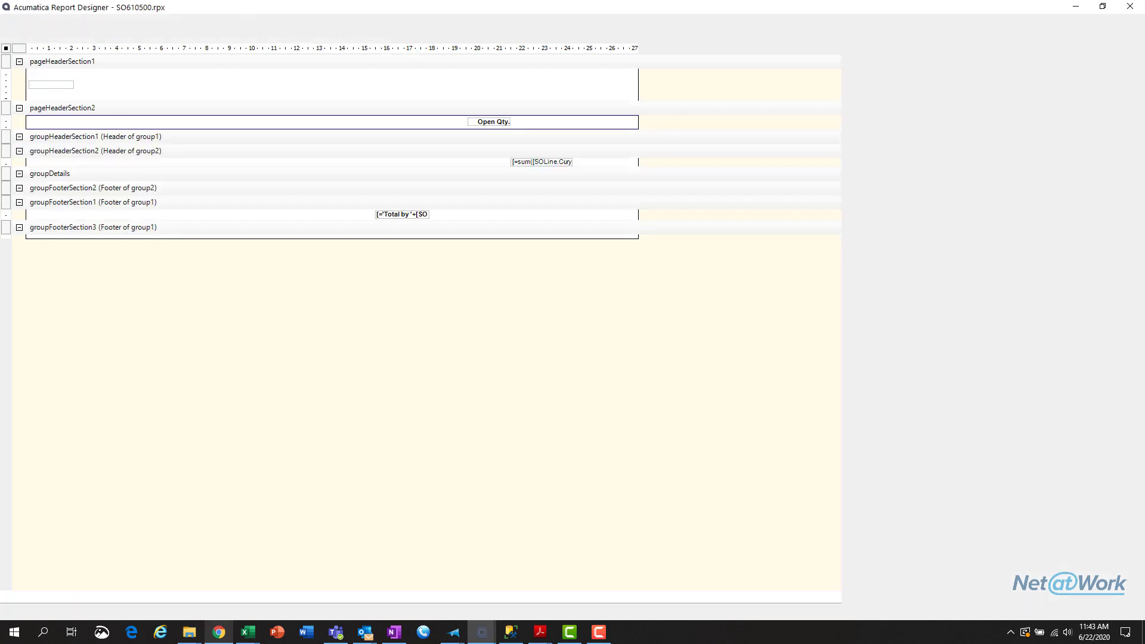
Save the original SO610500.rpx to the server as a new version described as "Initial Version".
left_click(20, 23)
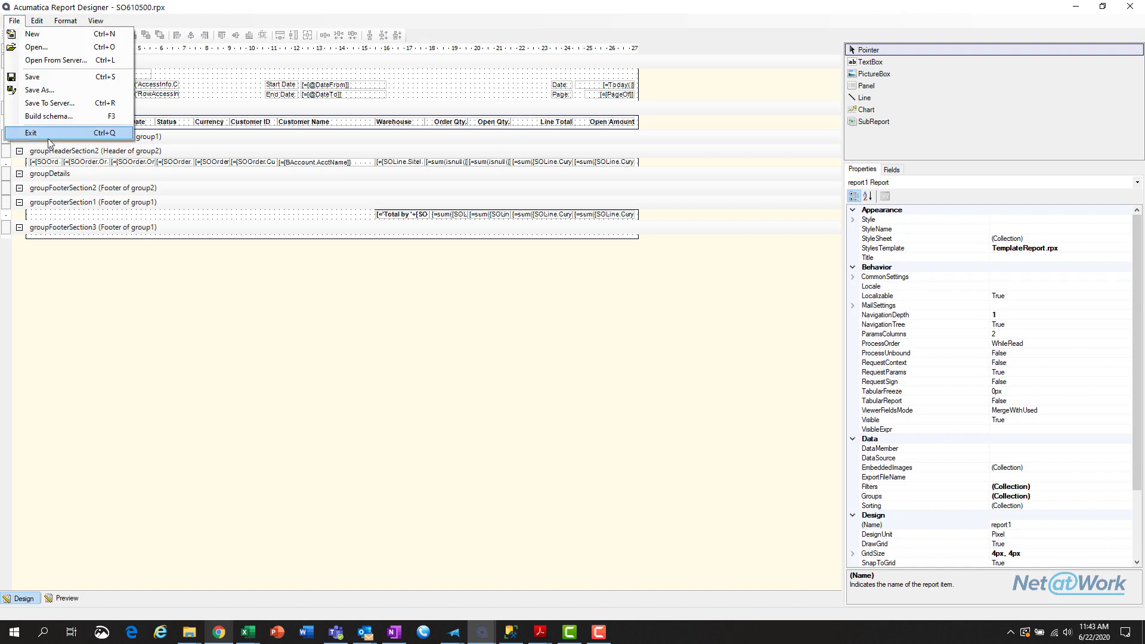
left_click(51, 102)
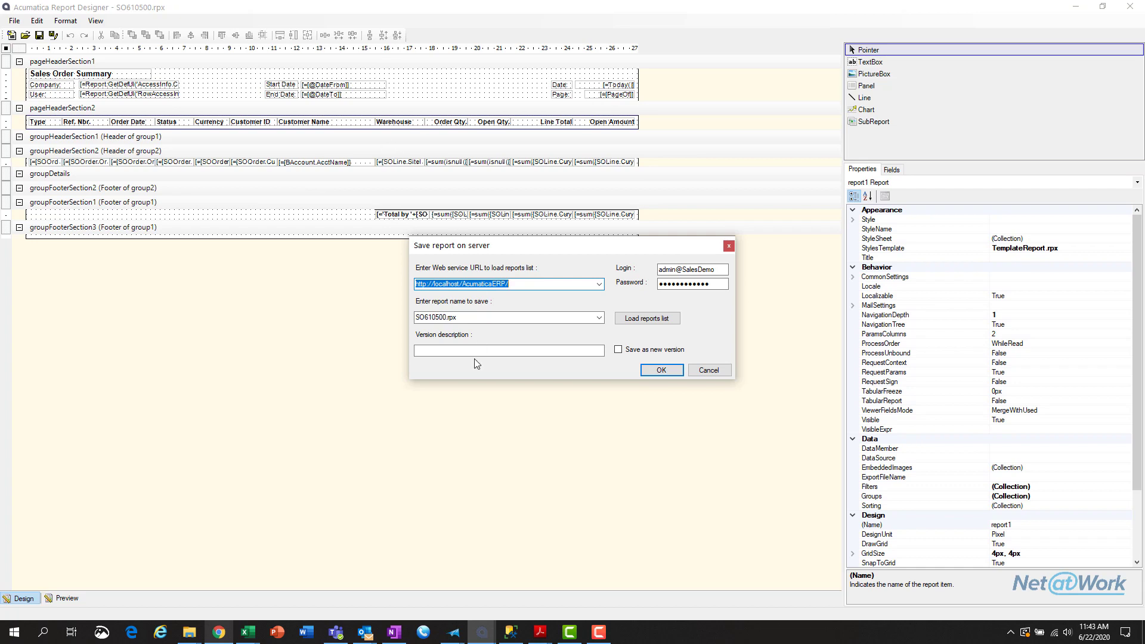
left_click(618, 352)
left_click(590, 351)
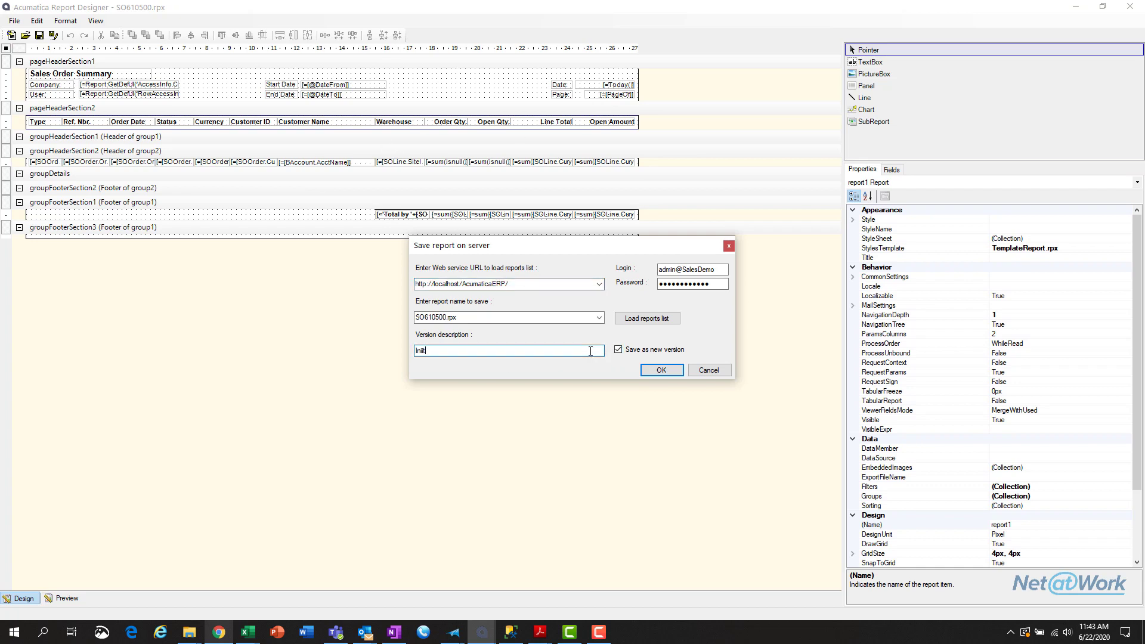
type("Initial Version")
key("Return")
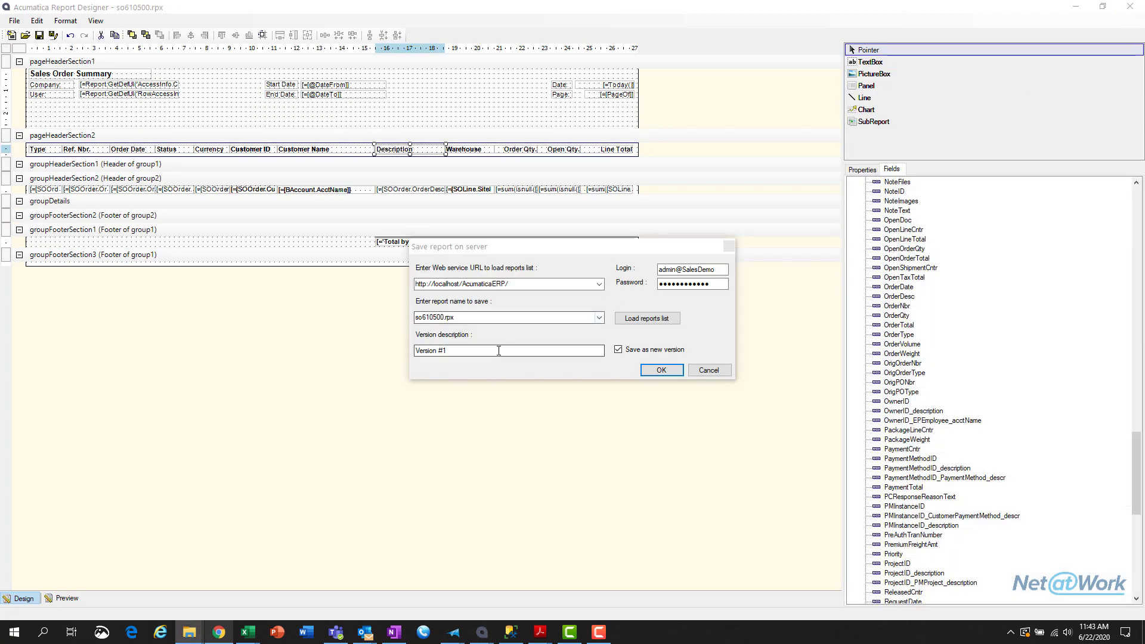
Complete the server save of the customized Version #1 report, and reopen the Sales Order Summary report in a maximized Chrome window.
left_click(670, 372)
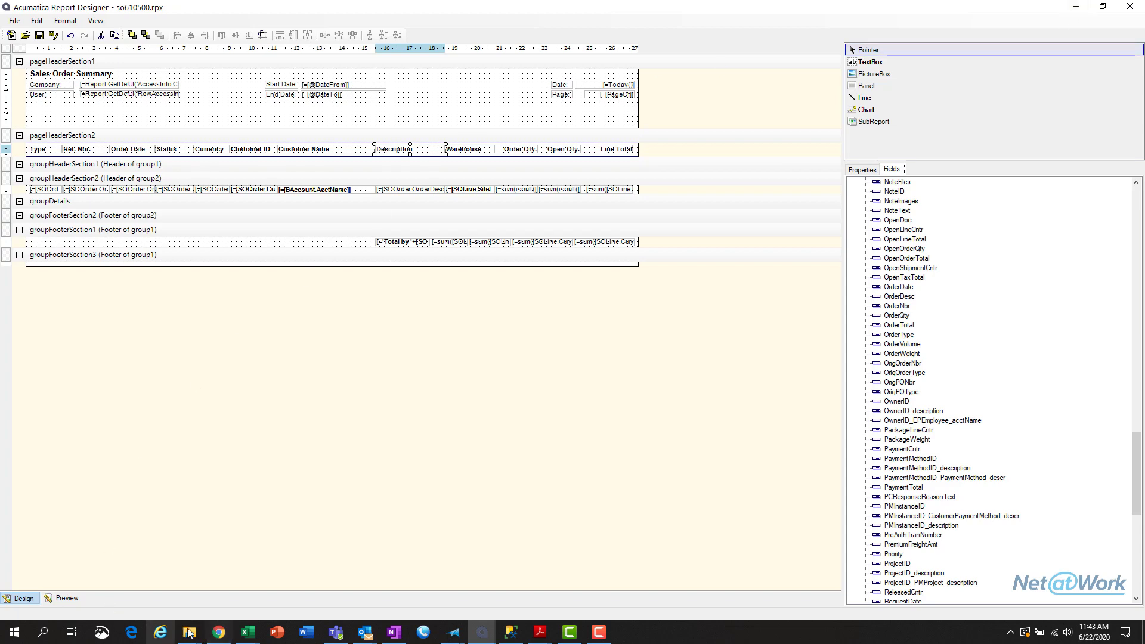
key("alt+Tab")
left_click(653, 160)
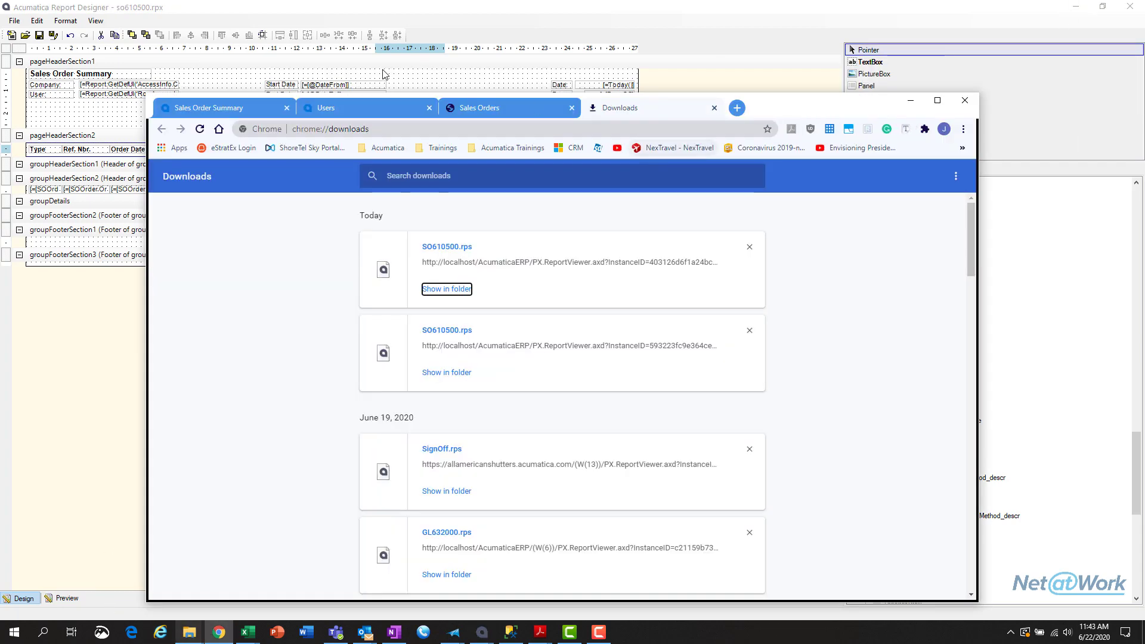
left_click(206, 108)
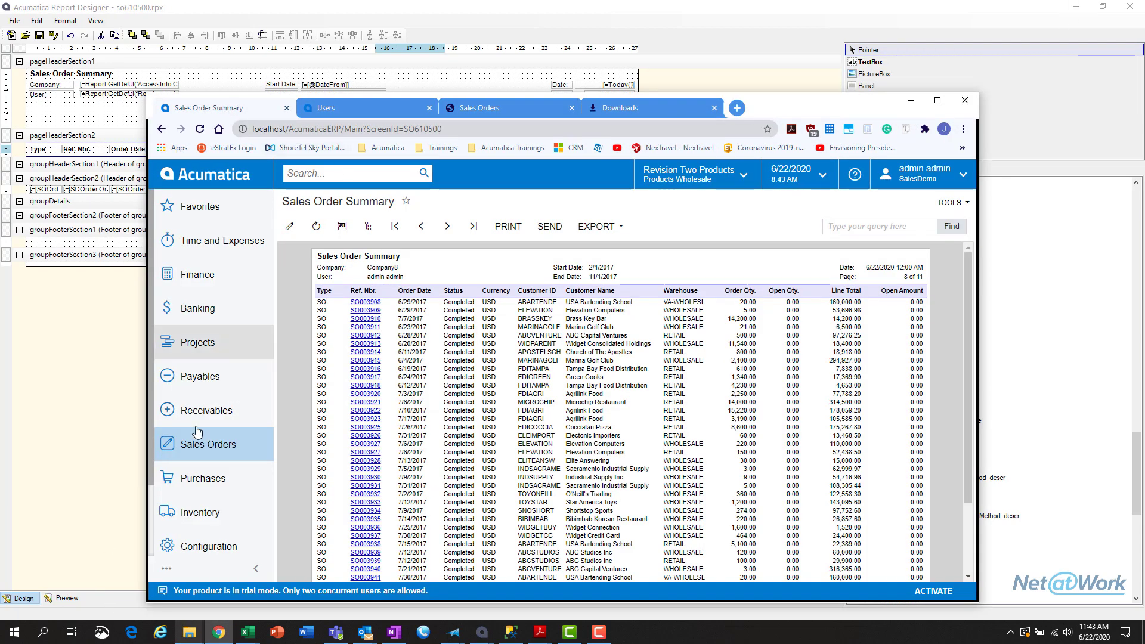
left_click(198, 456)
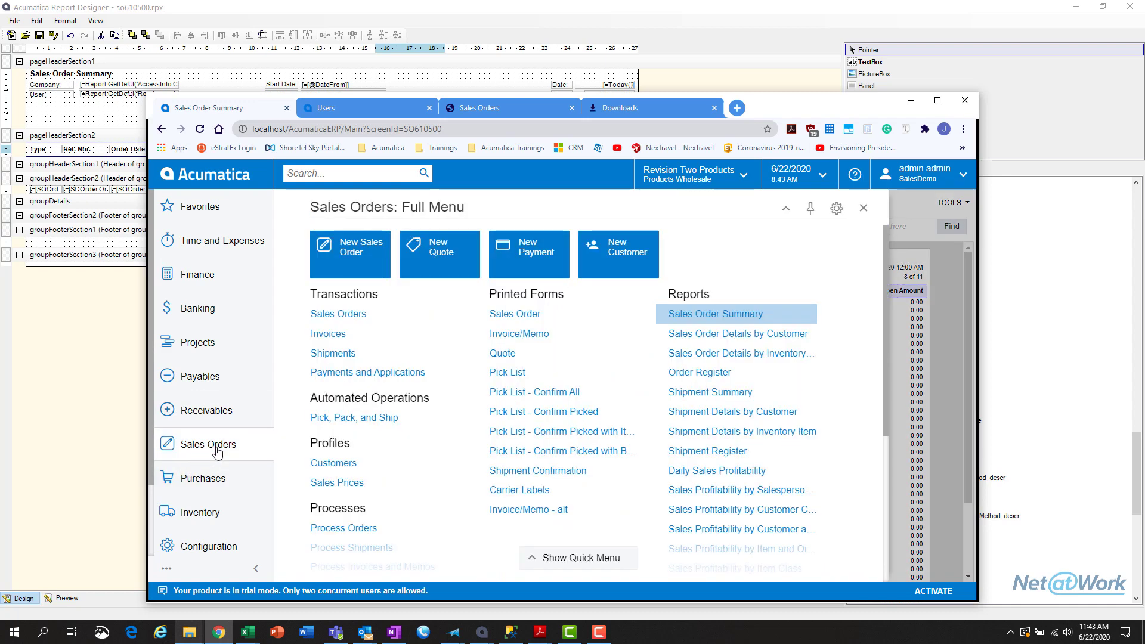
left_click(721, 314)
left_click(937, 101)
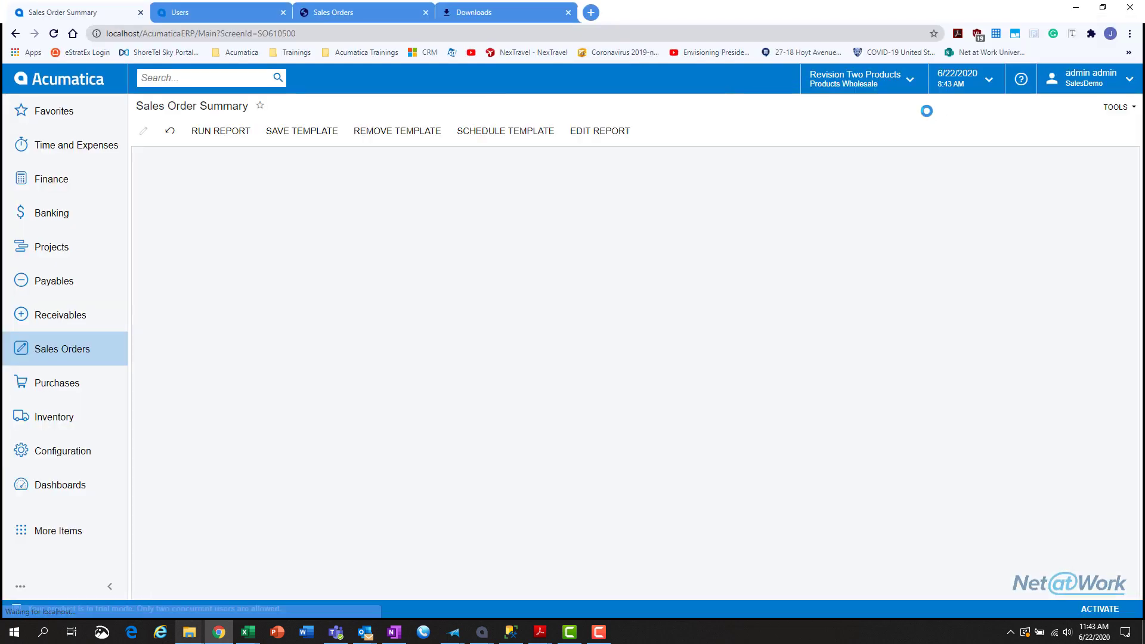
Display the report versions and examine the actions available for Initial Version and Version #1.
left_click(574, 209)
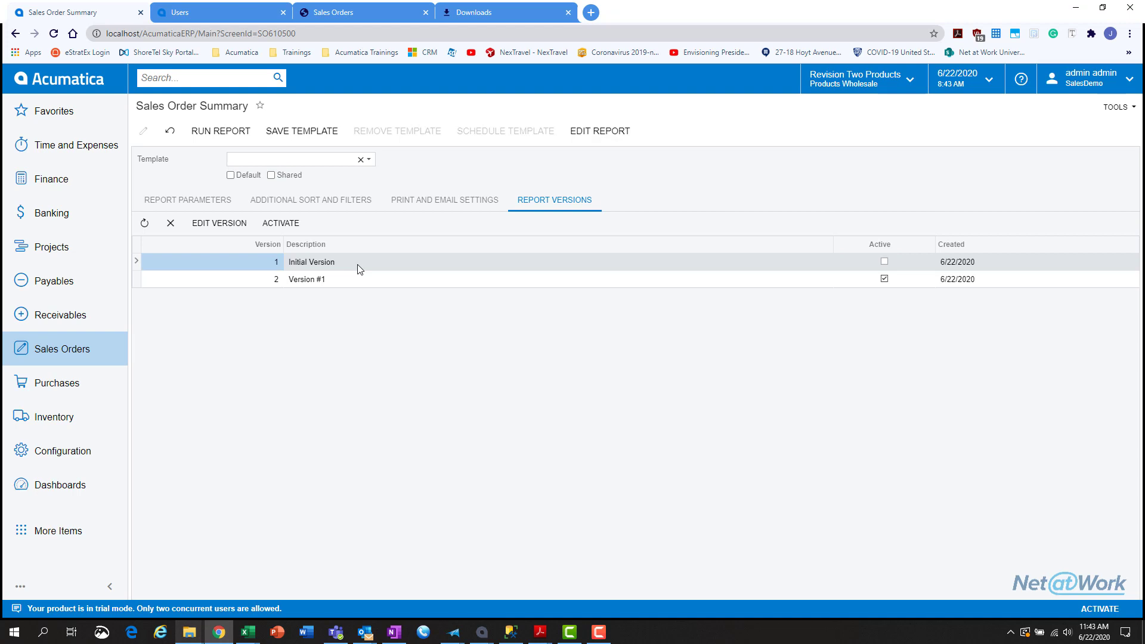
left_click(380, 271)
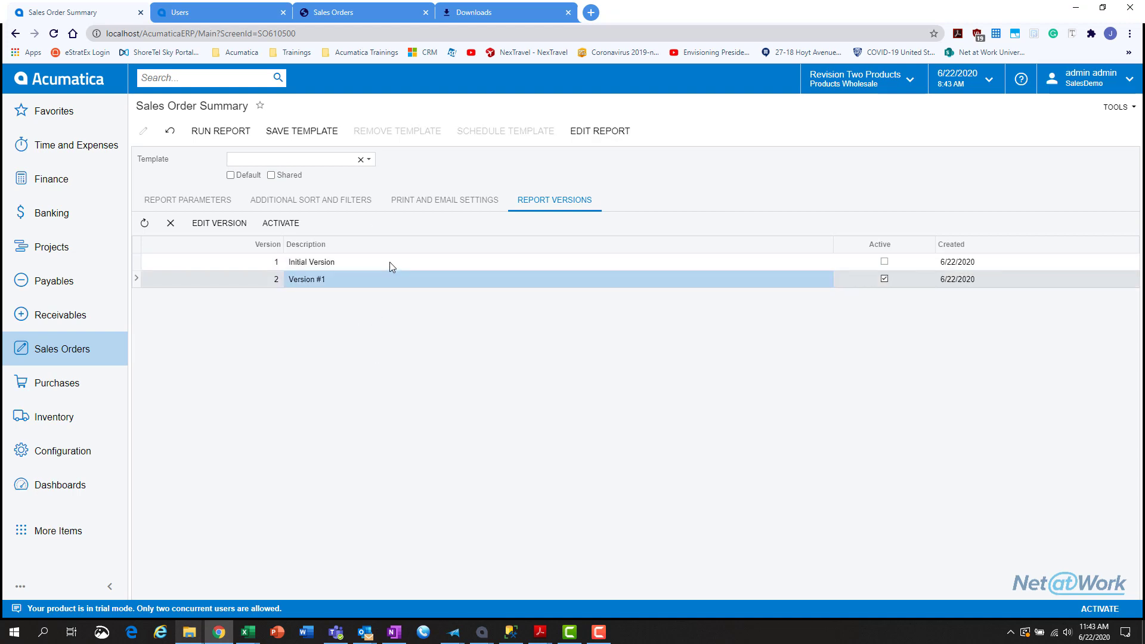
right_click(389, 263)
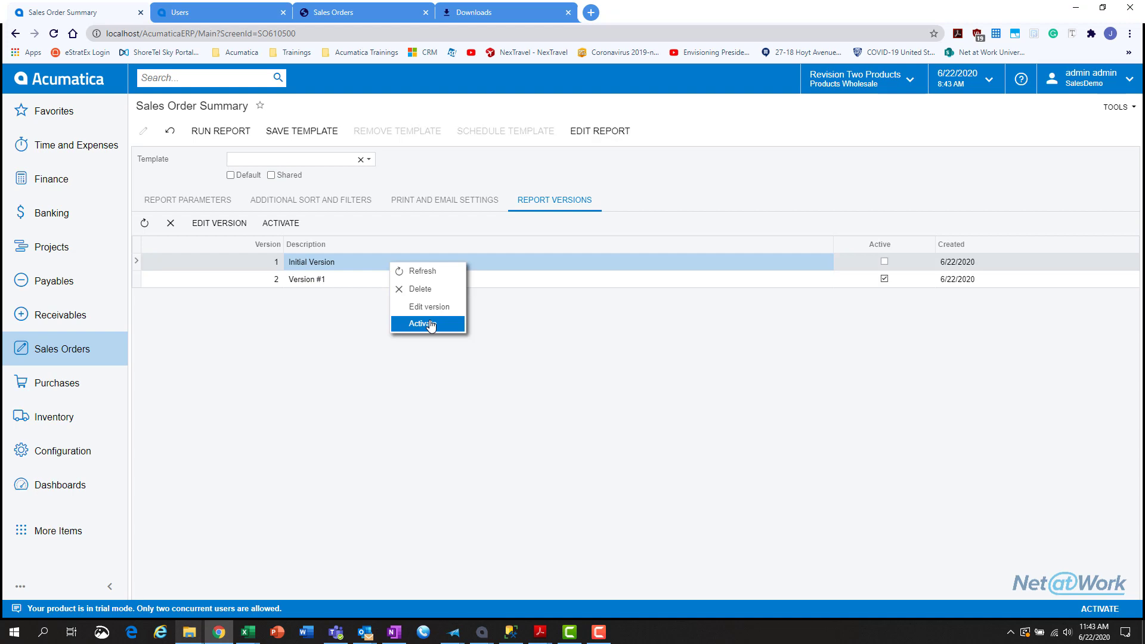
left_click(598, 187)
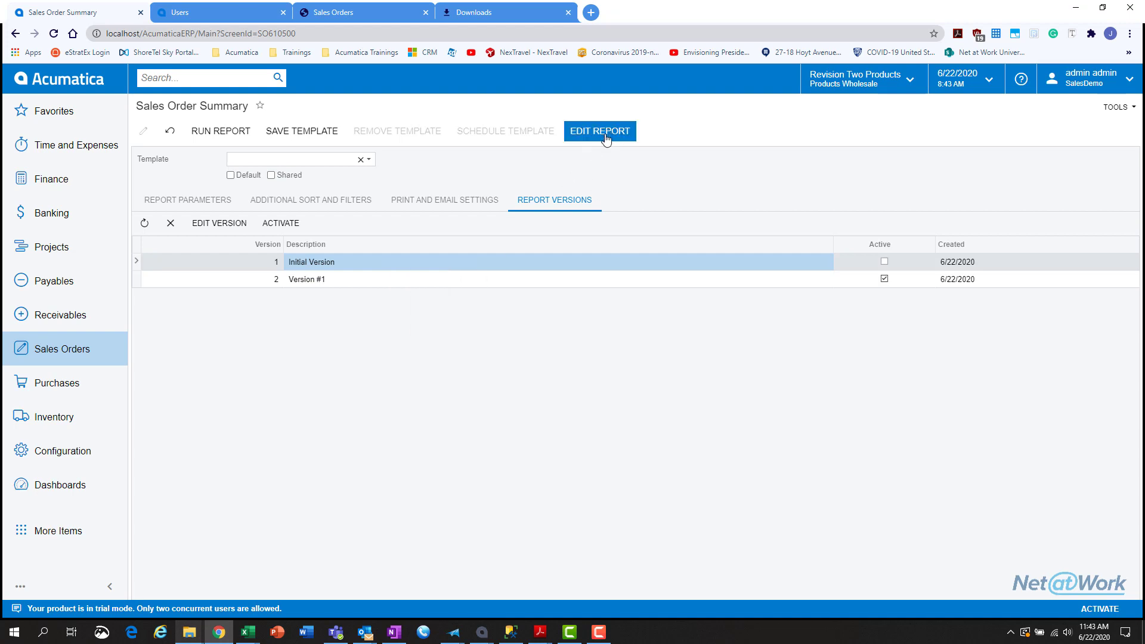
right_click(314, 264)
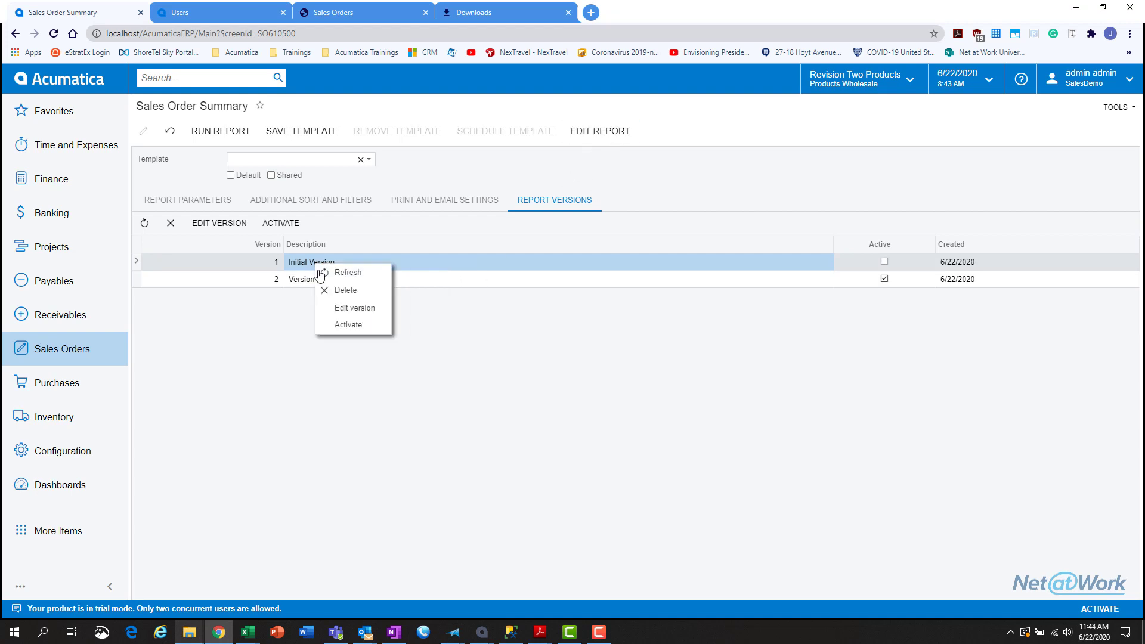
left_click(600, 331)
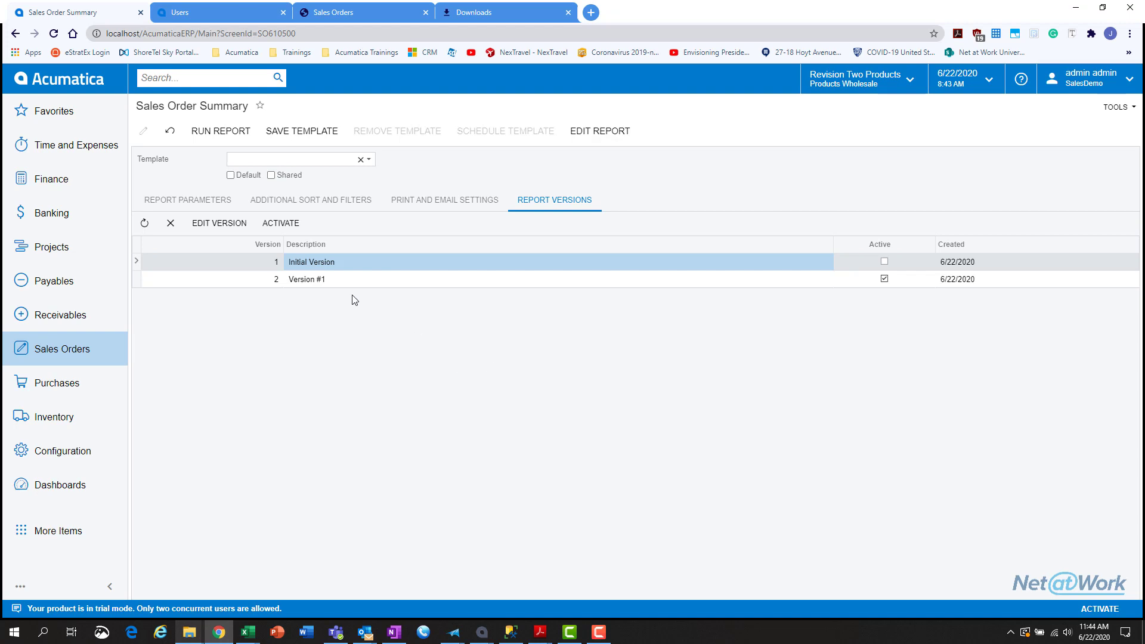
left_click(340, 281)
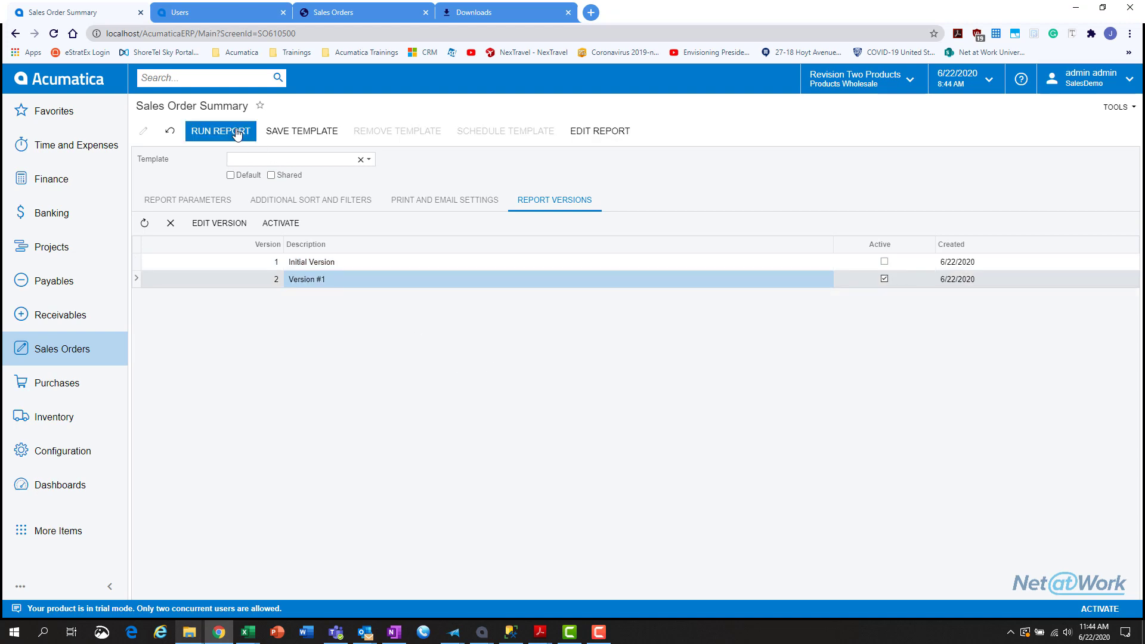
Set the Start Date report parameter to 2/1/2017.
left_click(225, 201)
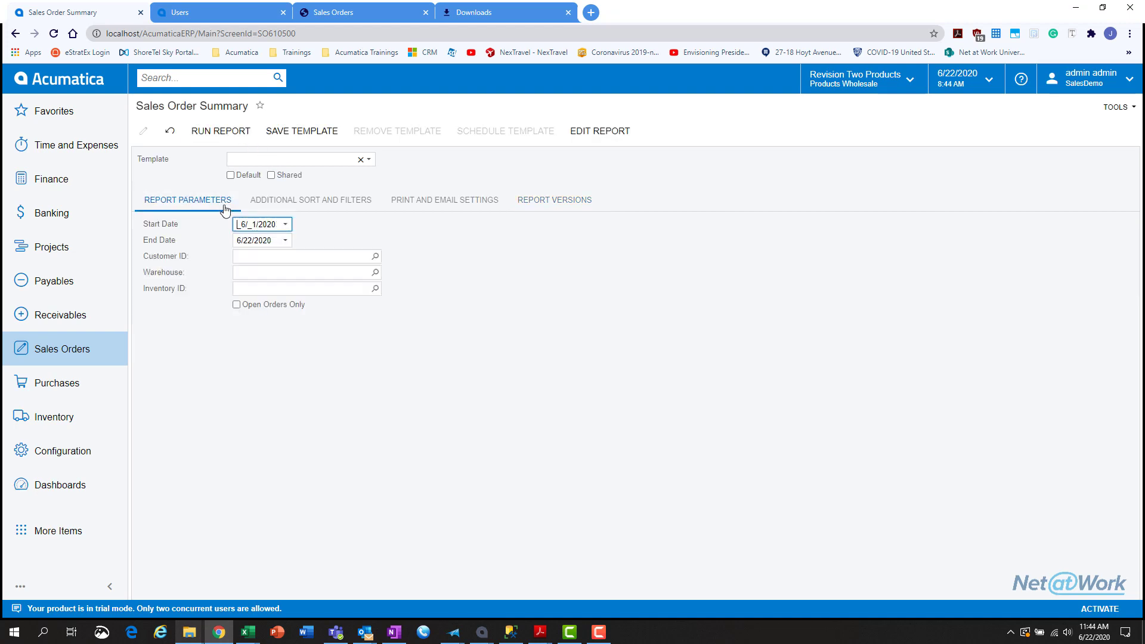
left_click(285, 224)
left_click(358, 240)
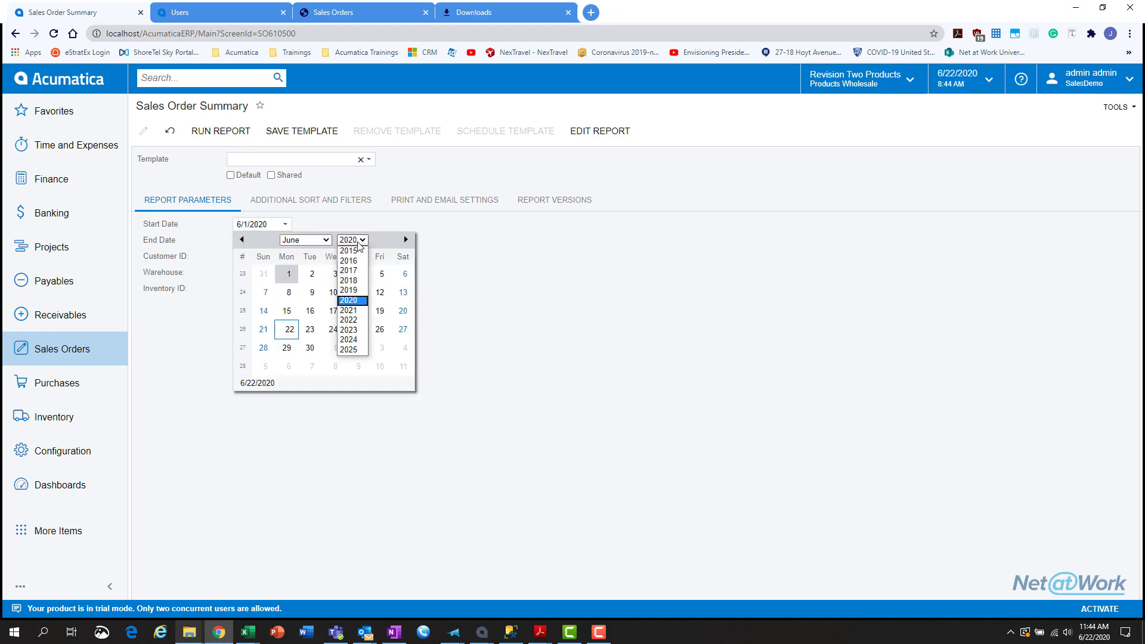
left_click(349, 270)
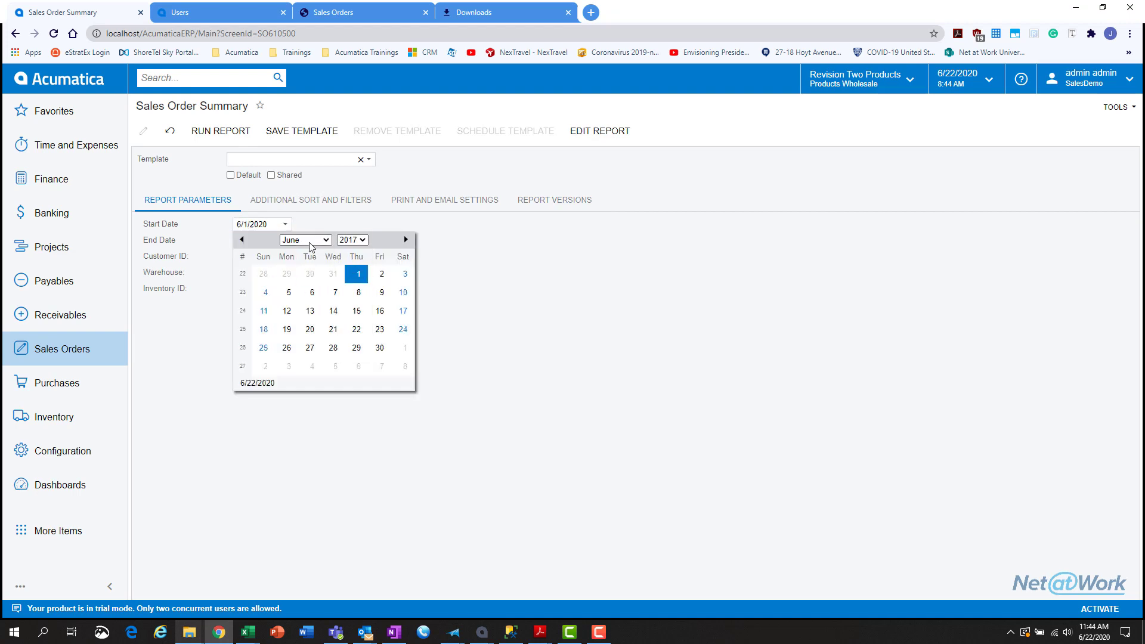
left_click(309, 241)
left_click(301, 257)
left_click(333, 274)
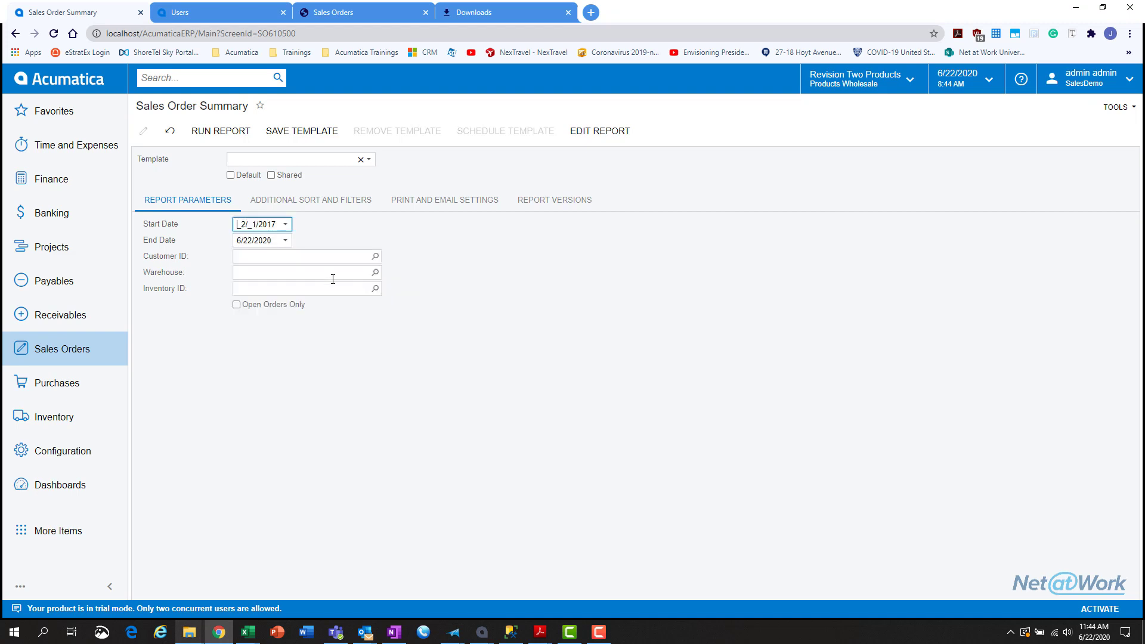
Set the End Date report parameter to 6/30/2017 and run the Sales Order Summary report.
left_click(285, 240)
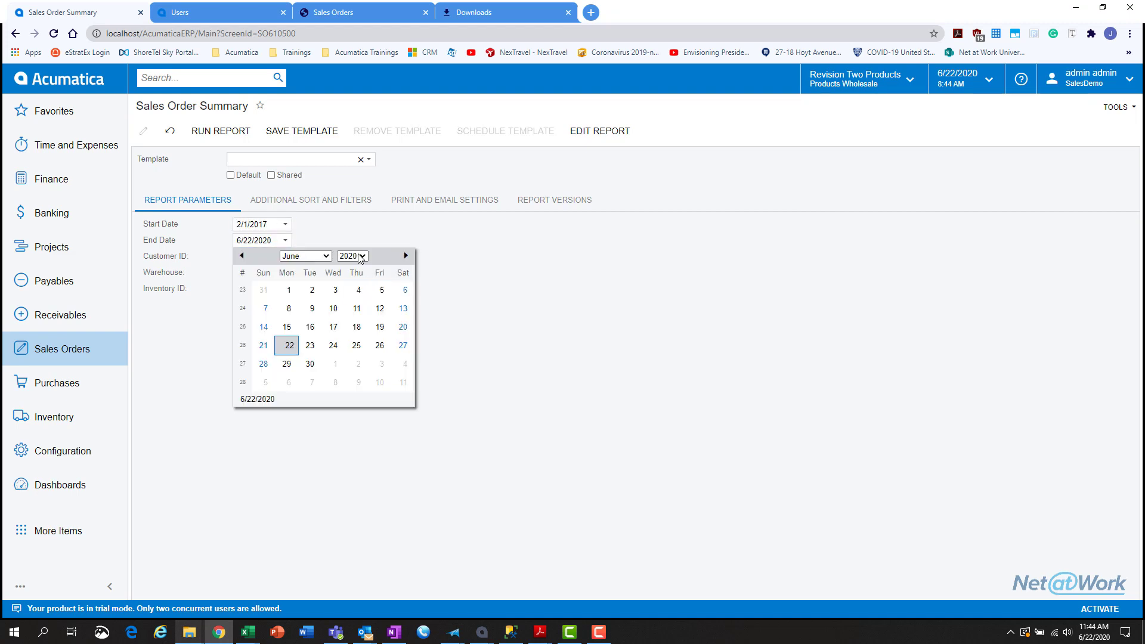
left_click(360, 257)
left_click(350, 276)
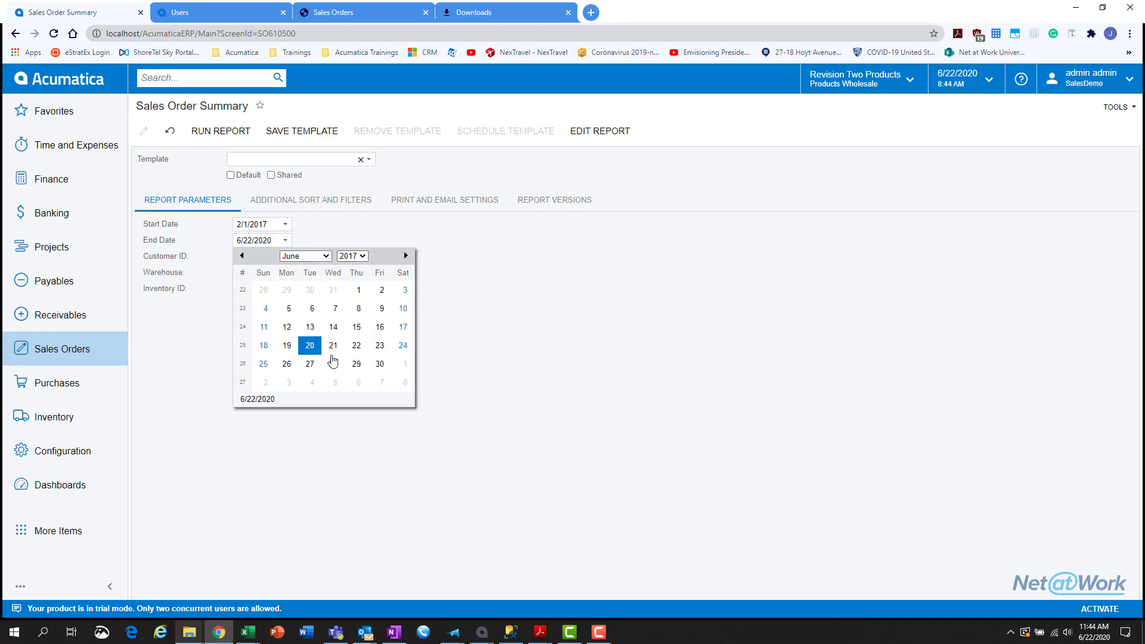
left_click(379, 364)
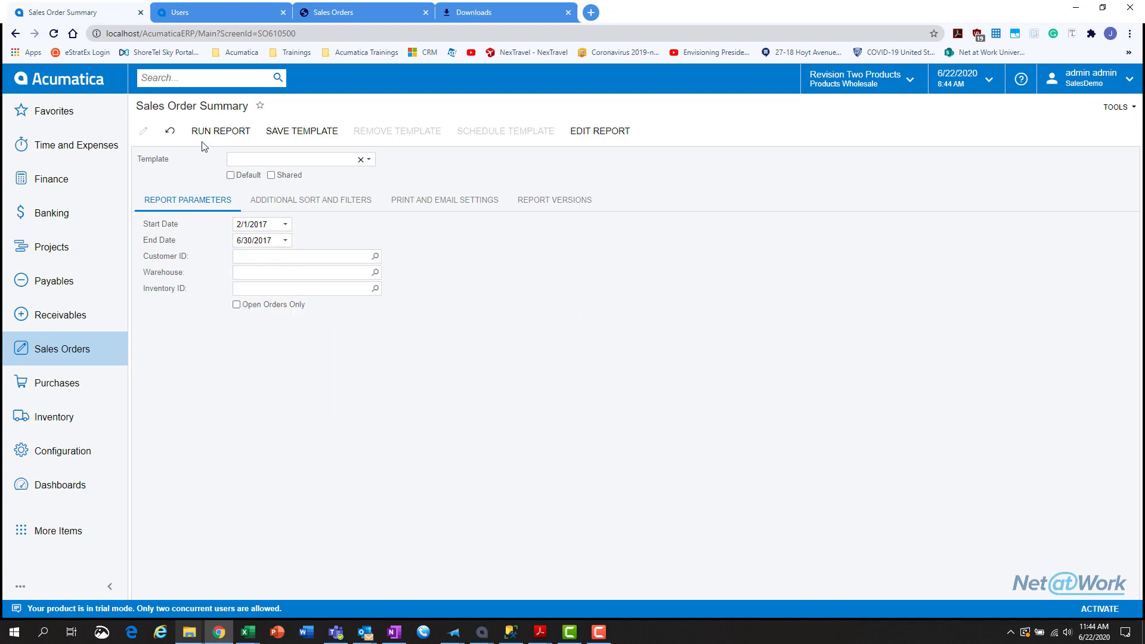
left_click(217, 131)
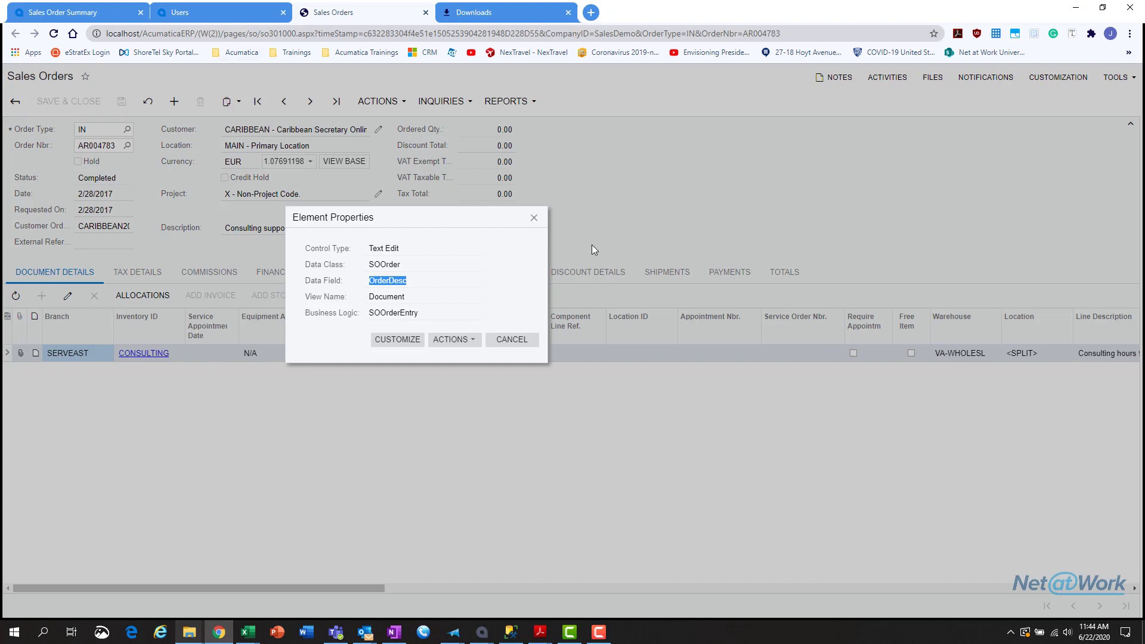
Close the Element Properties dialog on the open sales order and compare the order's description with its 2/28/2017 line in the Sales Order Summary report.
left_click_drag(545, 219, 544, 219)
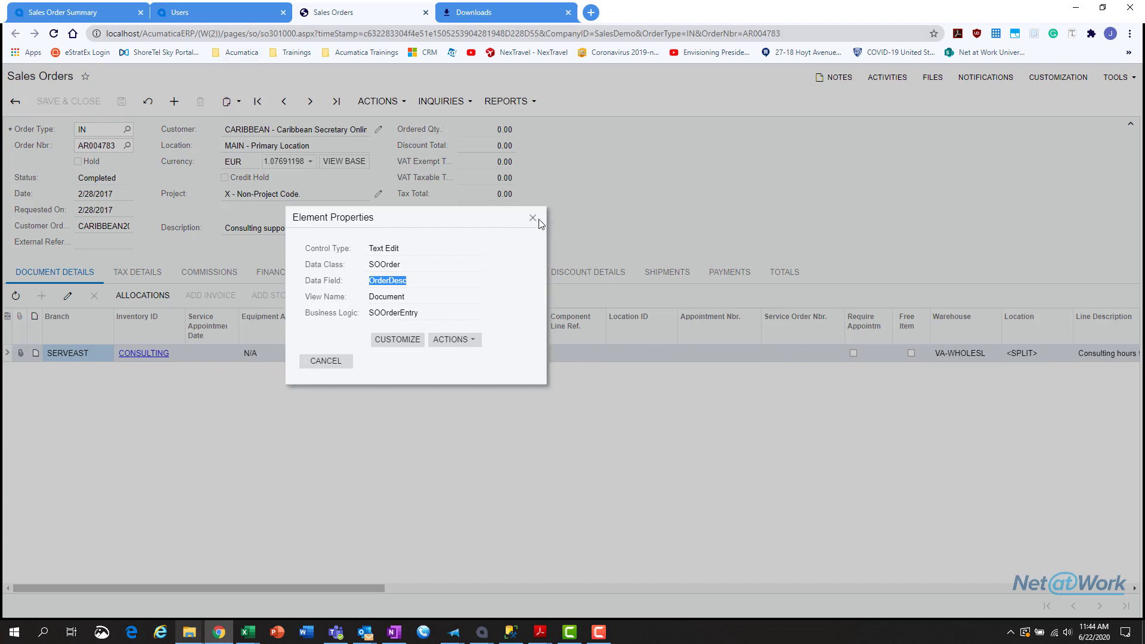
left_click(534, 218)
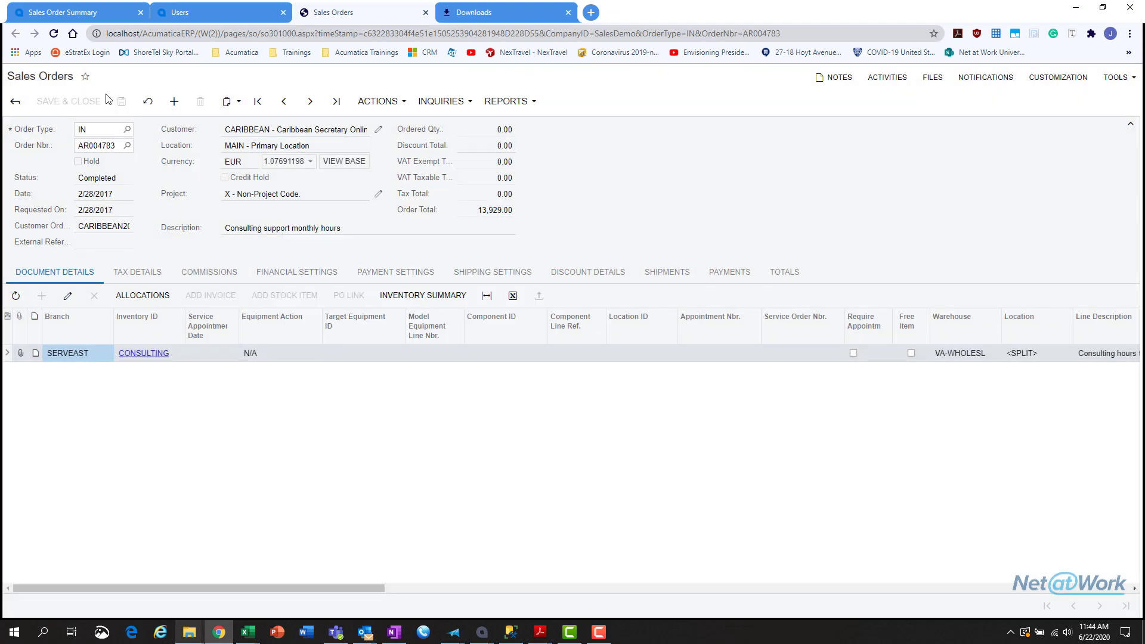
left_click(76, 12)
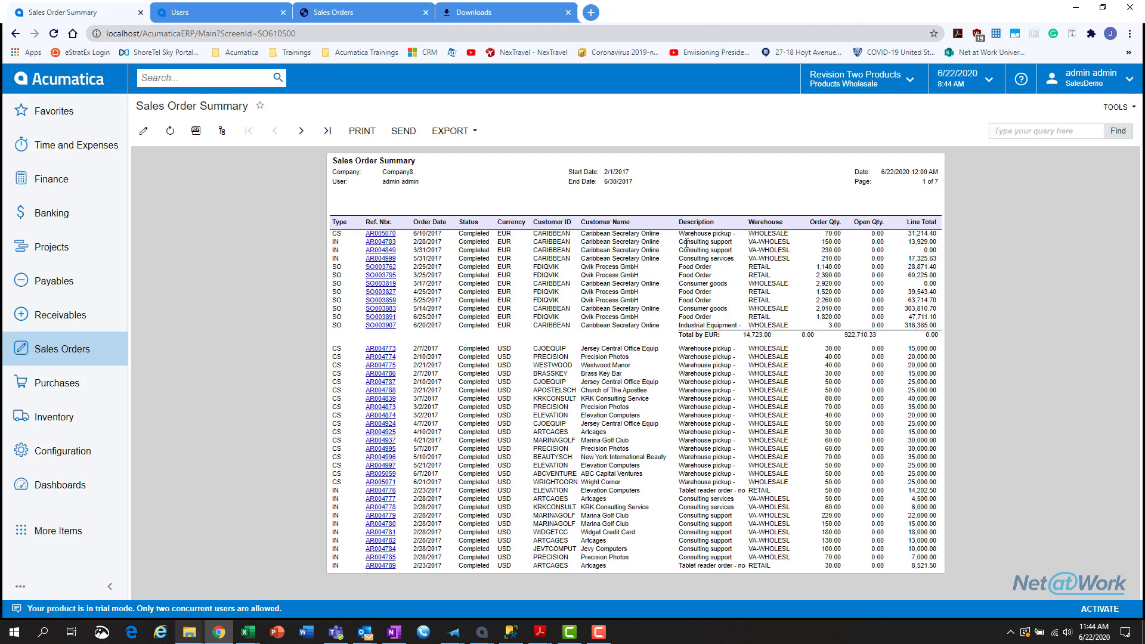
left_click_drag(687, 243, 724, 242)
left_click(334, 12)
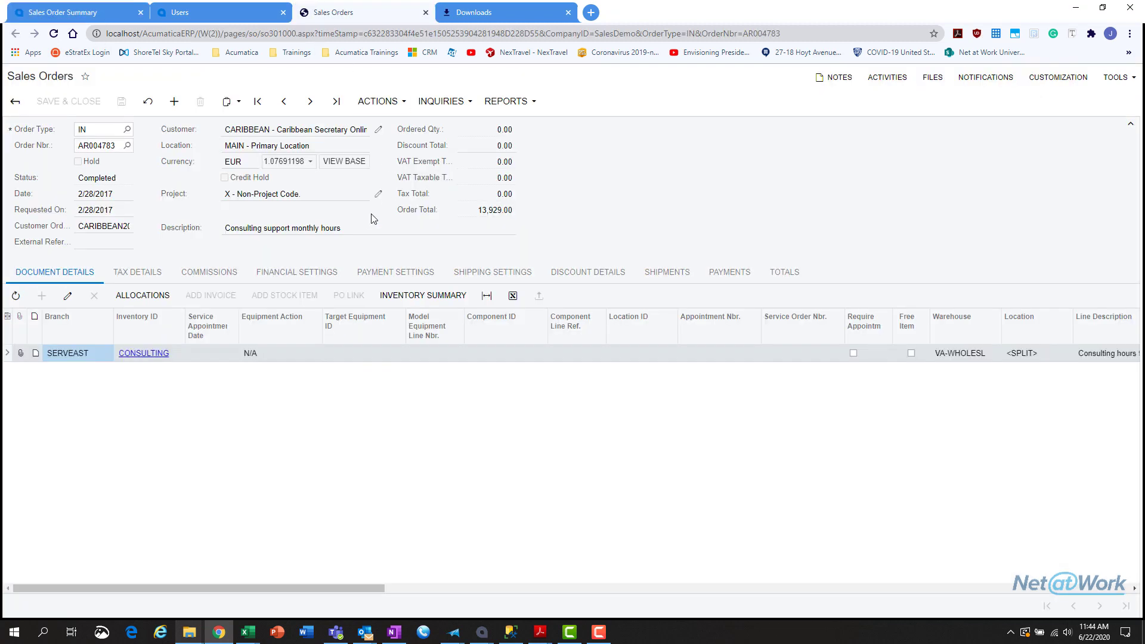
left_click(300, 222)
left_click(37, 14)
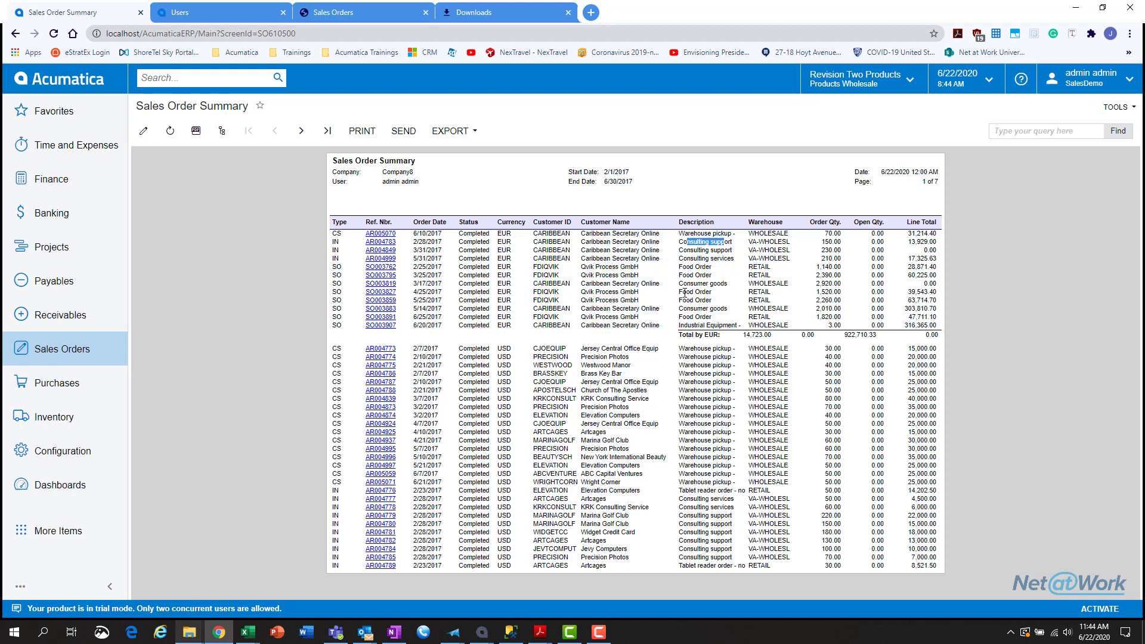
left_click(366, 22)
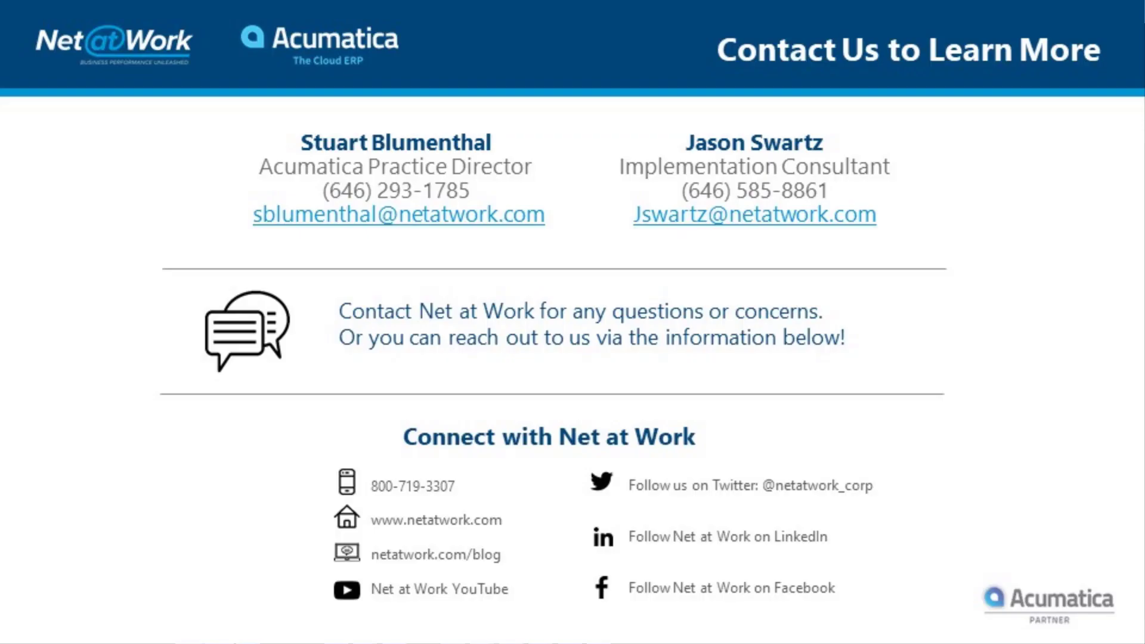